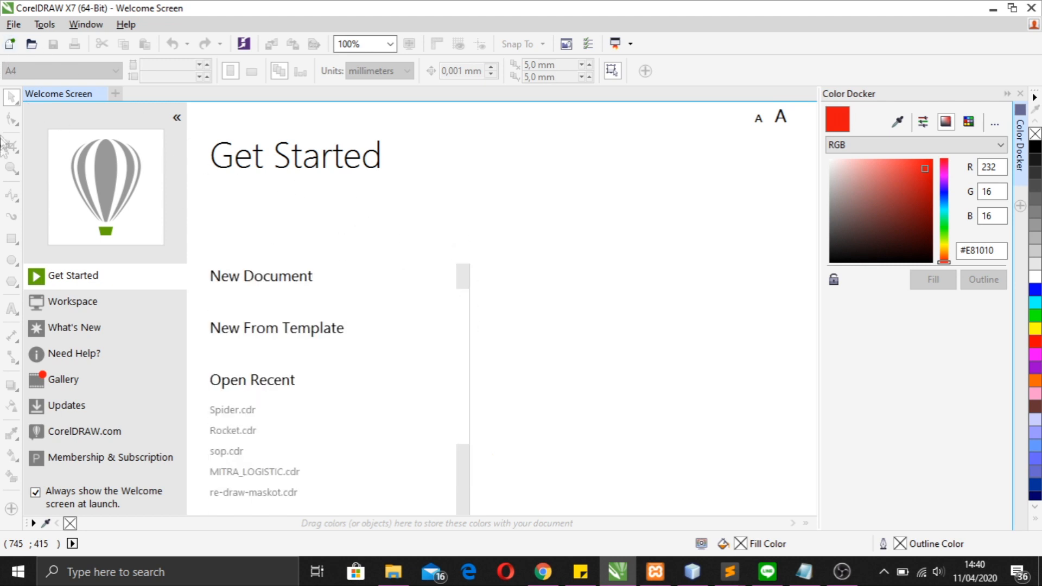
Create a new document named belajarcorel, 1080 by 1080 pixels, in RGB at 300 dpi.
{"action": "left_click", "coordinate": [11, 48]}
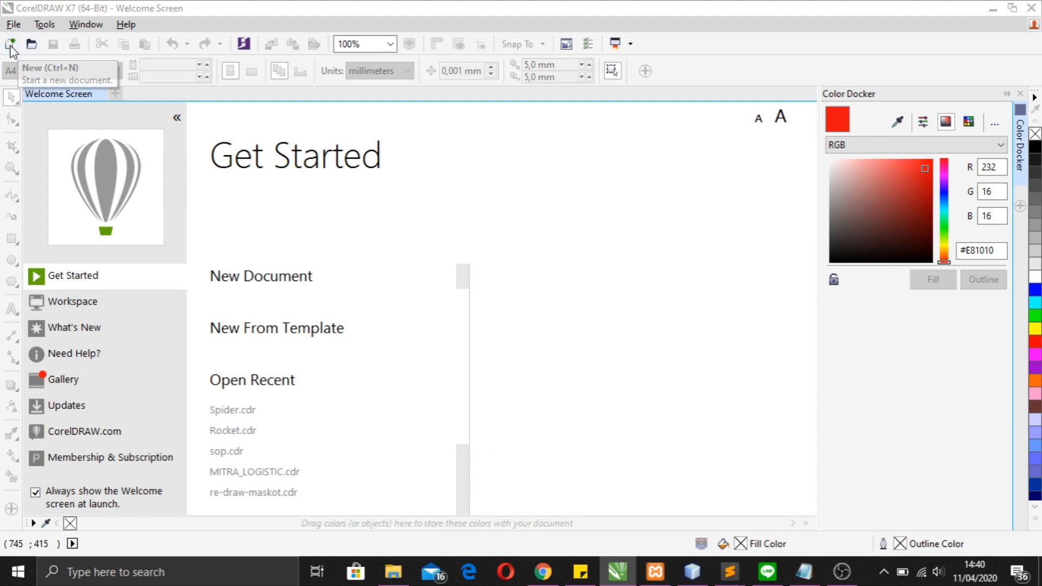
{"action": "left_click", "coordinate": [566, 134]}
{"action": "double_click", "coordinate": [566, 133]}
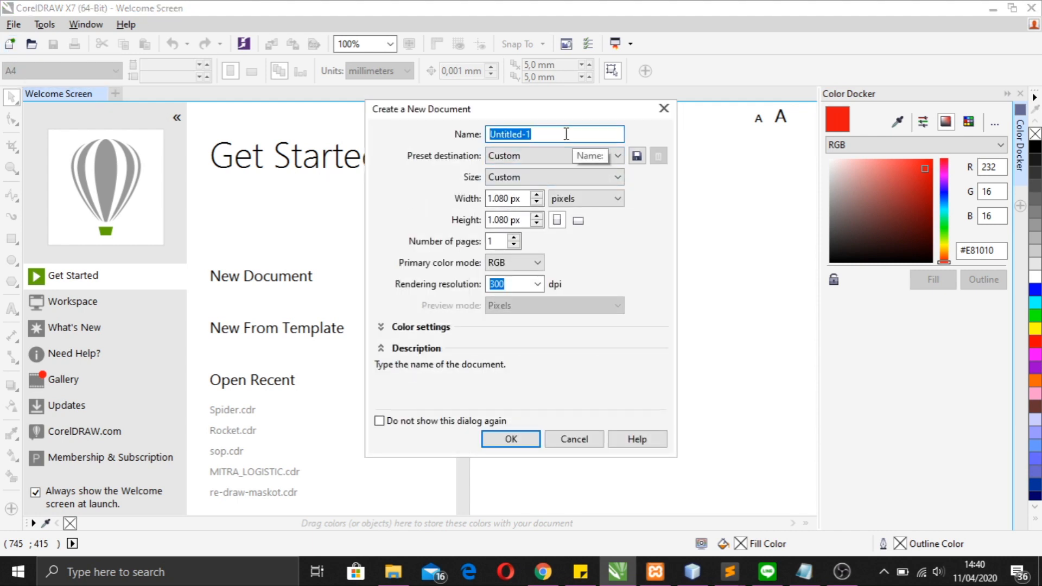
{"action": "type", "text": "belajarcorel"}
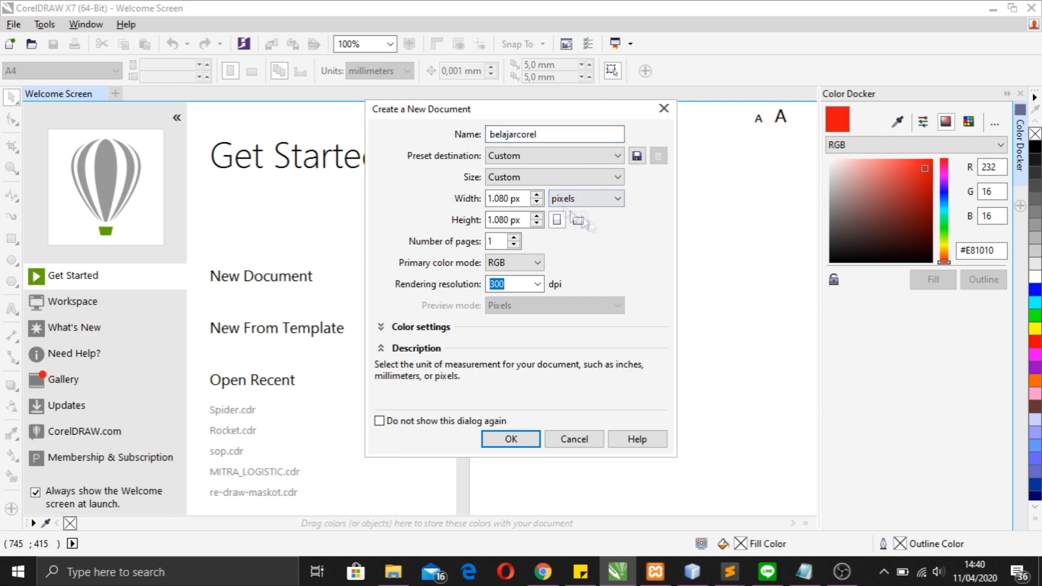
{"action": "left_click", "coordinate": [604, 199]}
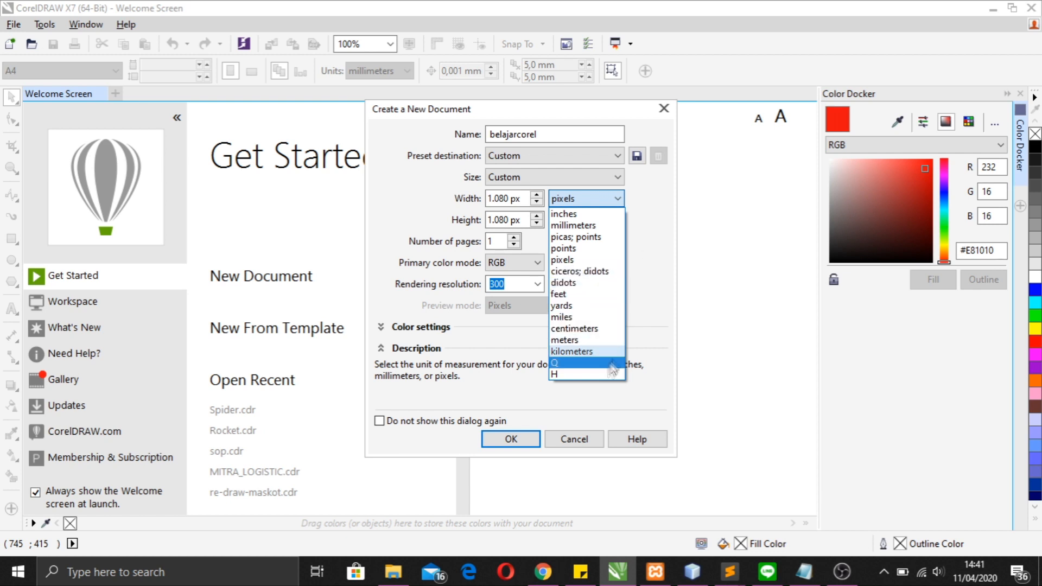
{"action": "left_click", "coordinate": [642, 273]}
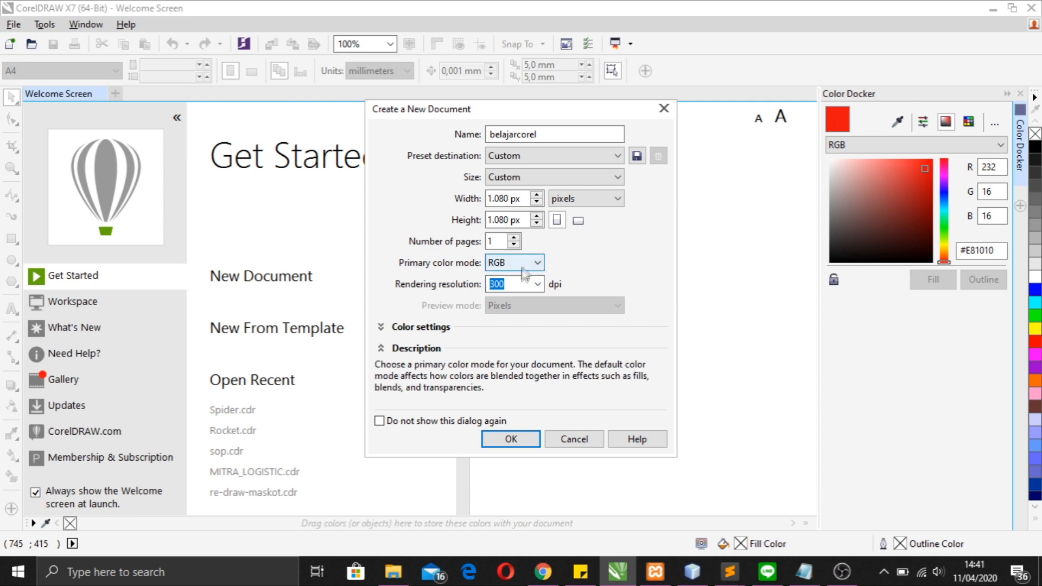
{"action": "left_click", "coordinate": [508, 441]}
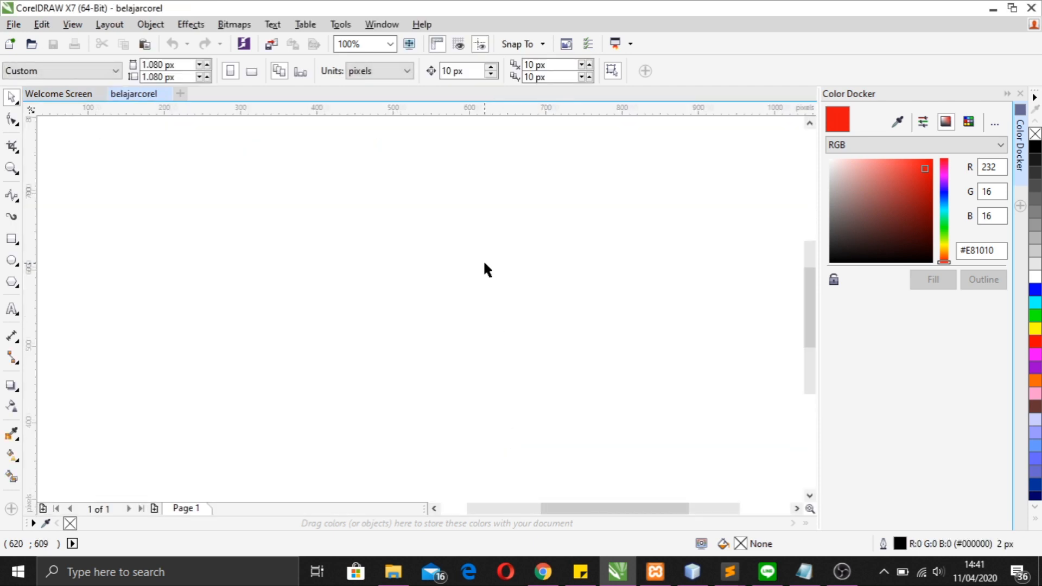
{"action": "left_click_drag", "start_coordinate": [778, 310], "coordinate": [732, 115]}
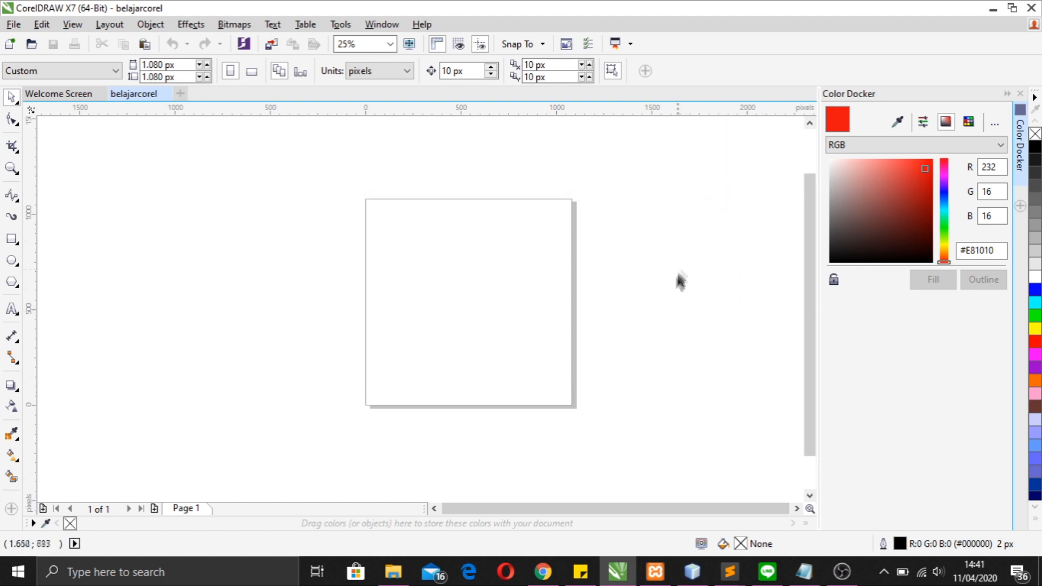
{"action": "left_click_drag", "start_coordinate": [144, 164], "coordinate": [746, 477]}
{"action": "left_click_drag", "start_coordinate": [190, 147], "coordinate": [702, 480]}
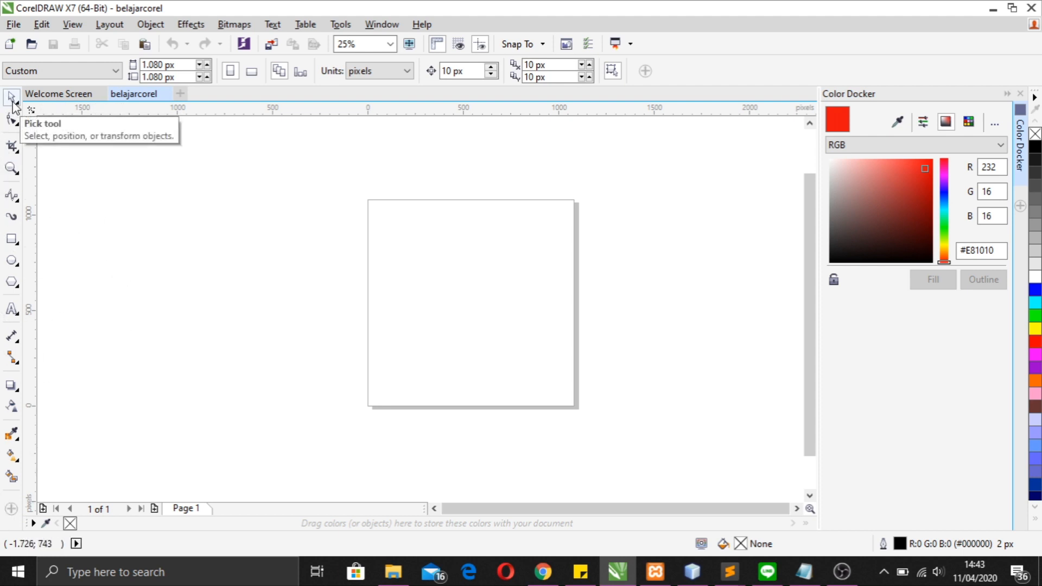
Draw a rectangle about 760 by 832 px inside the page and shift it slightly up and to the right.
{"action": "left_click", "coordinate": [12, 238]}
{"action": "left_click_drag", "start_coordinate": [398, 226], "coordinate": [544, 385]}
{"action": "left_click", "coordinate": [18, 97]}
{"action": "left_click_drag", "start_coordinate": [473, 297], "coordinate": [486, 278]}
{"action": "left_click", "coordinate": [579, 295]}
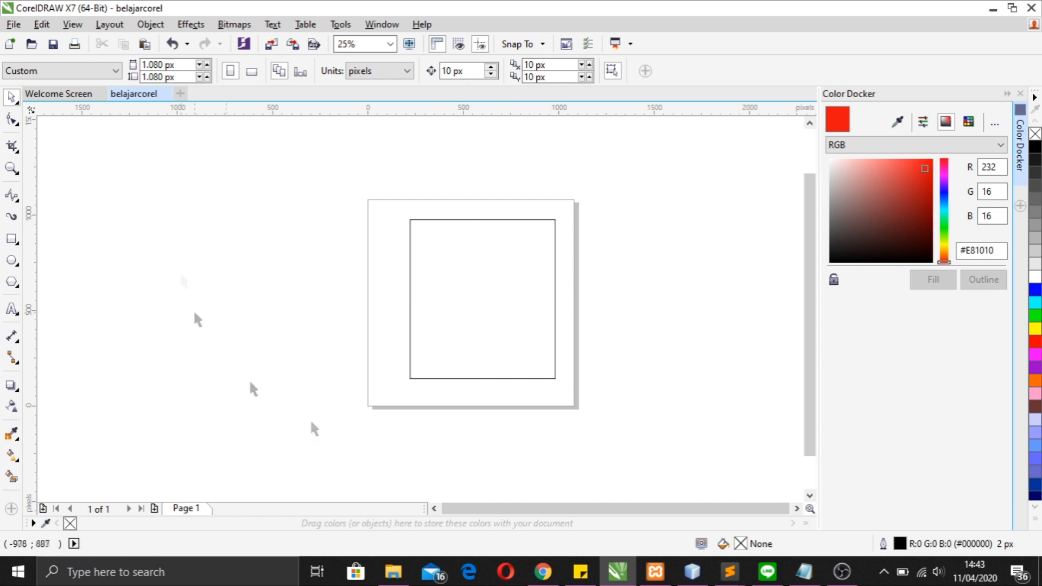
Move the rectangle closer to the middle of the page, to about X 544 px, Y 534 px.
{"action": "left_click", "coordinate": [476, 321]}
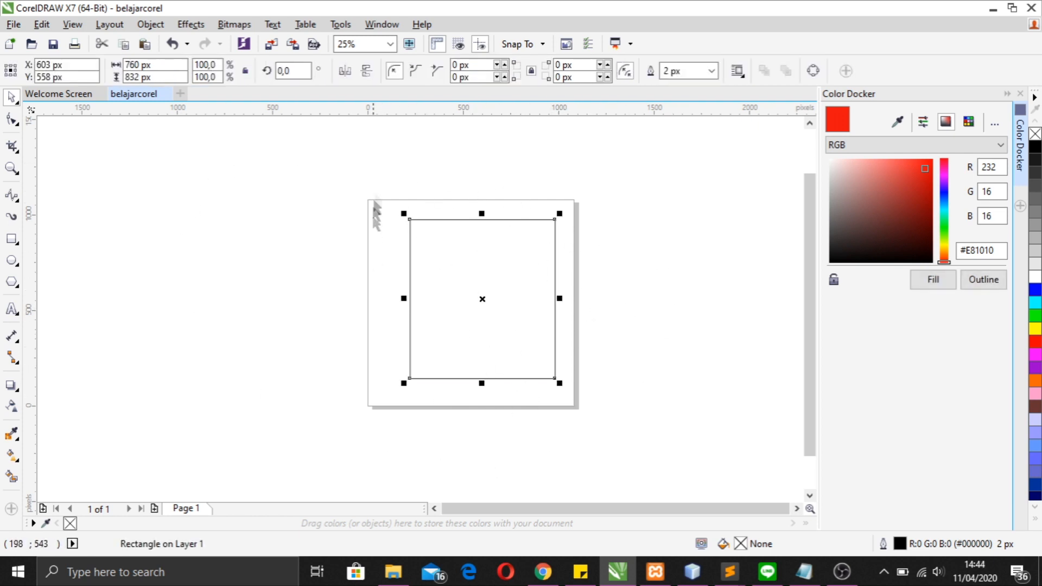
{"action": "left_click", "coordinate": [652, 350]}
{"action": "left_click", "coordinate": [446, 296]}
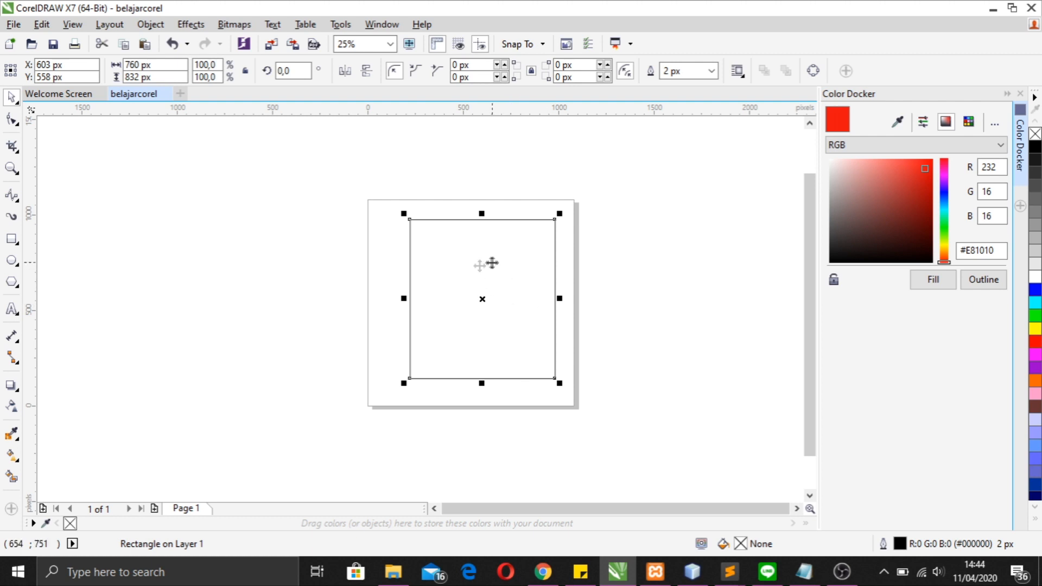
{"action": "left_click_drag", "start_coordinate": [510, 275], "coordinate": [461, 321]}
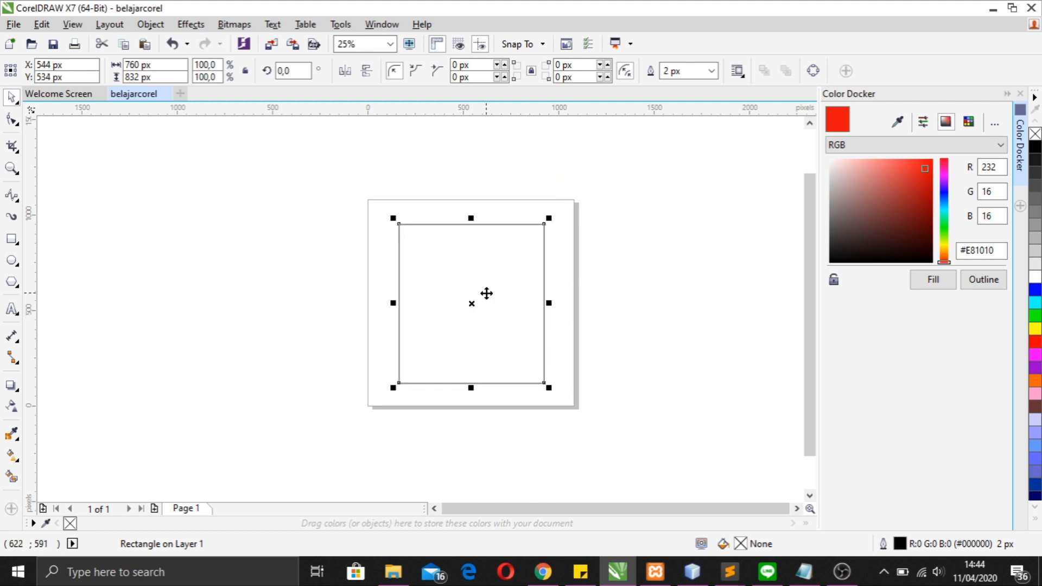
Enlarge the rectangle to about 894 by 989 px and reposition it at about X 581 px, Y 542 px.
{"action": "left_click_drag", "start_coordinate": [471, 217], "coordinate": [471, 189]}
{"action": "mouse_move", "coordinate": [391, 294]}
{"action": "left_mouse_down"}
{"action": "mouse_move", "coordinate": [468, 295]}
{"action": "mouse_move", "coordinate": [367, 277]}
{"action": "mouse_move", "coordinate": [373, 289]}
{"action": "left_mouse_up"}
{"action": "left_click_drag", "start_coordinate": [439, 275], "coordinate": [456, 289]}
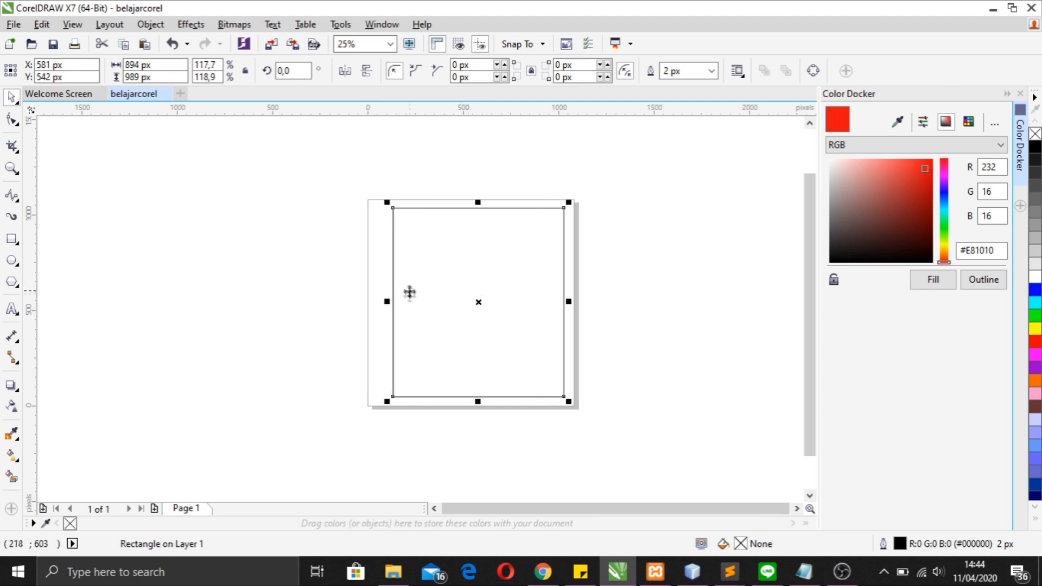
Try rotating the rectangle clockwise around its centre to an angle of about 314°, and undo the rotation.
{"action": "left_click", "coordinate": [469, 272]}
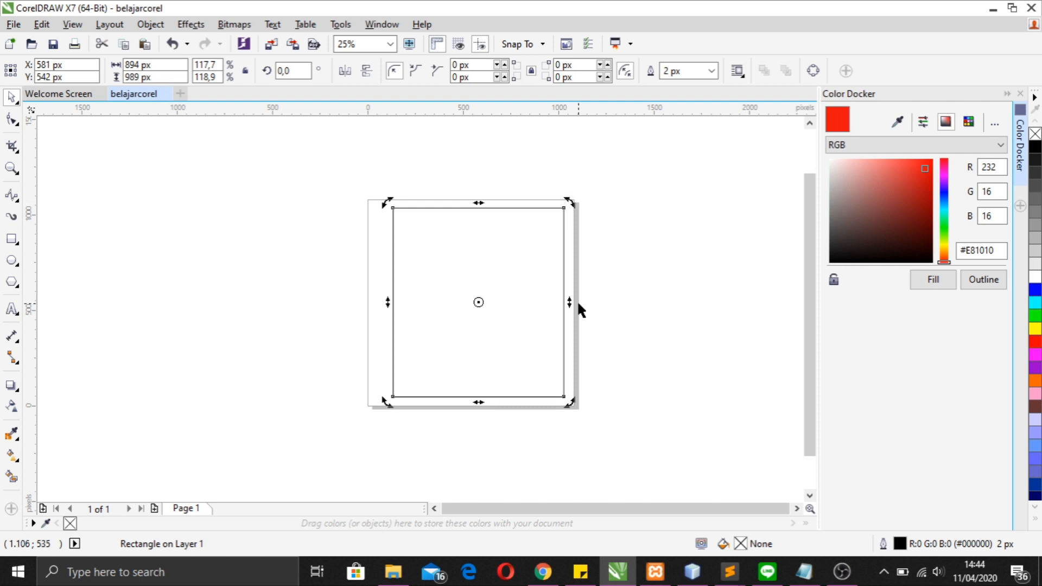
{"action": "left_click_drag", "start_coordinate": [567, 202], "coordinate": [605, 320]}
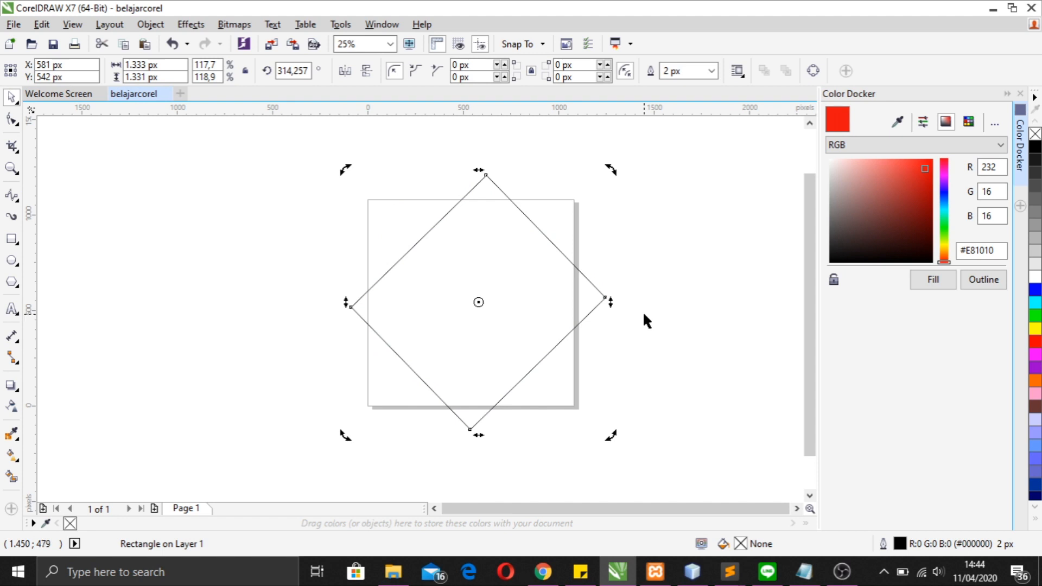
{"action": "key", "text": "ctrl+z"}
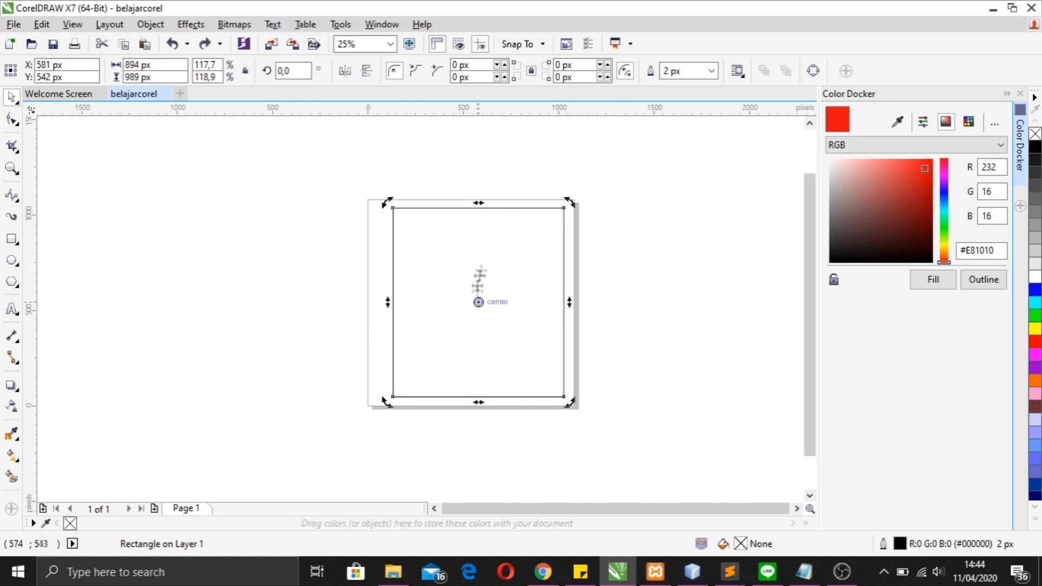
Move the rectangle to about X 521 px, Y 669 px, and try rotating it around its lower-left corner.
{"action": "left_click_drag", "start_coordinate": [478, 301], "coordinate": [467, 278]}
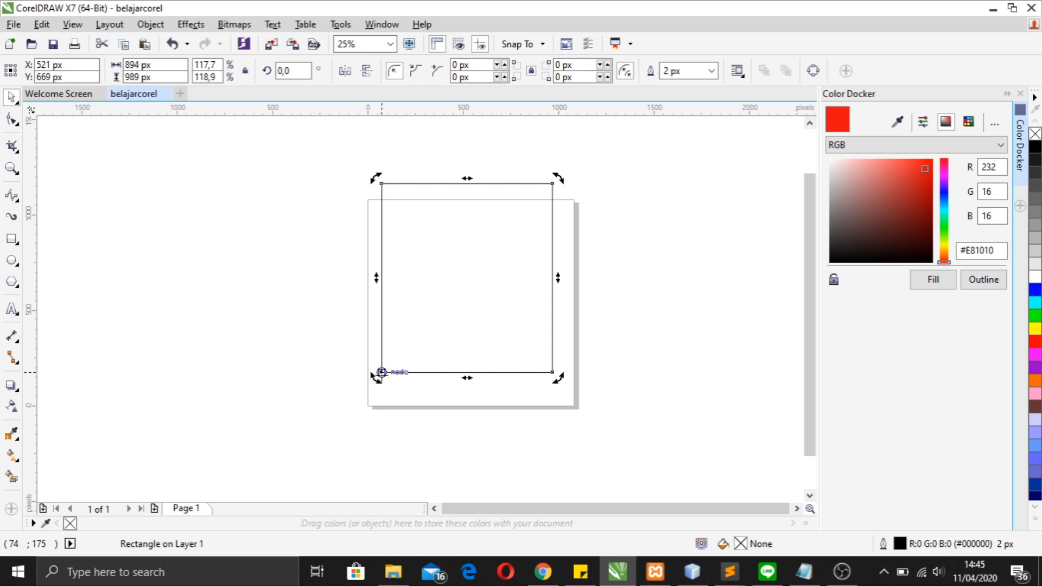
{"action": "left_click_drag", "start_coordinate": [562, 180], "coordinate": [406, 405]}
{"action": "left_click_drag", "start_coordinate": [452, 459], "coordinate": [457, 314]}
{"action": "key", "text": "ctrl+z"}
{"action": "key", "text": "ctrl+z"}
Delete the rectangle from the page and undo the deletion.
{"action": "left_click", "coordinate": [587, 318]}
{"action": "left_click", "coordinate": [444, 266]}
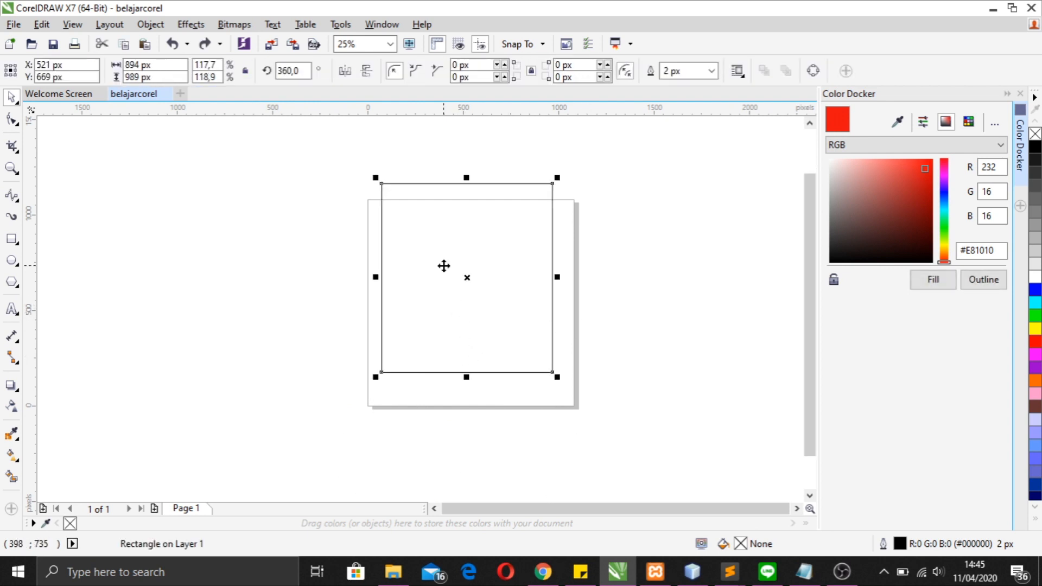
{"action": "key", "text": "Delete"}
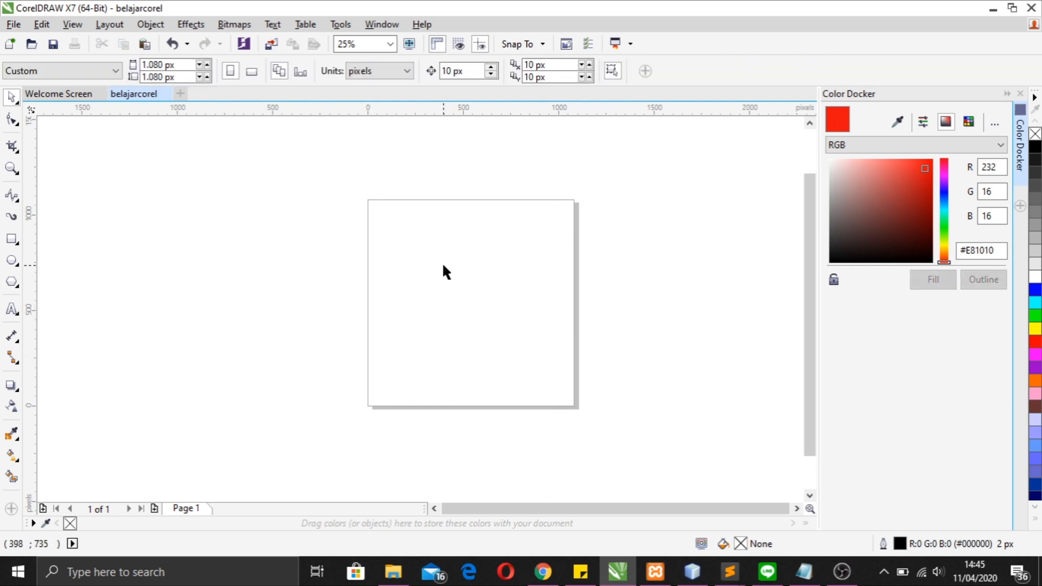
{"action": "key", "text": "ctrl+z"}
Try rounding all corners of the 696 px square to a 348 px radius with the Shape tool, and undo it.
{"action": "left_click", "coordinate": [12, 120]}
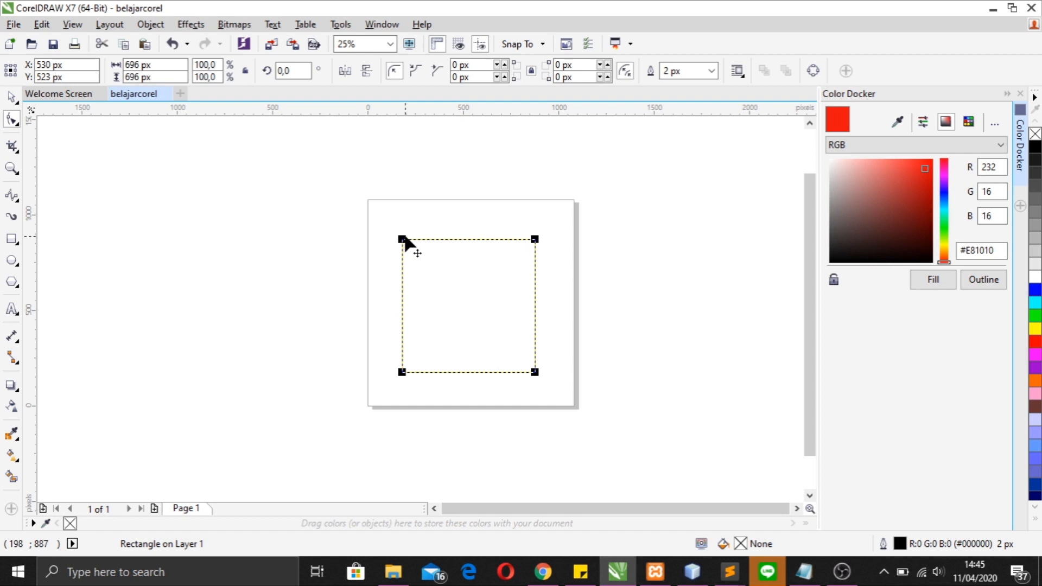
{"action": "left_click_drag", "start_coordinate": [403, 239], "coordinate": [567, 374]}
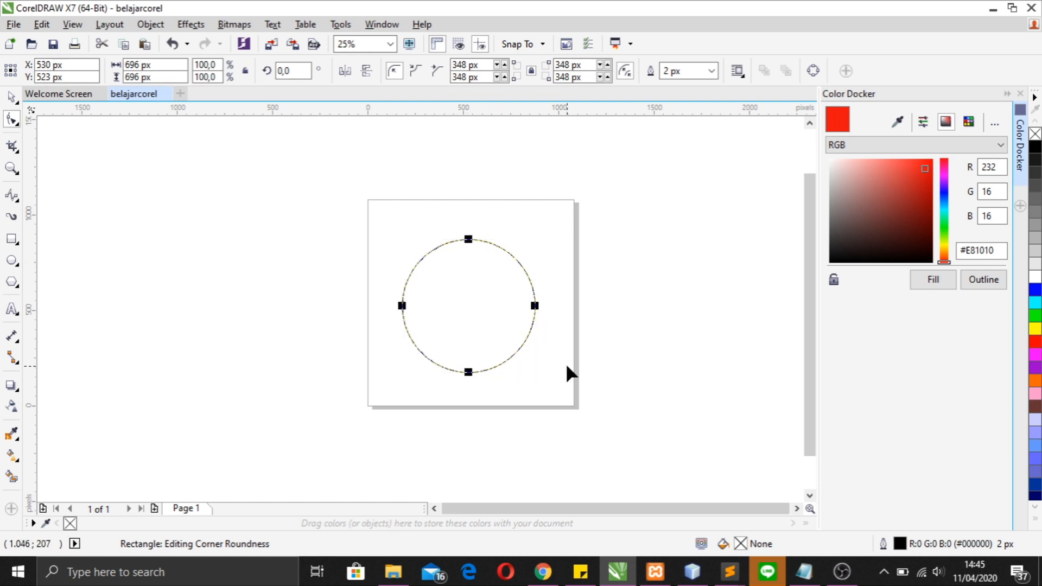
{"action": "left_click", "coordinate": [12, 97]}
{"action": "key", "text": "ctrl+z"}
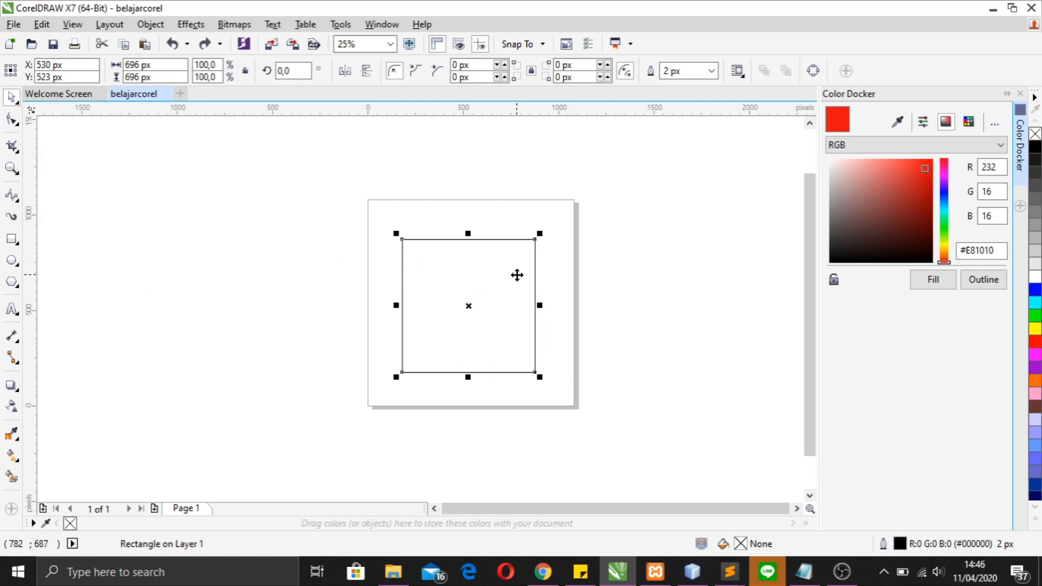
{"action": "left_click", "coordinate": [12, 119]}
{"action": "left_click", "coordinate": [11, 99]}
{"action": "left_click", "coordinate": [479, 283]}
{"action": "left_click", "coordinate": [480, 278]}
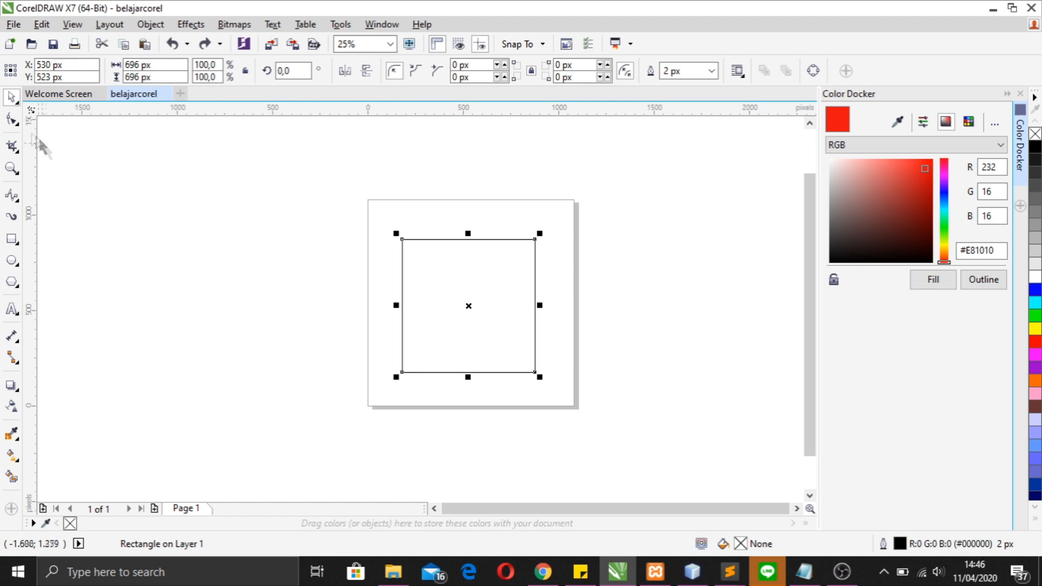
{"action": "left_click", "coordinate": [504, 323]}
{"action": "left_click", "coordinate": [510, 335]}
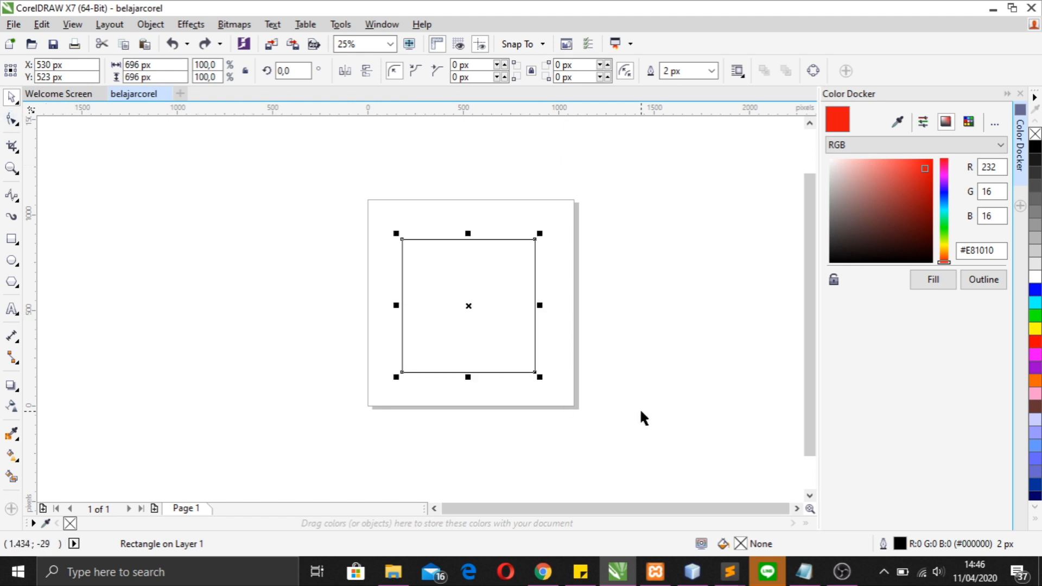
Convert the selected square to curves.
{"action": "left_click", "coordinate": [462, 278]}
{"action": "left_click", "coordinate": [462, 277]}
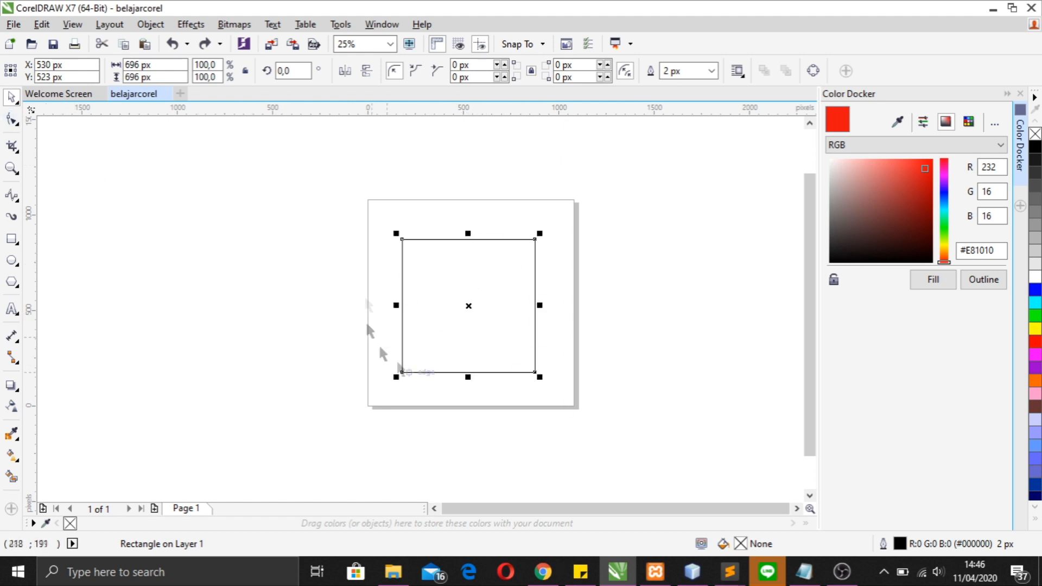
{"action": "left_click", "coordinate": [156, 25]}
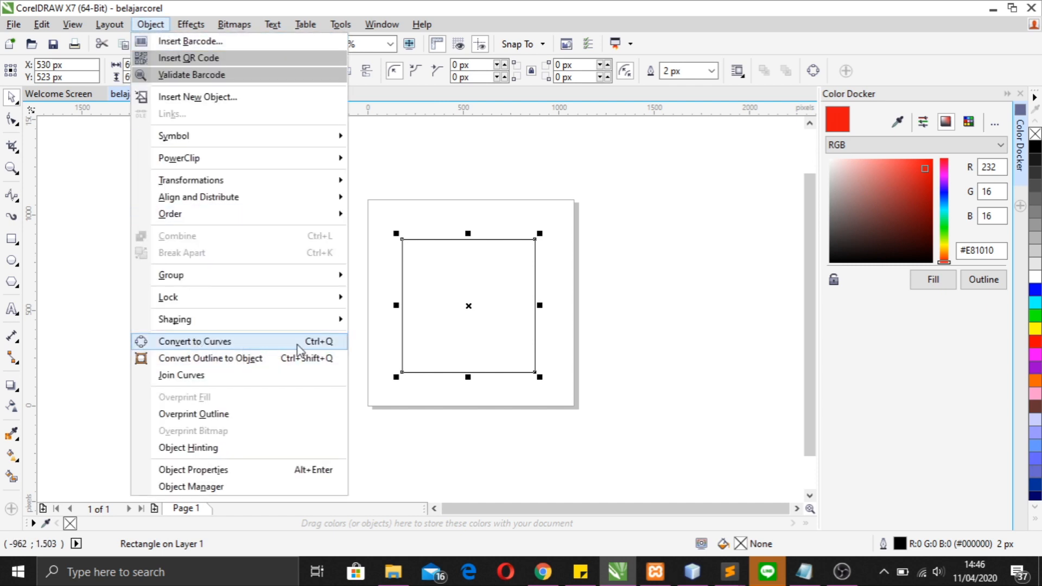
{"action": "left_click", "coordinate": [326, 340]}
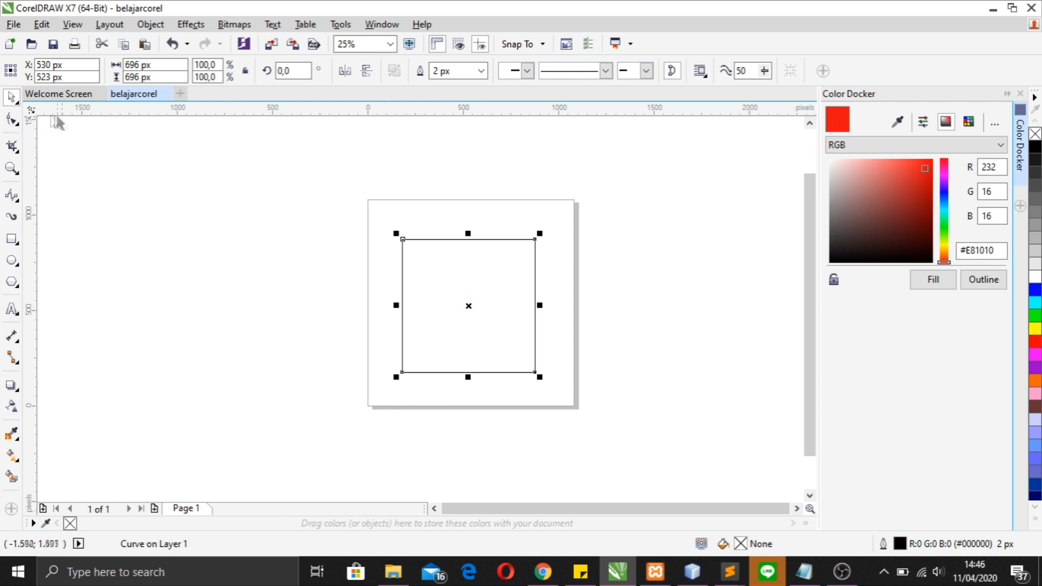
Try moving the square's upper-right node inward with the Shape tool, and undo the change.
{"action": "left_click", "coordinate": [12, 121]}
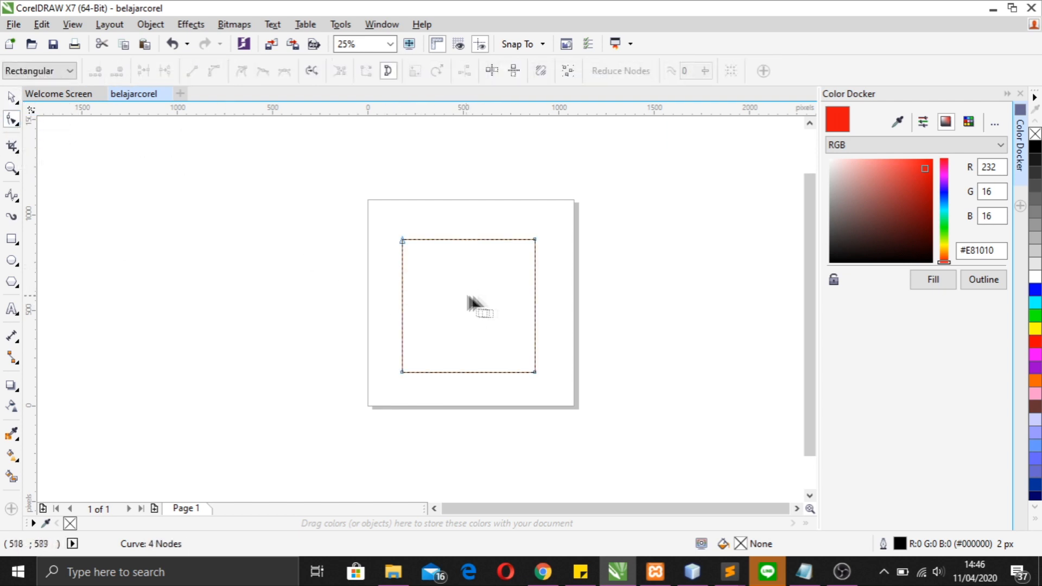
{"action": "left_click", "coordinate": [535, 240]}
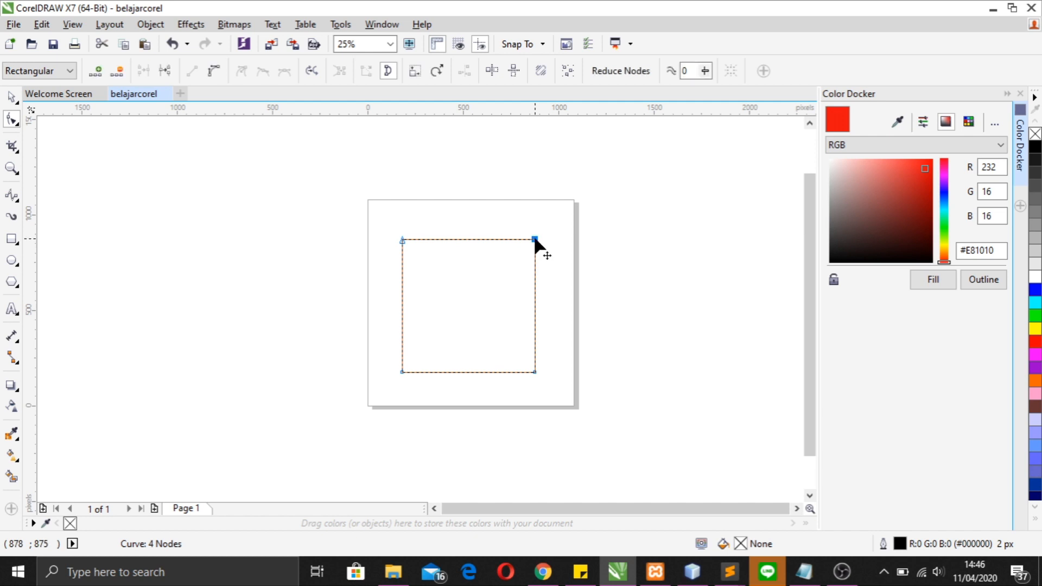
{"action": "left_click_drag", "start_coordinate": [535, 242], "coordinate": [509, 262]}
{"action": "key", "text": "ctrl+z"}
{"action": "key", "text": "ctrl+z"}
Move both upper nodes of the square to the midpoint of its top edge to form a triangle.
{"action": "left_click_drag", "start_coordinate": [534, 239], "coordinate": [469, 238]}
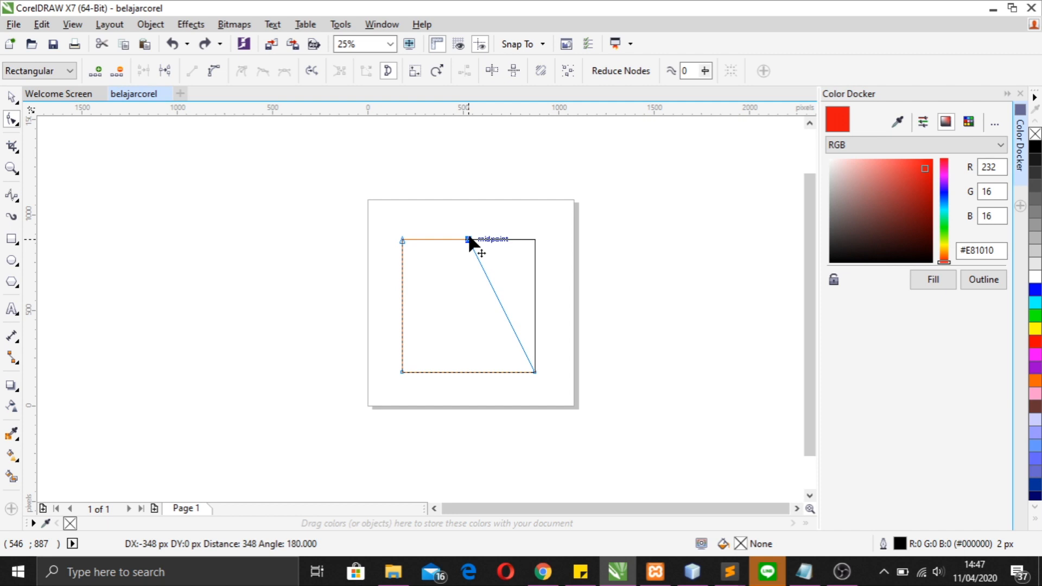
{"action": "left_click_drag", "start_coordinate": [469, 237], "coordinate": [469, 239]}
{"action": "left_click_drag", "start_coordinate": [402, 239], "coordinate": [469, 239]}
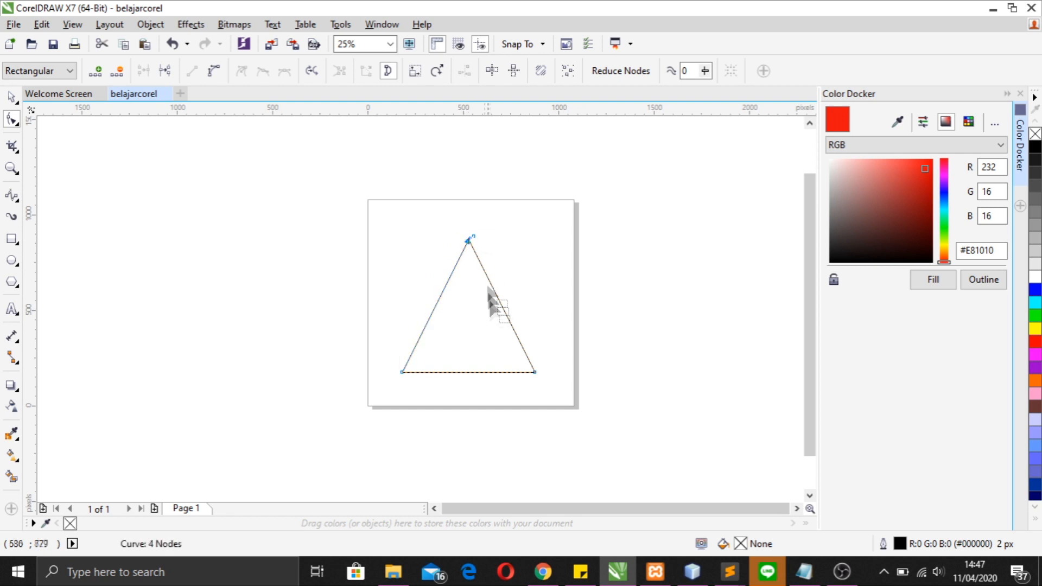
{"action": "key", "text": "space"}
{"action": "left_click", "coordinate": [654, 309]}
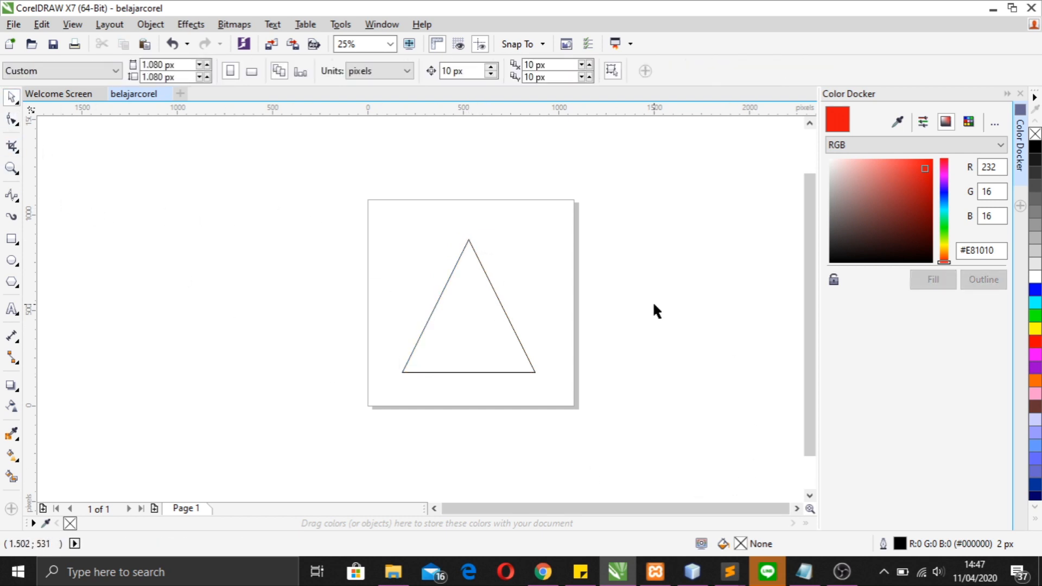
Try rotating the triangle around its centre with the Pick tool.
{"action": "double_click", "coordinate": [471, 322]}
{"action": "left_click", "coordinate": [11, 97]}
{"action": "left_click", "coordinate": [513, 332]}
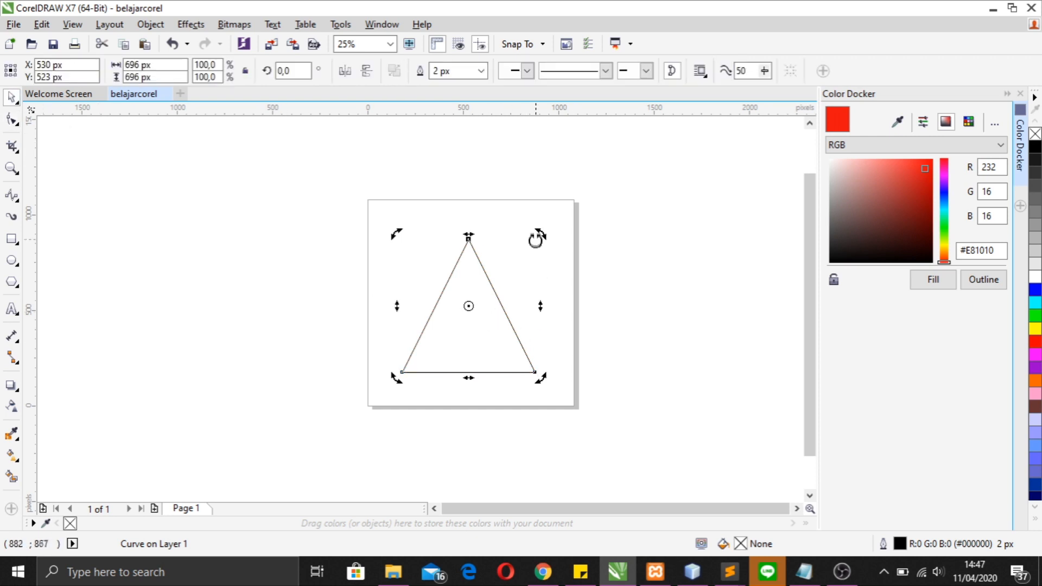
{"action": "left_click_drag", "start_coordinate": [536, 238], "coordinate": [191, 324]}
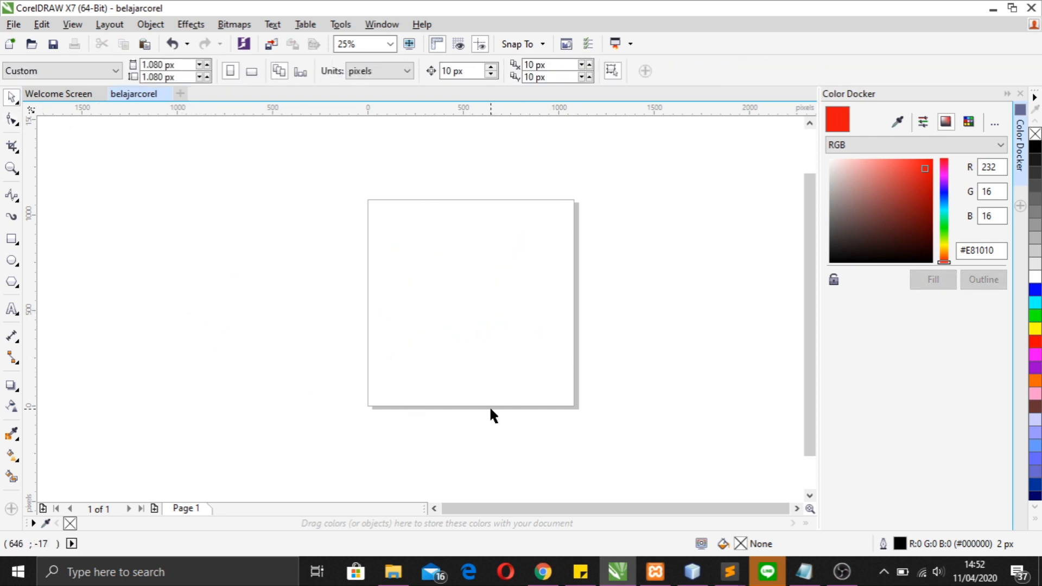
Draw a looping Freehand curve about 2161 by 1344 px across the page and the area beside it, and delete it.
{"action": "left_click", "coordinate": [17, 202]}
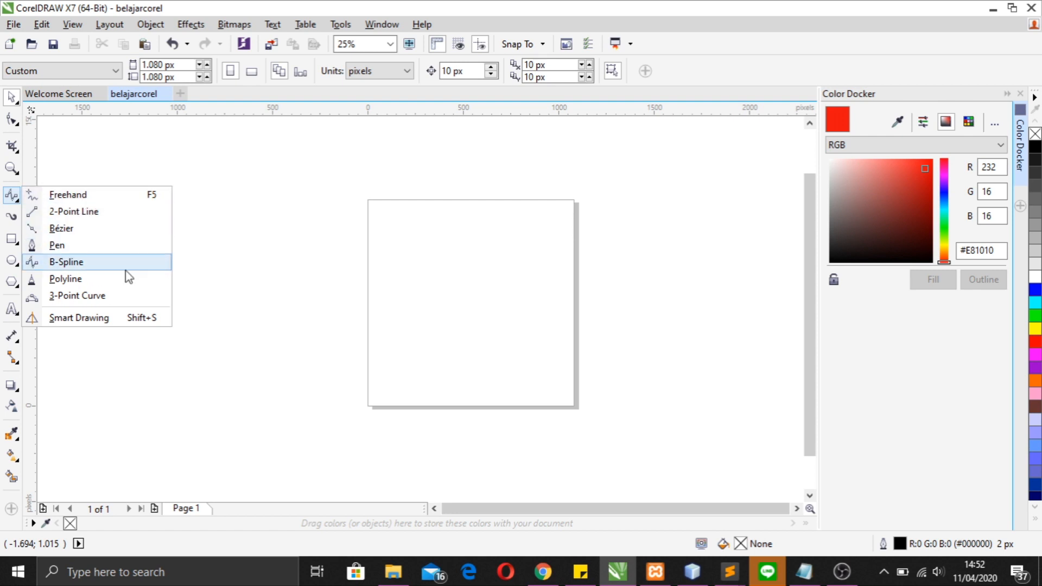
{"action": "left_click", "coordinate": [76, 194]}
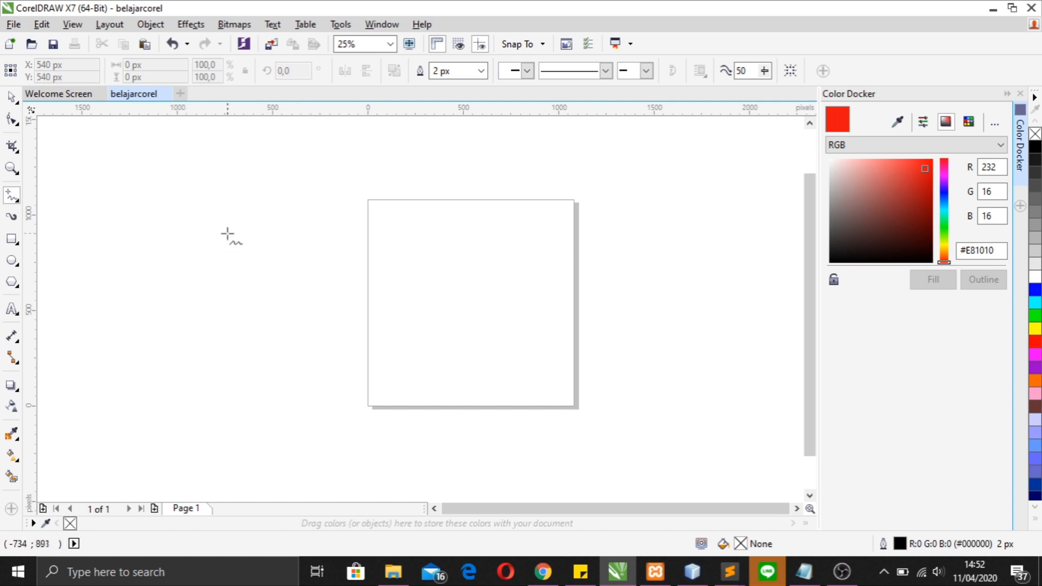
{"action": "mouse_move", "coordinate": [143, 198]}
{"action": "left_mouse_down"}
{"action": "mouse_move", "coordinate": [222, 182]}
{"action": "mouse_move", "coordinate": [179, 317]}
{"action": "mouse_move", "coordinate": [154, 246]}
{"action": "mouse_move", "coordinate": [448, 185]}
{"action": "left_mouse_up"}
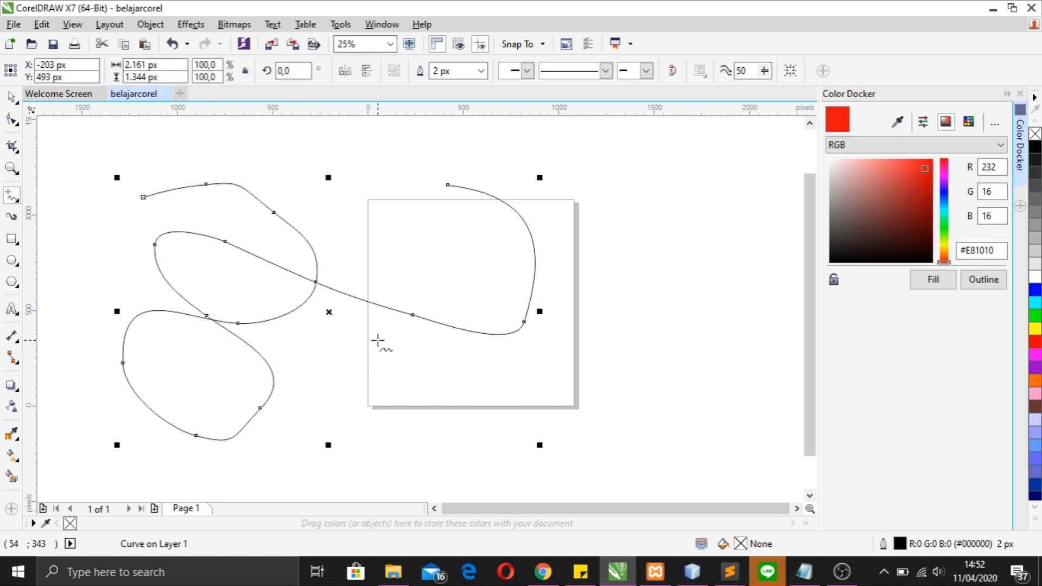
{"action": "key", "text": "Delete"}
Draw a jagged zigzag Freehand curve about 1945 by 1628 px, mostly left of the page, and delete it.
{"action": "mouse_move", "coordinate": [139, 211]}
{"action": "left_mouse_down"}
{"action": "mouse_move", "coordinate": [312, 165]}
{"action": "mouse_move", "coordinate": [400, 286]}
{"action": "mouse_move", "coordinate": [144, 177]}
{"action": "mouse_move", "coordinate": [360, 181]}
{"action": "mouse_move", "coordinate": [134, 154]}
{"action": "left_mouse_up"}
{"action": "left_click_drag", "start_coordinate": [370, 212], "coordinate": [93, 367]}
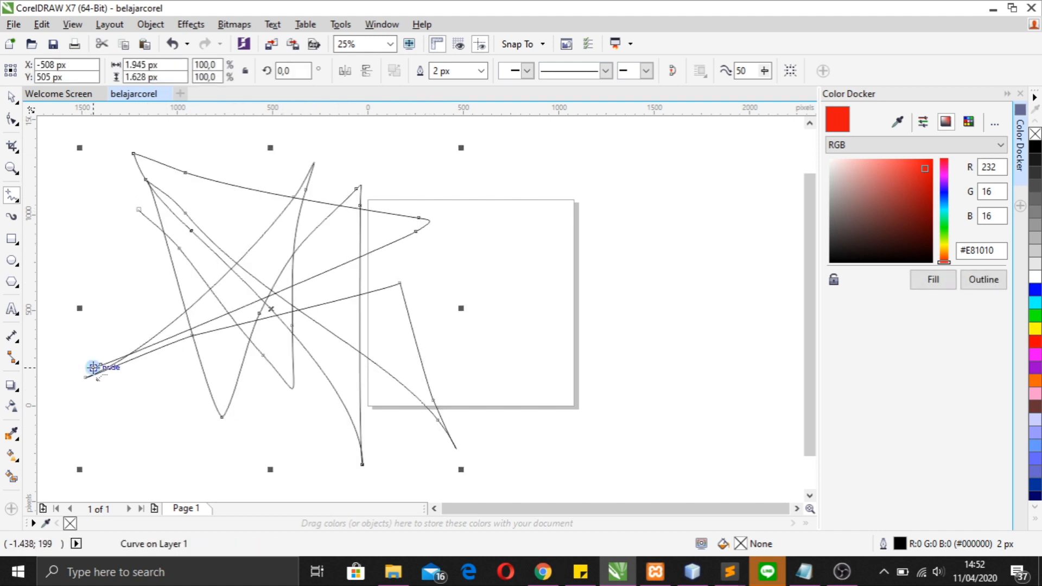
{"action": "key", "text": "Delete"}
Draw a closed, downward-pointing triangle about 1092 by 772 px left of the page with the 2-Point Line tool.
{"action": "left_click", "coordinate": [20, 203]}
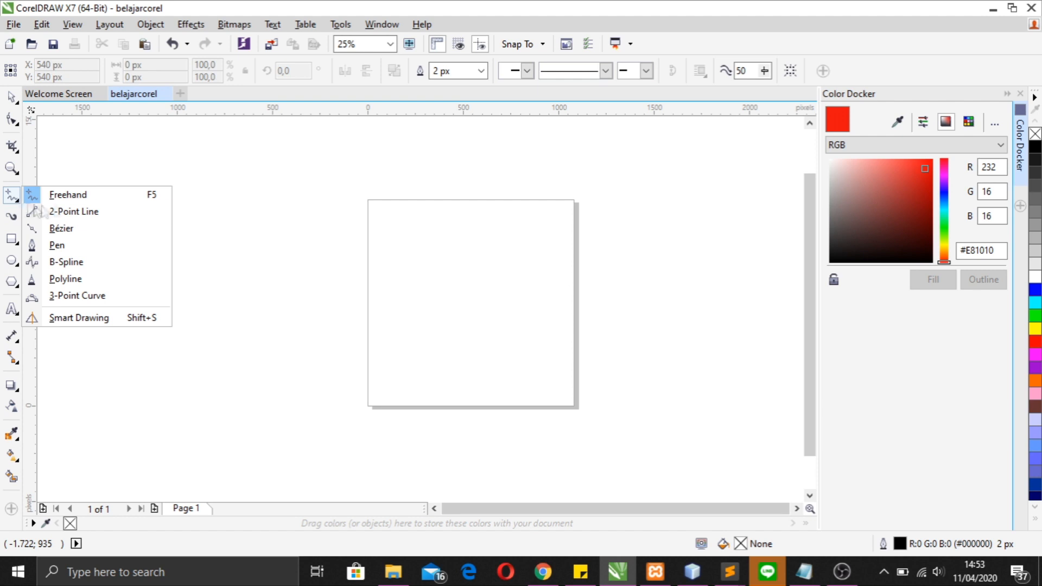
{"action": "left_click", "coordinate": [81, 211]}
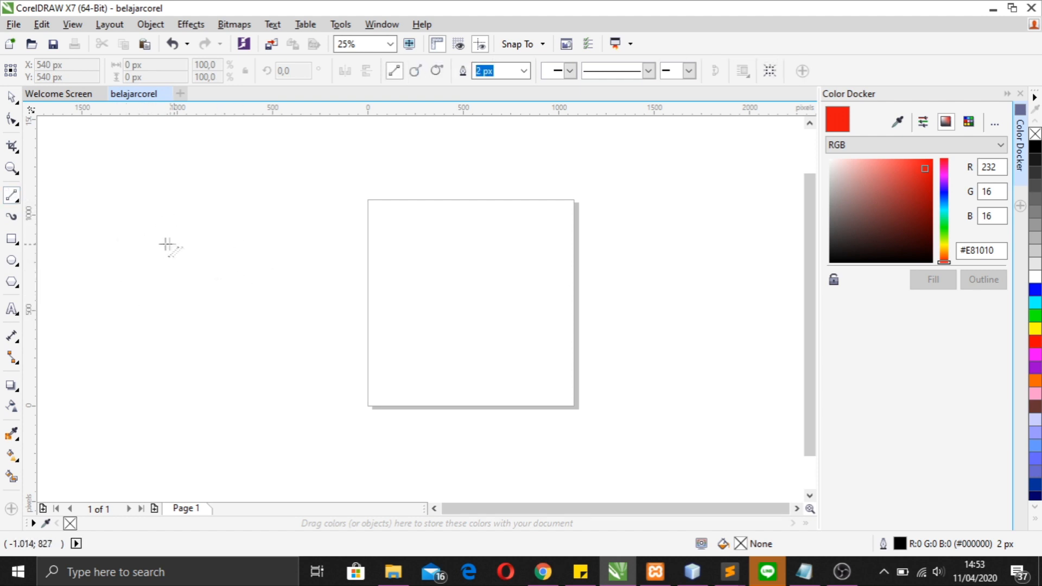
{"action": "left_click_drag", "start_coordinate": [118, 186], "coordinate": [326, 186]}
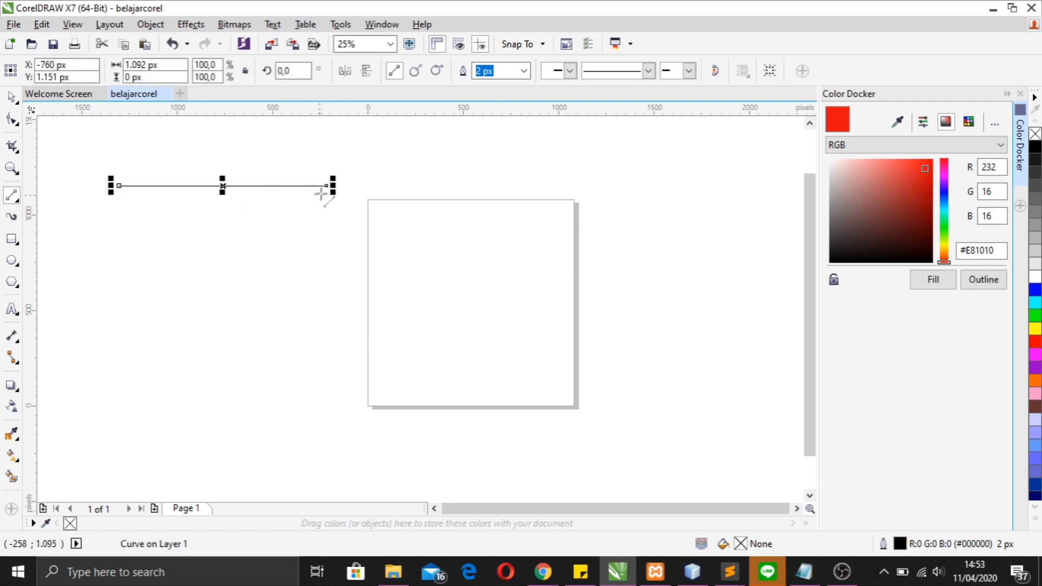
{"action": "left_click_drag", "start_coordinate": [328, 187], "coordinate": [119, 186]}
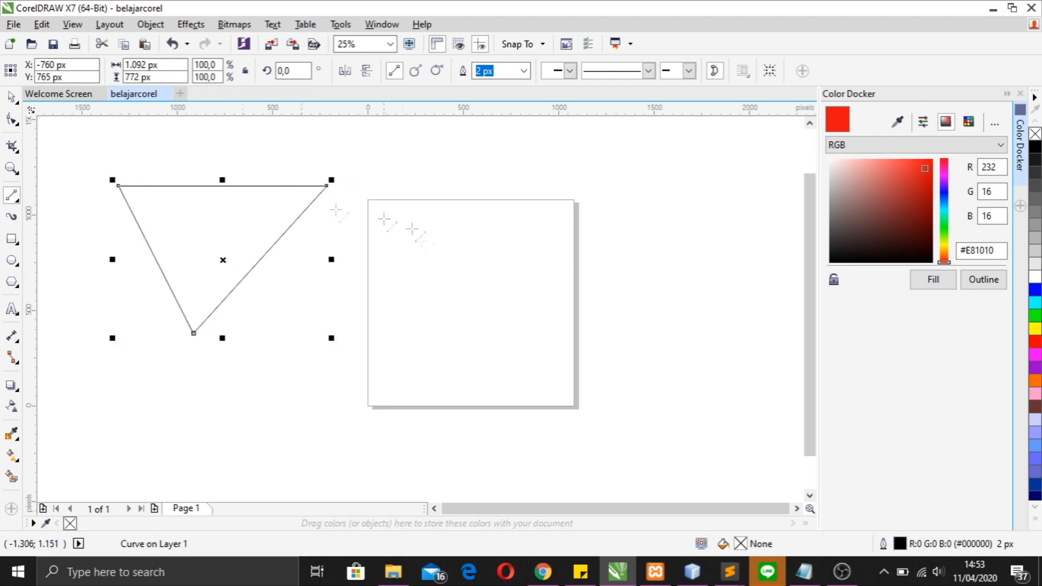
Move the triangle down toward the page and rotate it by about 122 degrees.
{"action": "left_click", "coordinate": [12, 98]}
{"action": "left_click_drag", "start_coordinate": [196, 219], "coordinate": [242, 273]}
{"action": "left_click", "coordinate": [290, 287]}
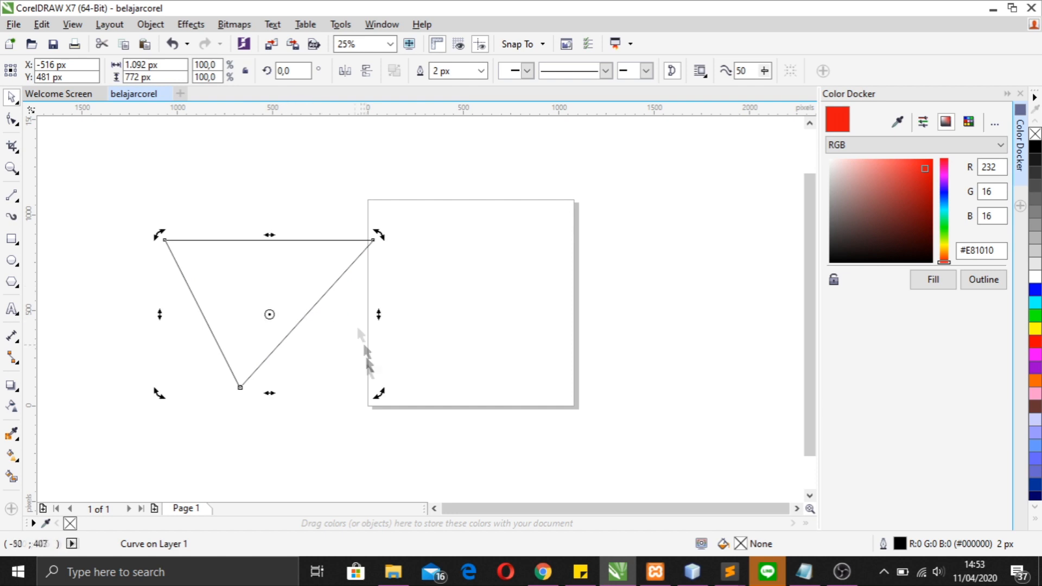
{"action": "left_click_drag", "start_coordinate": [383, 395], "coordinate": [275, 206]}
Fill the rotated triangle with red #E81010, and delete it.
{"action": "left_click", "coordinate": [931, 279]}
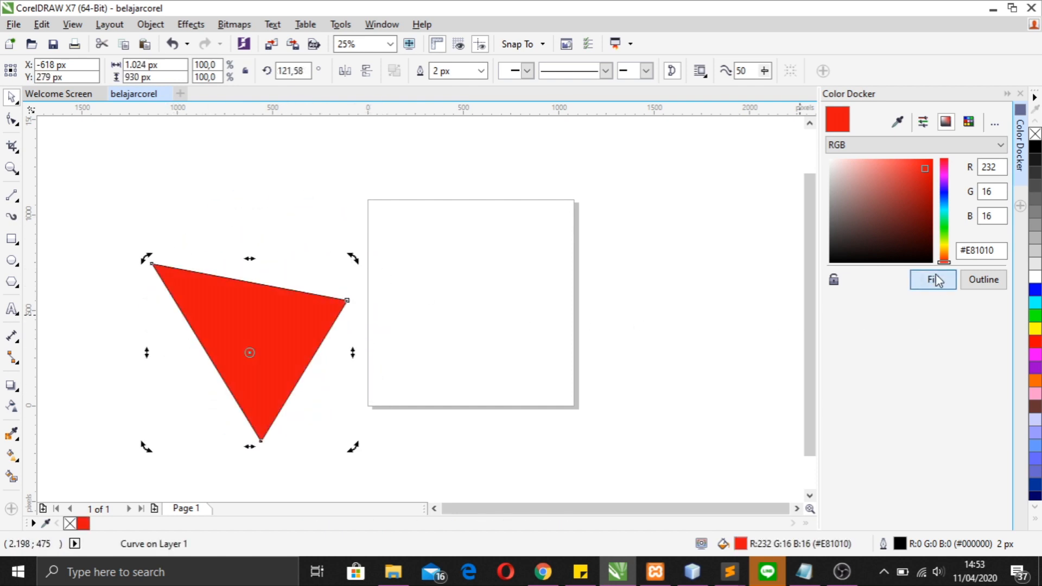
{"action": "left_click", "coordinate": [512, 261]}
{"action": "left_click", "coordinate": [255, 349]}
{"action": "key", "text": "Delete"}
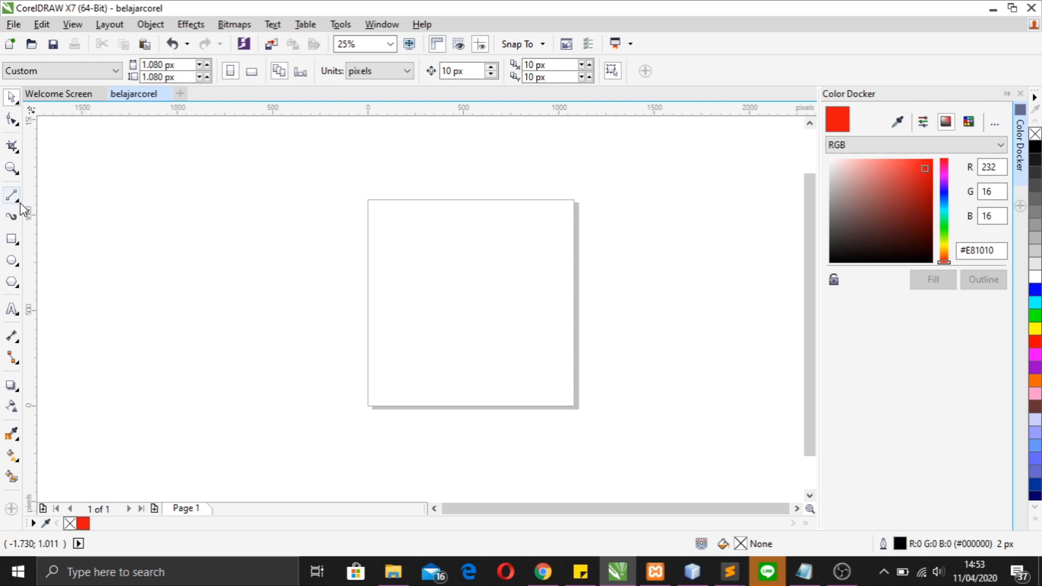
Draw a closed, curved free-form shape about 984 by 877 px over the page with the Bézier tool.
{"action": "left_click", "coordinate": [16, 199]}
{"action": "left_click", "coordinate": [64, 230]}
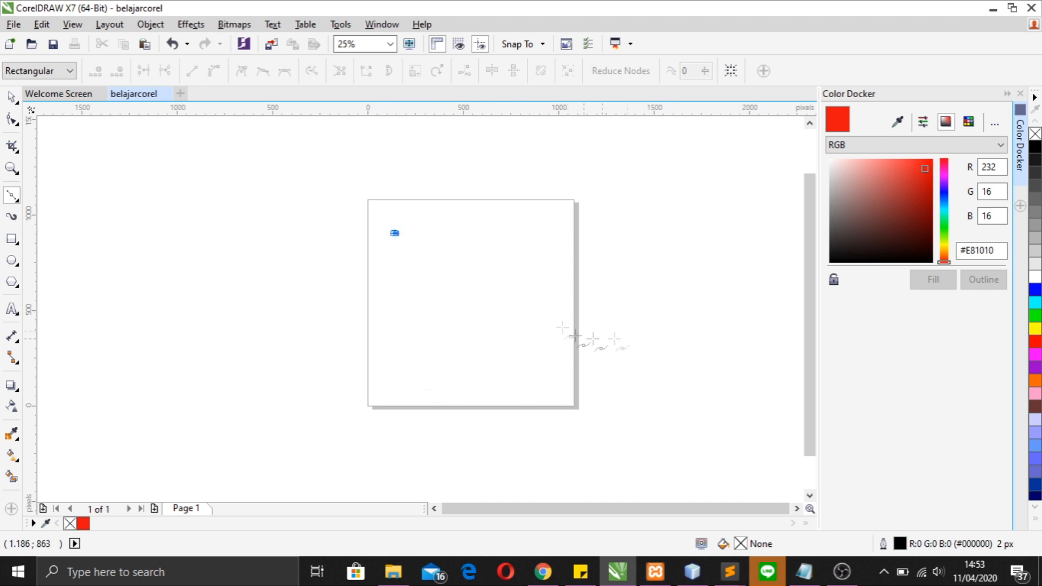
{"action": "left_click_drag", "start_coordinate": [516, 256], "coordinate": [465, 372]}
{"action": "left_click_drag", "start_coordinate": [423, 322], "coordinate": [467, 254]}
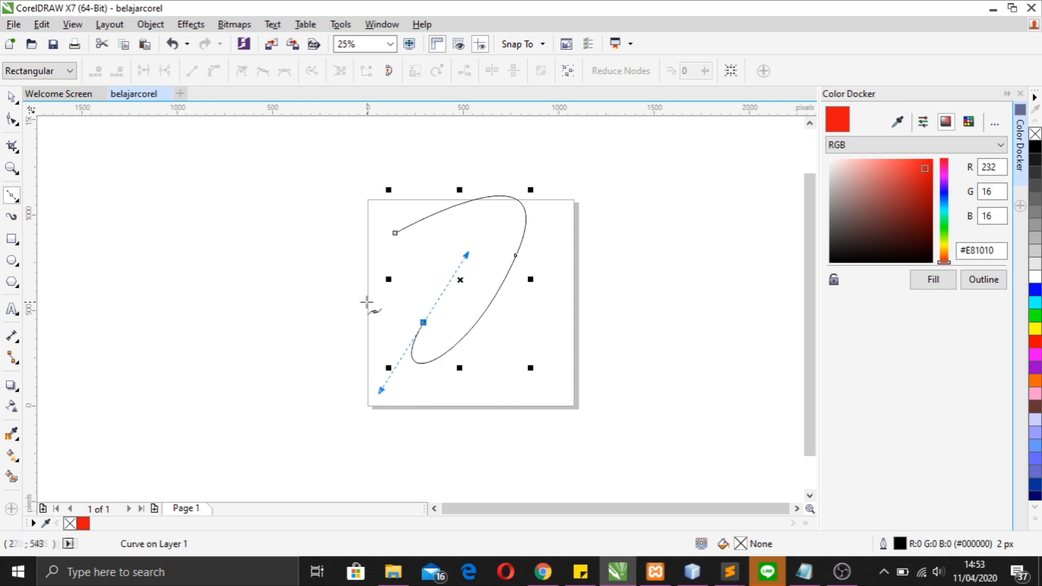
{"action": "left_click_drag", "start_coordinate": [338, 297], "coordinate": [358, 170]}
Move the Bézier shape to the middle of the page and fill it with red #E81010.
{"action": "key", "text": "space"}
{"action": "left_click_drag", "start_coordinate": [458, 265], "coordinate": [514, 308]}
{"action": "left_click", "coordinate": [933, 279]}
Delete the red Bézier shape from the page.
{"action": "left_click", "coordinate": [628, 290]}
{"action": "left_click", "coordinate": [452, 256]}
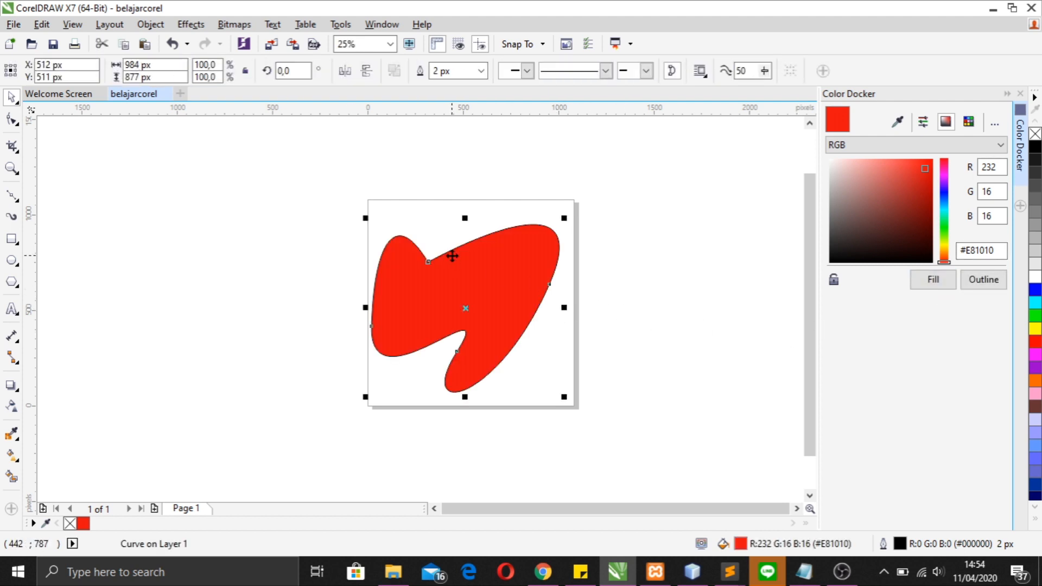
{"action": "key", "text": "Delete"}
Draw a closed curve with two lobes, about 1280 by 896 px, over the page's left edge with the Pen tool.
{"action": "left_click", "coordinate": [17, 200]}
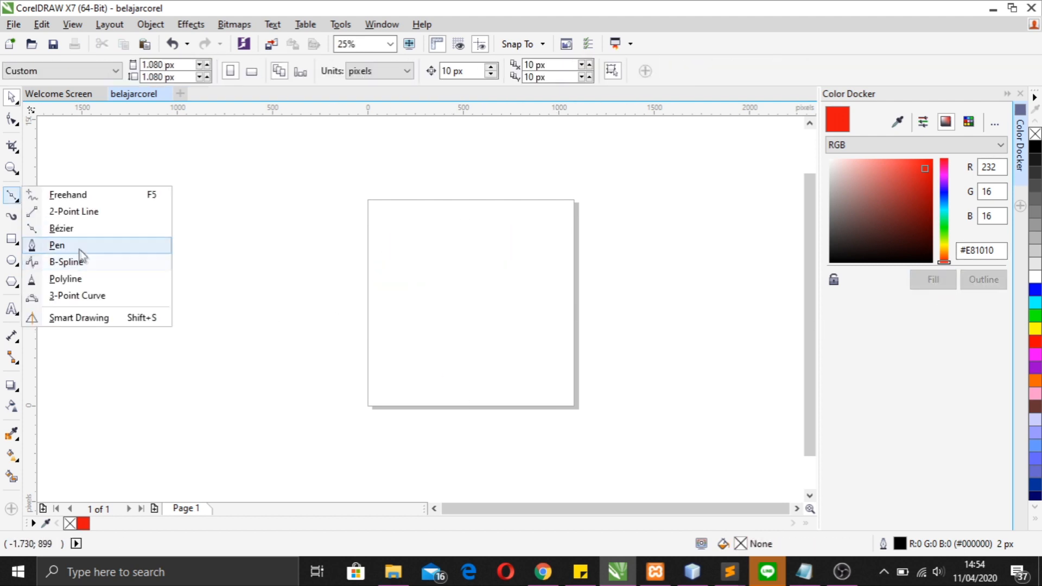
{"action": "left_click", "coordinate": [55, 244]}
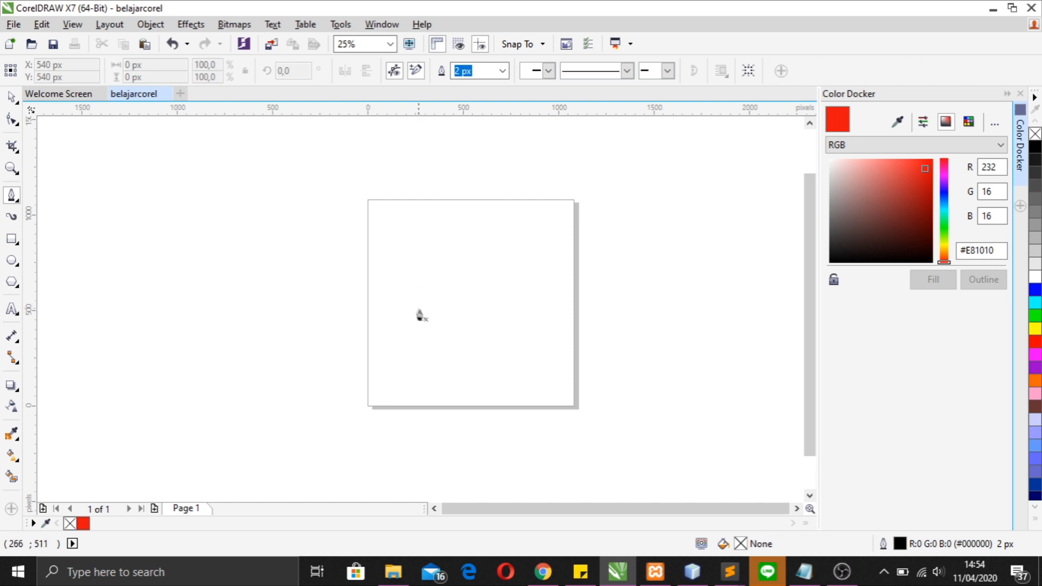
{"action": "left_click", "coordinate": [387, 219]}
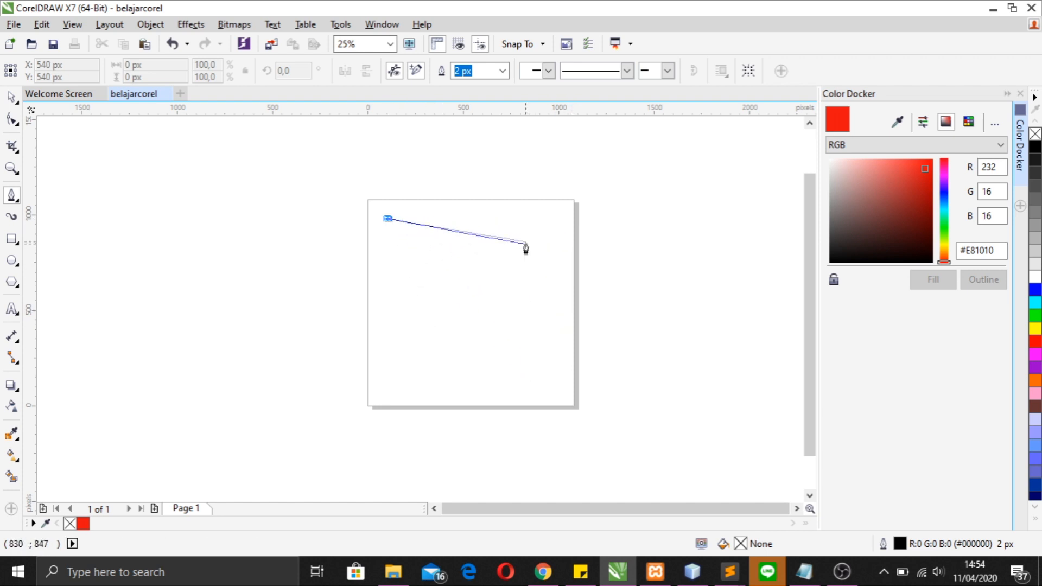
{"action": "left_click_drag", "start_coordinate": [536, 223], "coordinate": [610, 333]}
{"action": "left_click_drag", "start_coordinate": [438, 302], "coordinate": [396, 249]}
{"action": "left_click_drag", "start_coordinate": [322, 322], "coordinate": [346, 191]}
{"action": "left_click", "coordinate": [402, 249]}
{"action": "left_click", "coordinate": [388, 218]}
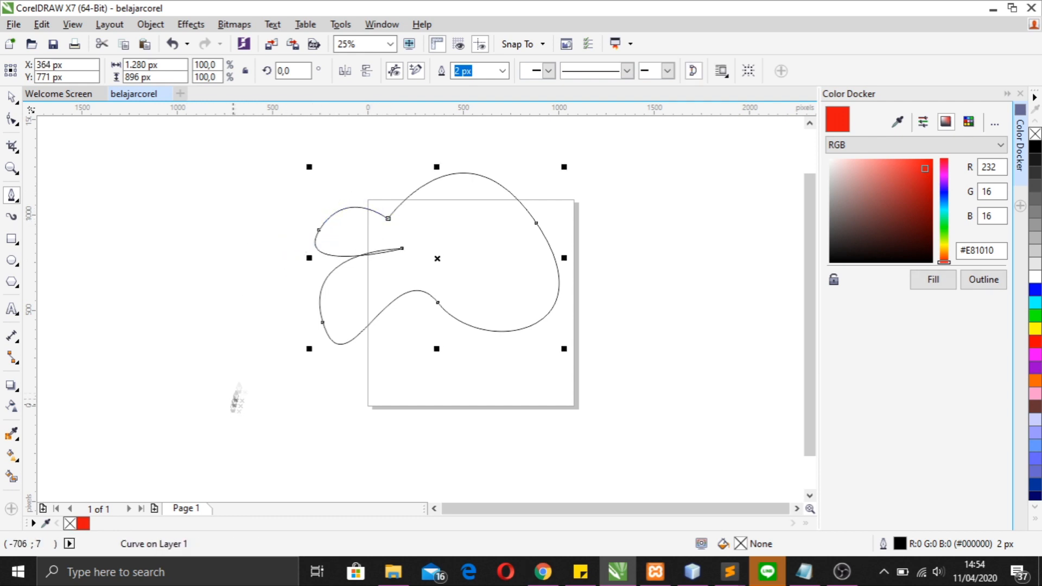
Turn the Pen curve upright on the page by rotating it about 253 degrees, and delete it.
{"action": "mouse_move", "coordinate": [529, 285]}
{"action": "left_mouse_down"}
{"action": "mouse_move", "coordinate": [400, 391]}
{"action": "mouse_move", "coordinate": [520, 293]}
{"action": "left_mouse_up"}
{"action": "left_click", "coordinate": [520, 293]}
{"action": "left_click_drag", "start_coordinate": [547, 183], "coordinate": [465, 419]}
{"action": "left_click_drag", "start_coordinate": [395, 319], "coordinate": [459, 339]}
{"action": "left_click", "coordinate": [618, 348]}
{"action": "left_click", "coordinate": [514, 311]}
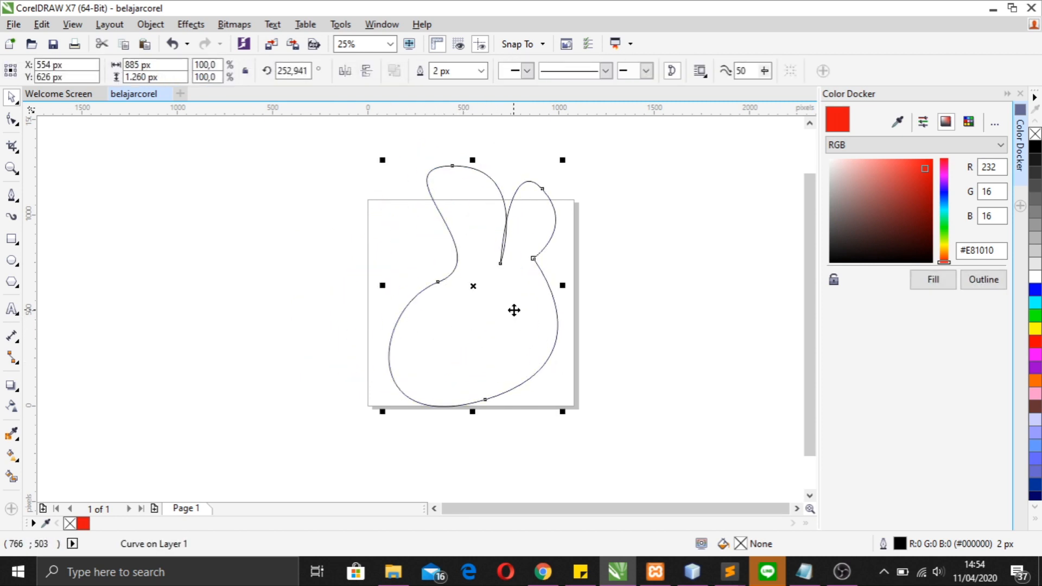
{"action": "key", "text": "Delete"}
Draw a closed, rounded B-Spline shape about 718 by 725 px on the page and move it left of the page.
{"action": "left_click", "coordinate": [18, 203]}
{"action": "left_click", "coordinate": [71, 279]}
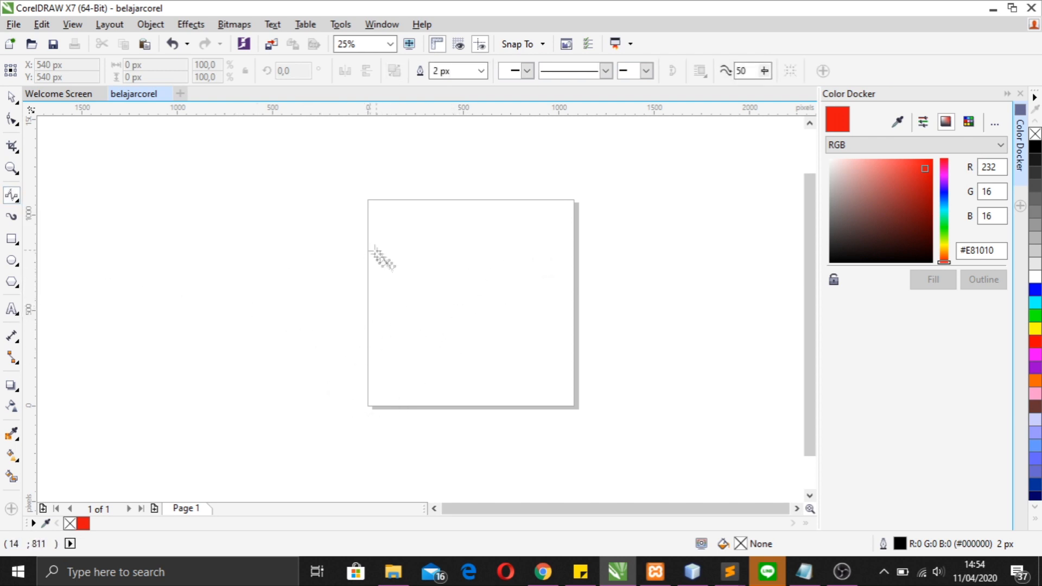
{"action": "left_click", "coordinate": [379, 276]}
{"action": "left_click", "coordinate": [502, 176]}
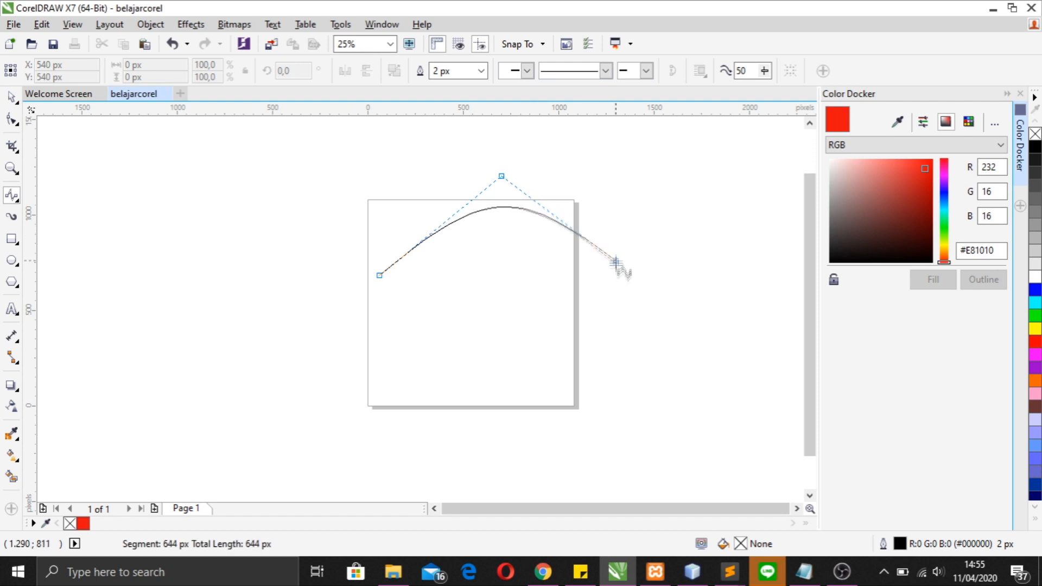
{"action": "left_click", "coordinate": [573, 351]}
{"action": "left_click", "coordinate": [423, 362]}
{"action": "left_click", "coordinate": [380, 268]}
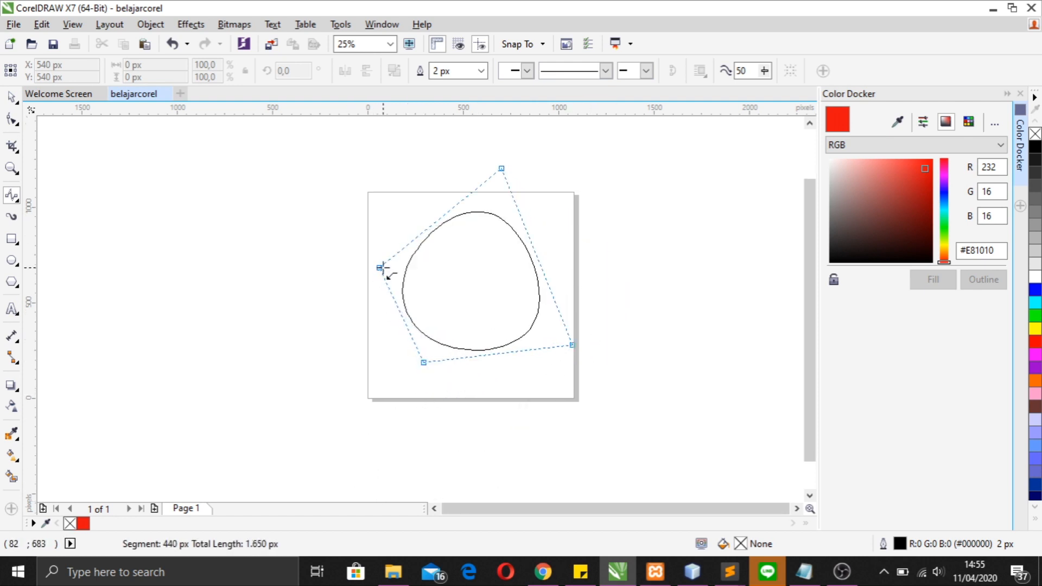
{"action": "left_click", "coordinate": [12, 97]}
{"action": "left_click_drag", "start_coordinate": [500, 305], "coordinate": [326, 315]}
Draw a closed triangular B-Spline on the page, doubling the control point at its upper-right corner to sharpen it.
{"action": "left_click", "coordinate": [12, 194]}
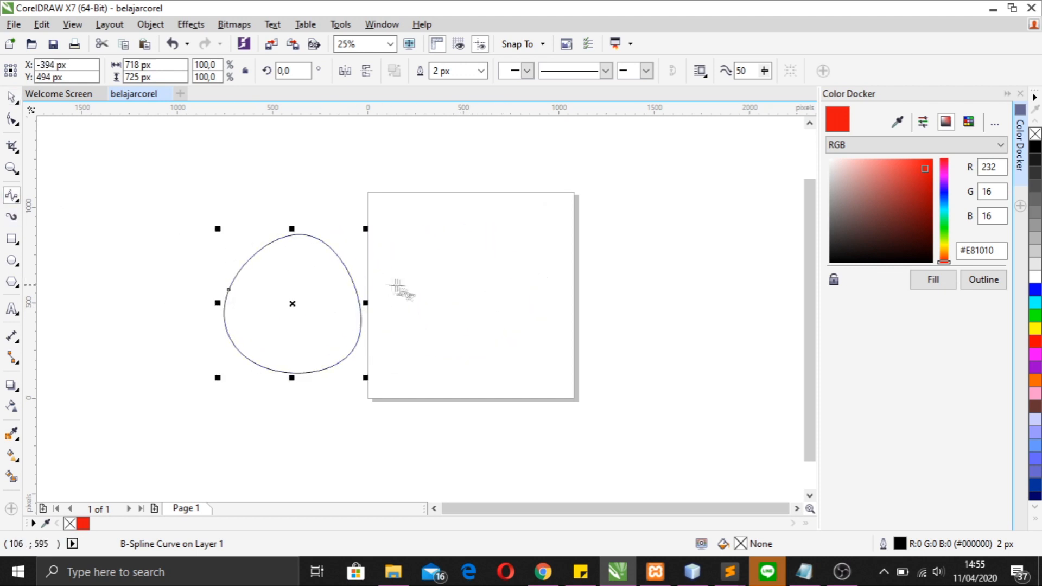
{"action": "left_click", "coordinate": [389, 234]}
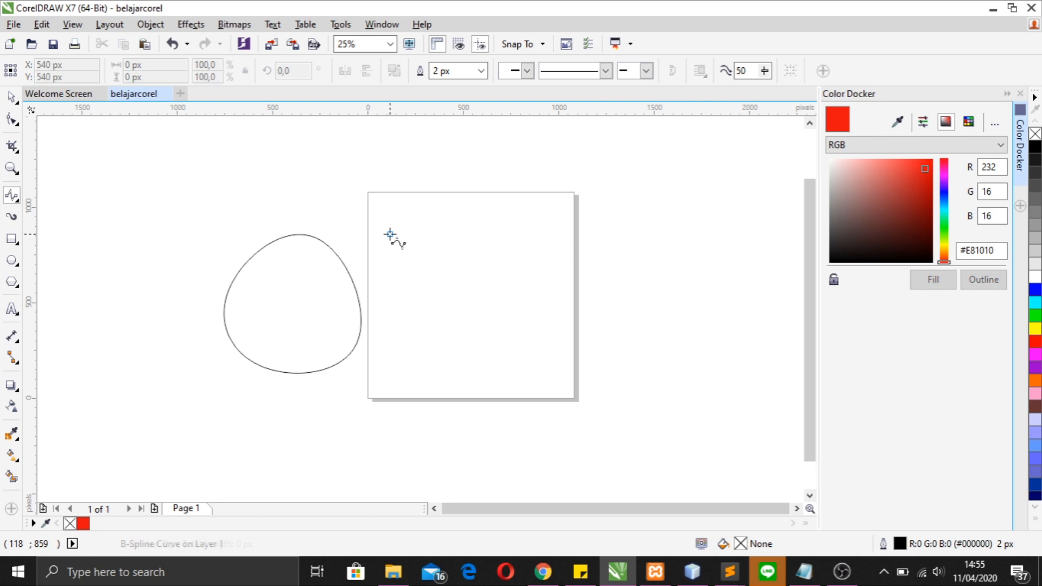
{"action": "left_click", "coordinate": [532, 234]}
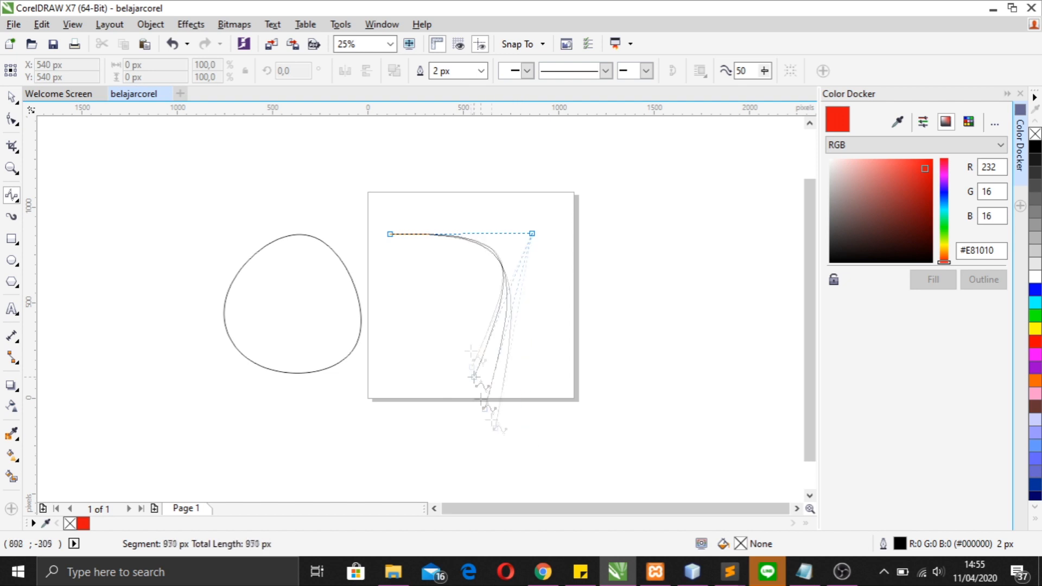
{"action": "left_click", "coordinate": [532, 234]}
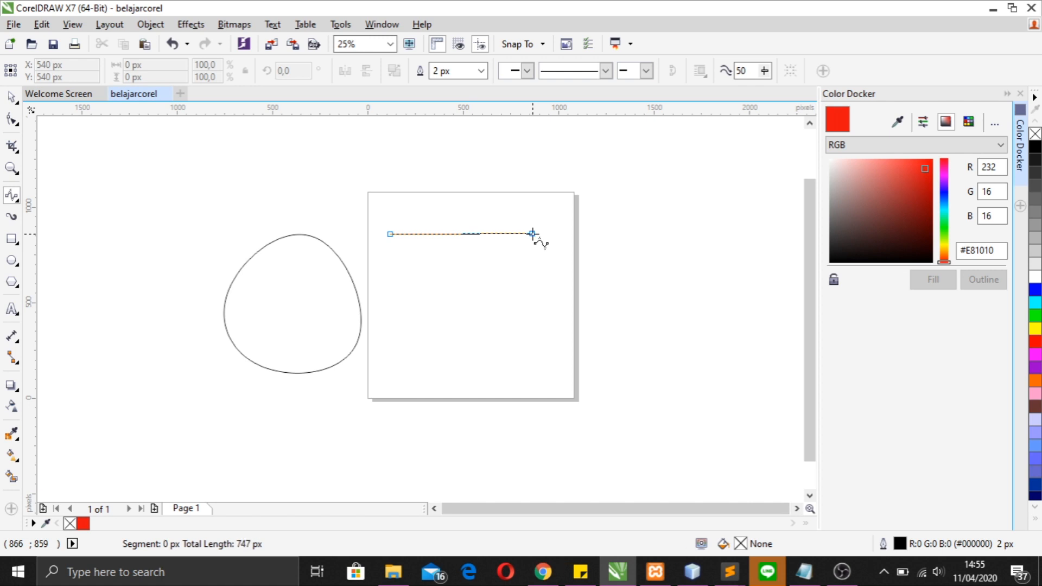
{"action": "left_click", "coordinate": [533, 435]}
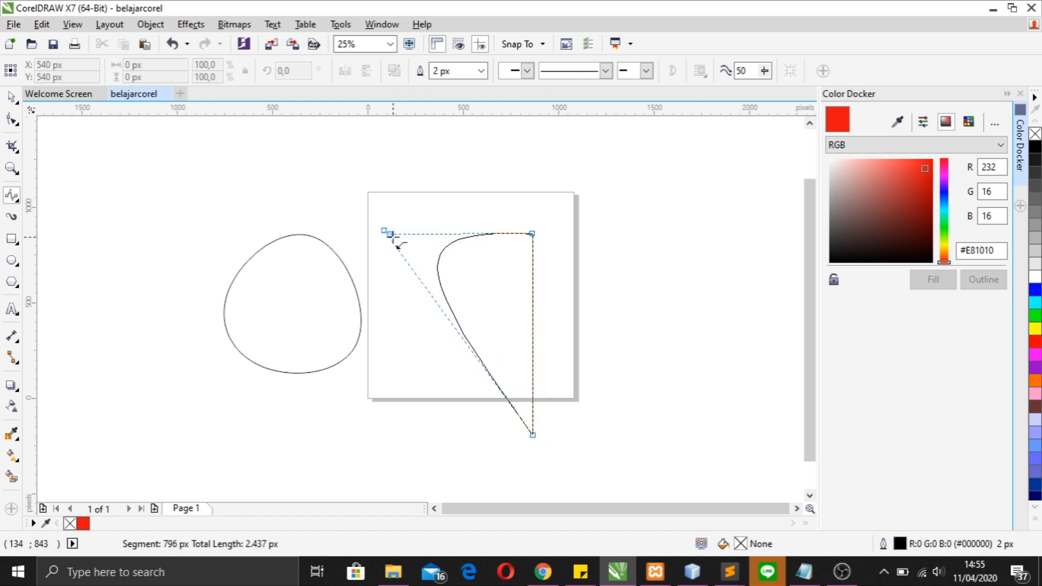
{"action": "left_click", "coordinate": [390, 234]}
Select the triangular B-Spline curve on the page and delete it.
{"action": "left_click", "coordinate": [12, 97]}
{"action": "left_click", "coordinate": [493, 287]}
{"action": "left_click_drag", "start_coordinate": [538, 225], "coordinate": [632, 442]}
{"action": "key", "text": "Delete"}
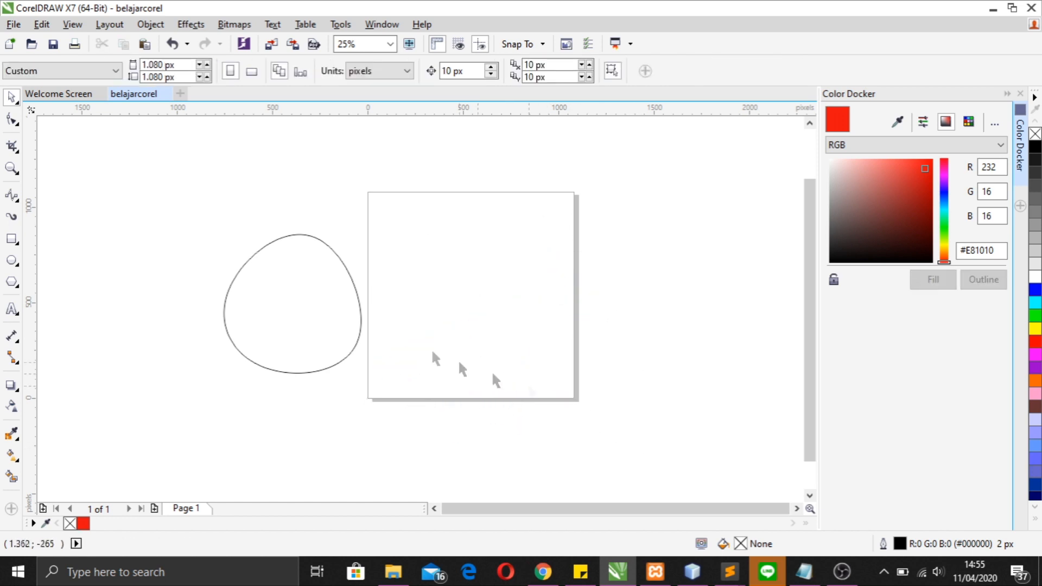
Move the rounded B-Spline shape back onto the page, and delete it.
{"action": "left_click", "coordinate": [288, 302]}
{"action": "left_click_drag", "start_coordinate": [288, 302], "coordinate": [471, 286]}
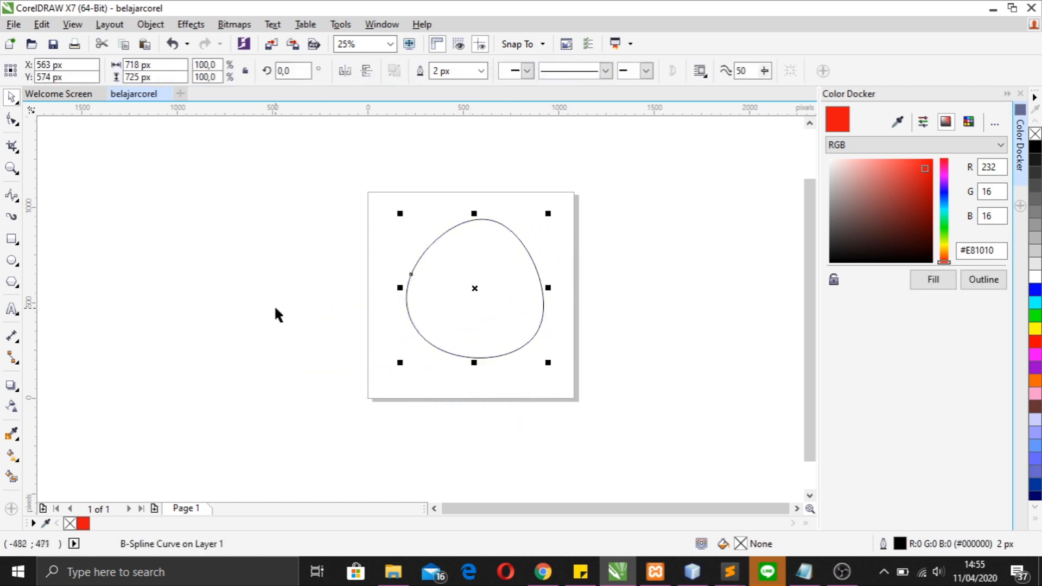
{"action": "key", "text": "Delete"}
{"action": "left_click", "coordinate": [15, 196]}
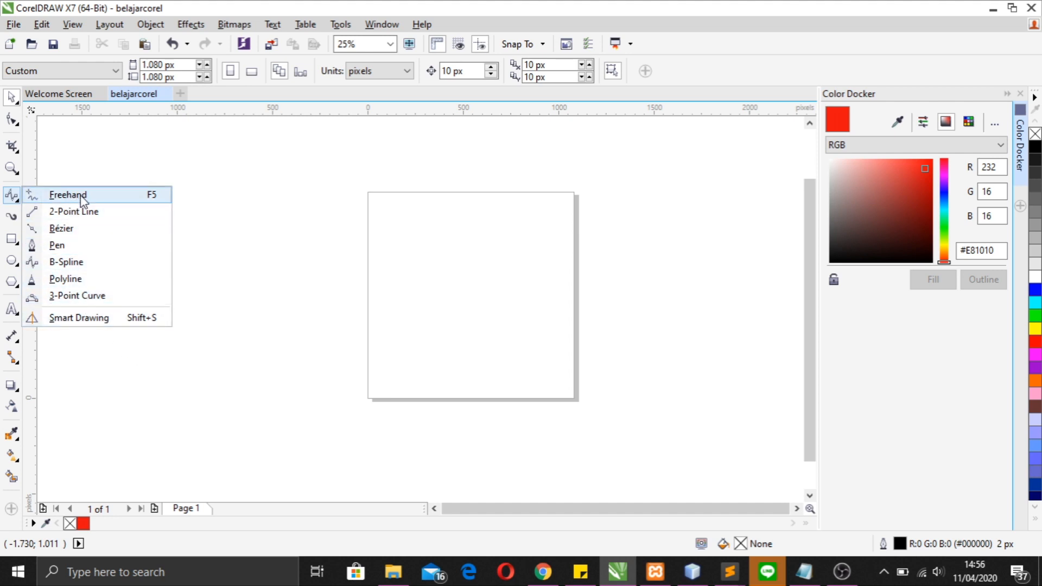
{"action": "left_click", "coordinate": [11, 195]}
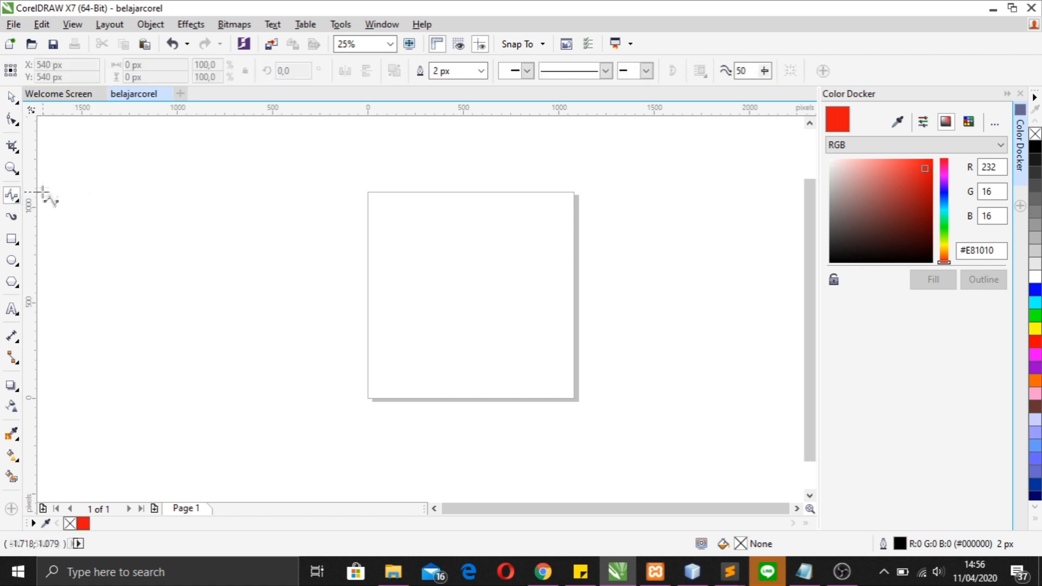
{"action": "left_click", "coordinate": [12, 101]}
{"action": "left_click", "coordinate": [12, 198]}
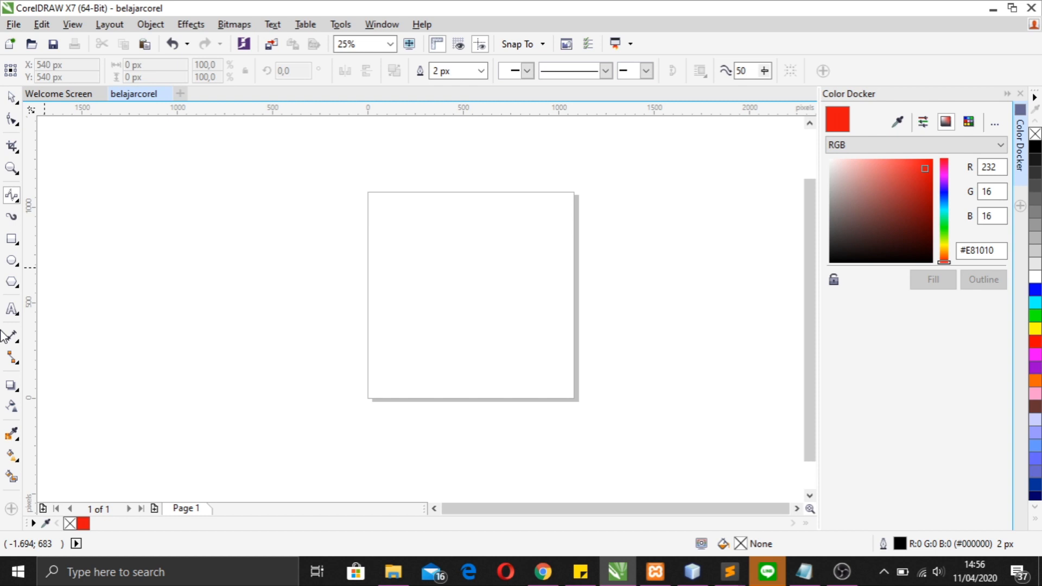
{"action": "key", "text": "space"}
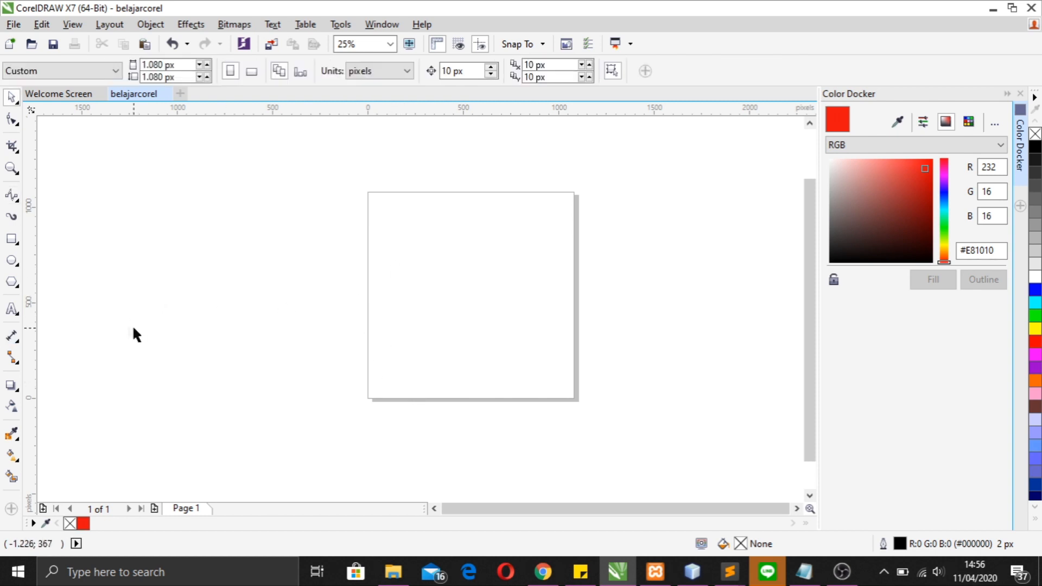
Draw a rectangle in the upper part of the page and an ellipse about 1072 by 868 px left of the page.
{"action": "left_click", "coordinate": [11, 238]}
{"action": "left_click_drag", "start_coordinate": [381, 199], "coordinate": [526, 328]}
{"action": "left_click", "coordinate": [12, 261]}
{"action": "left_click_drag", "start_coordinate": [154, 213], "coordinate": [360, 379]}
{"action": "key", "text": "space"}
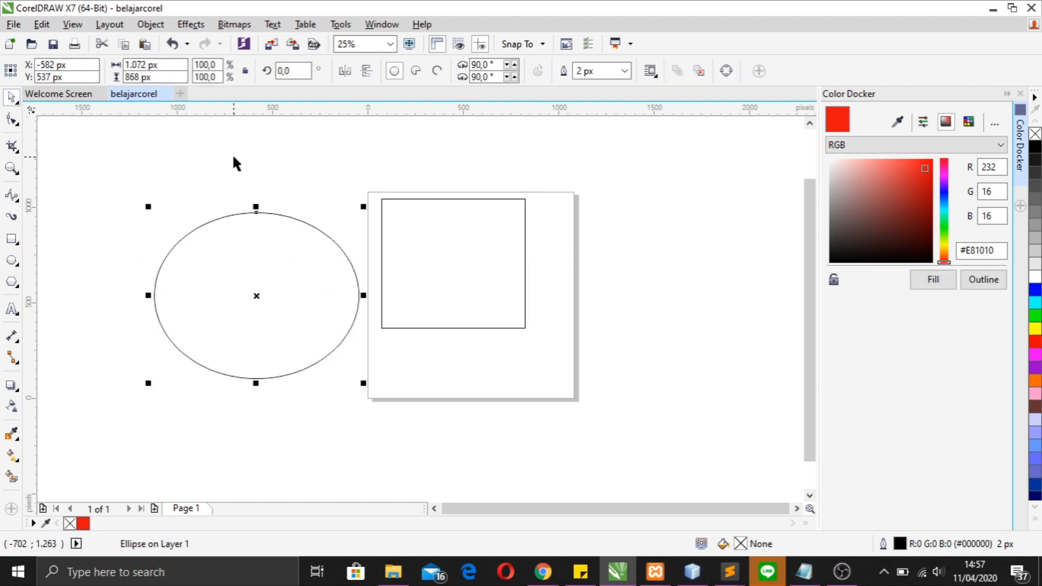
Delete the ellipse and the rectangle.
{"action": "key", "text": "Delete"}
{"action": "left_click", "coordinate": [512, 235]}
{"action": "key", "text": "Delete"}
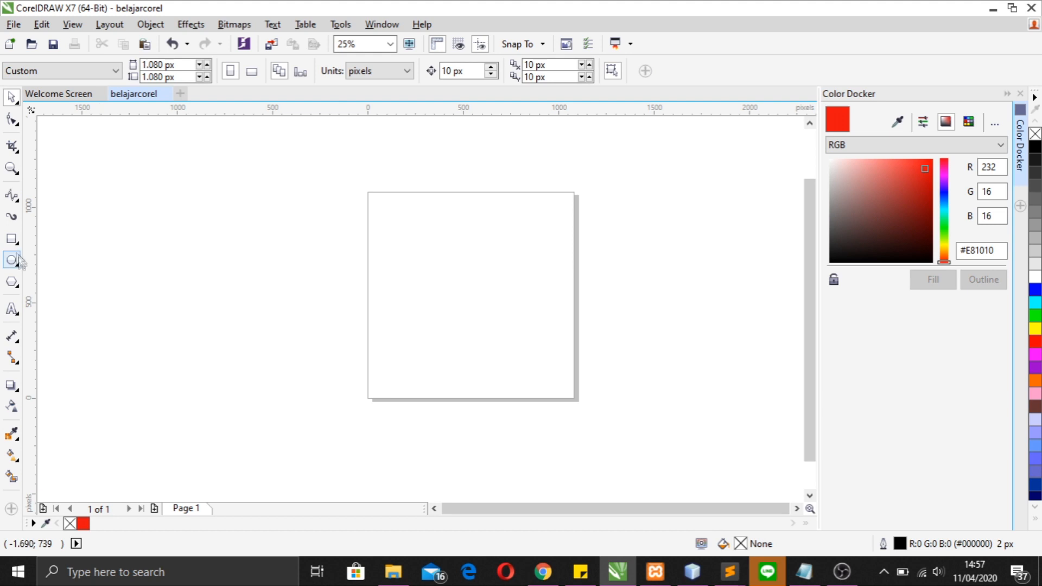
Draw a rectangle about 604 by 652 px on the page and delete it.
{"action": "left_click", "coordinate": [11, 238]}
{"action": "left_click_drag", "start_coordinate": [383, 217], "coordinate": [498, 342]}
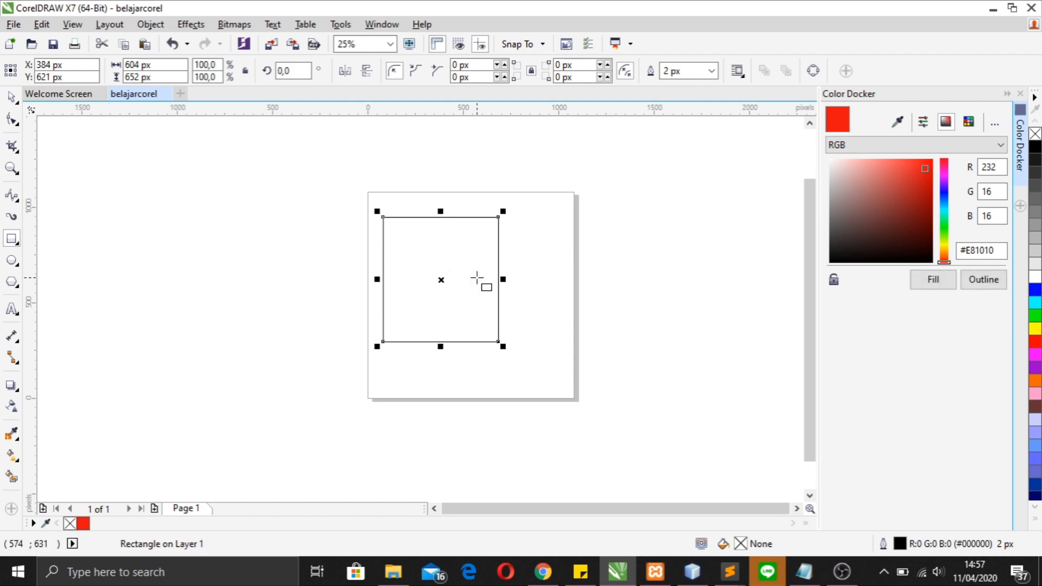
{"action": "key", "text": "Delete"}
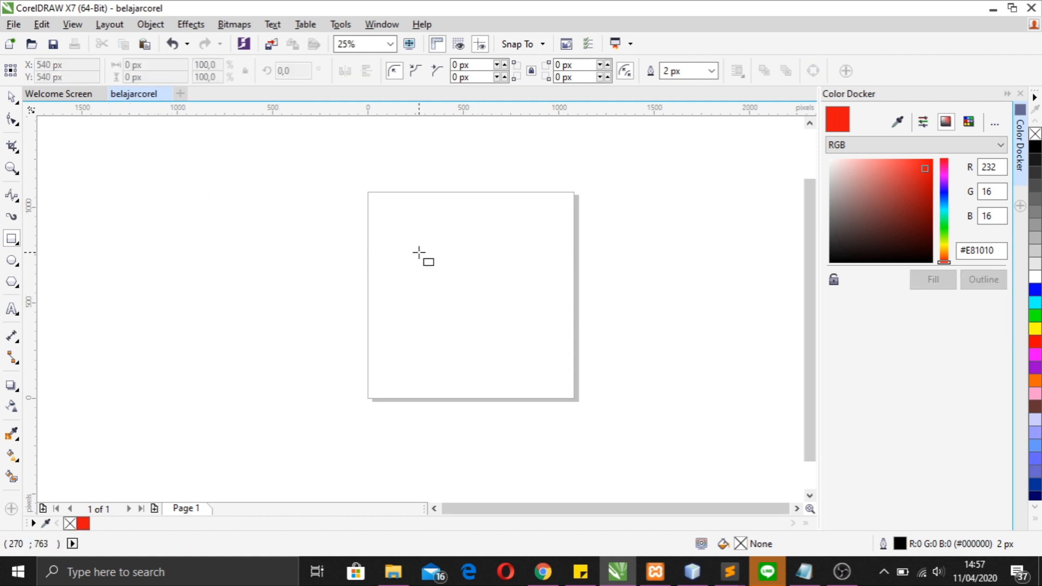
Draw a square about 788 px wide on the page and a circle about 472 px in diameter inside it.
{"action": "left_click_drag", "start_coordinate": [387, 216], "coordinate": [498, 362]}
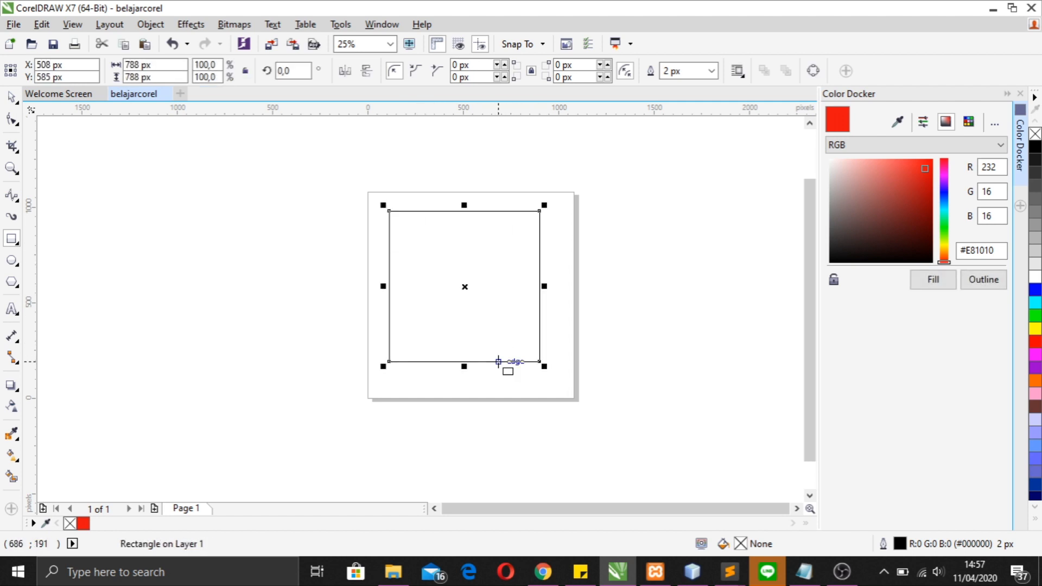
{"action": "left_click", "coordinate": [14, 264]}
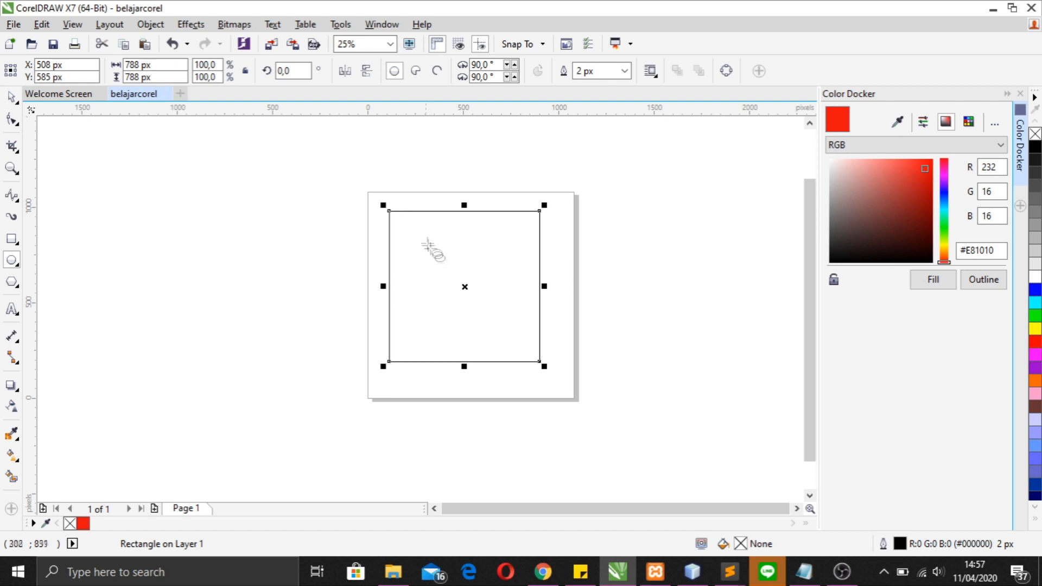
{"action": "left_click_drag", "start_coordinate": [414, 234], "coordinate": [500, 333]}
{"action": "key", "text": "space"}
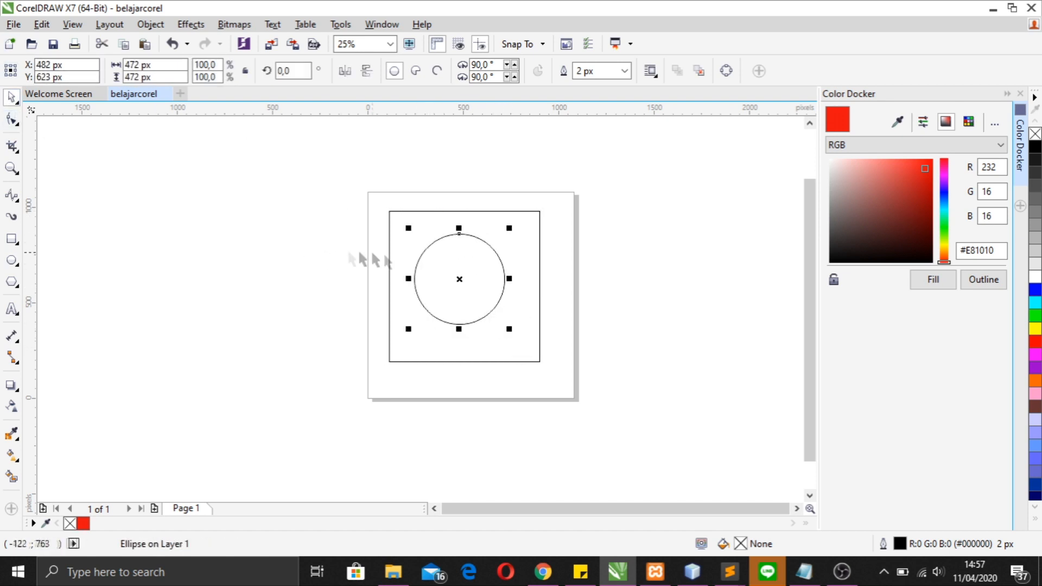
Move the circle off the page to the left and delete both the circle and the square.
{"action": "left_click_drag", "start_coordinate": [470, 288], "coordinate": [311, 310]}
{"action": "key", "text": "Delete"}
{"action": "left_click", "coordinate": [405, 315]}
{"action": "key", "text": "Delete"}
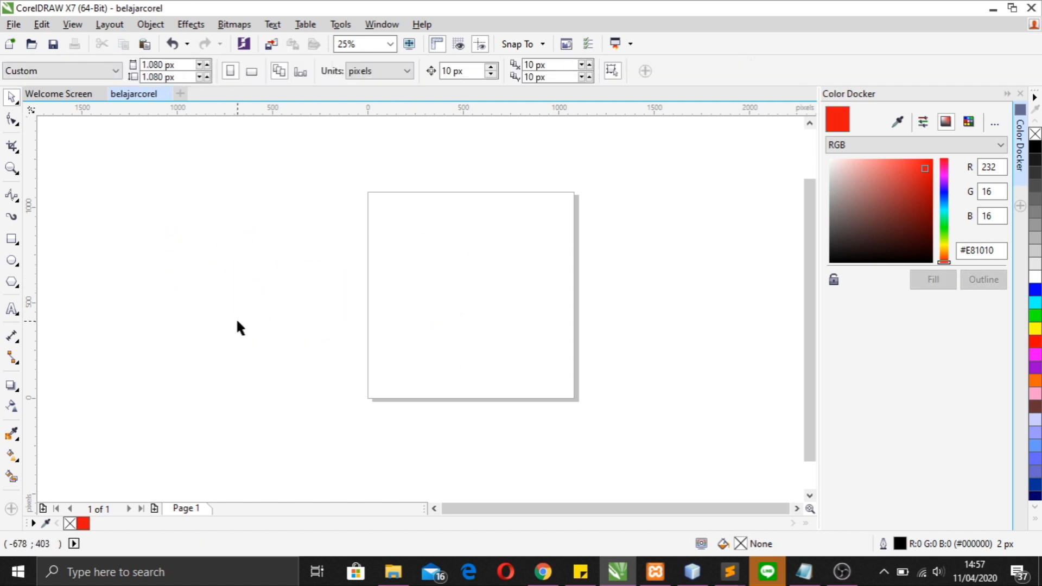
Add two-line artistic text "BELAJAR COREL DRAW" and "SEKOLAH DESAIN 2020" near the page's upper edge in Insaniburger with Cheese.
{"action": "left_click", "coordinate": [13, 314]}
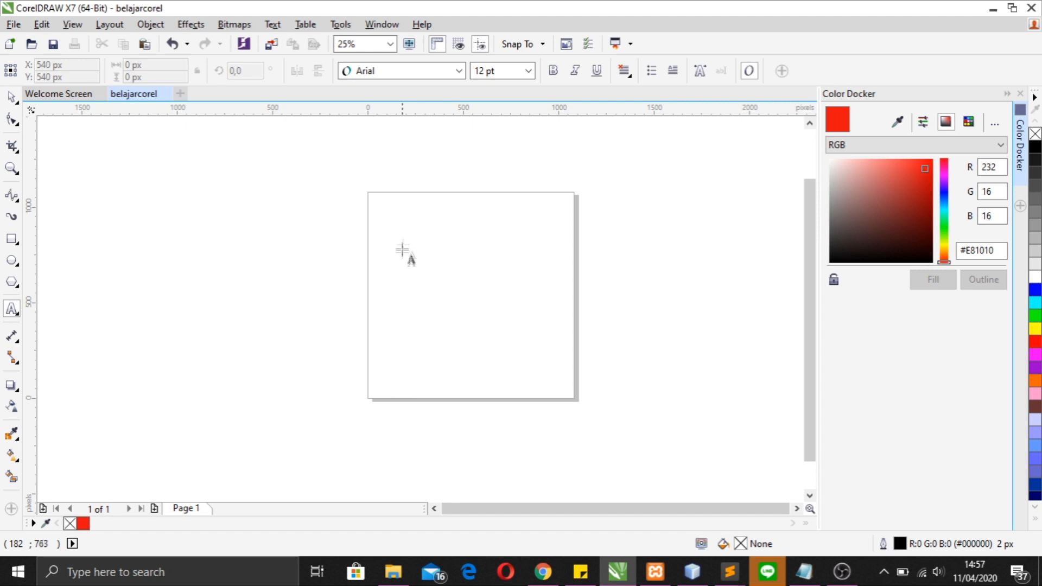
{"action": "left_click", "coordinate": [392, 227]}
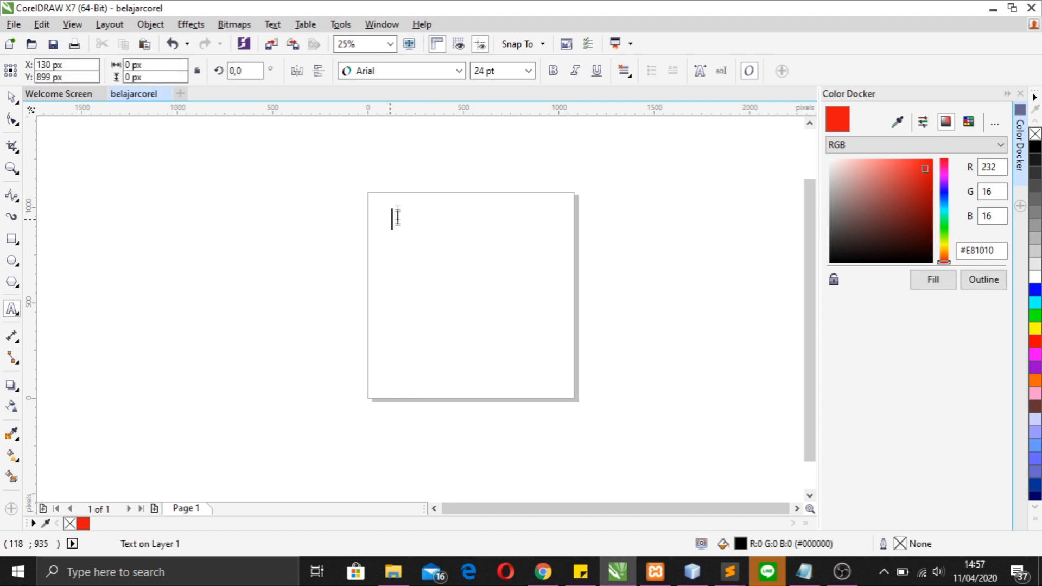
{"action": "left_click", "coordinate": [459, 71]}
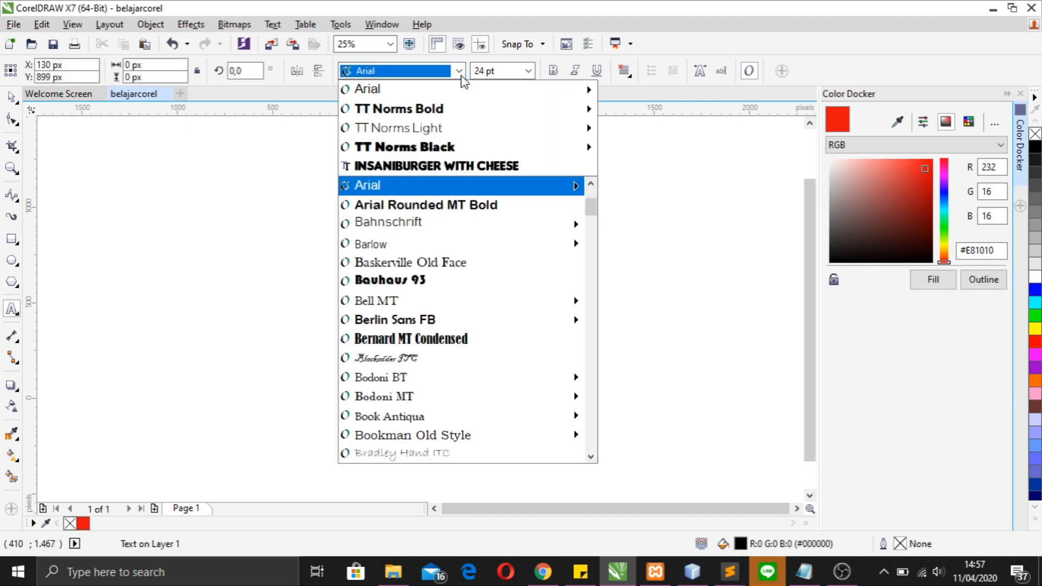
{"action": "left_click", "coordinate": [442, 166]}
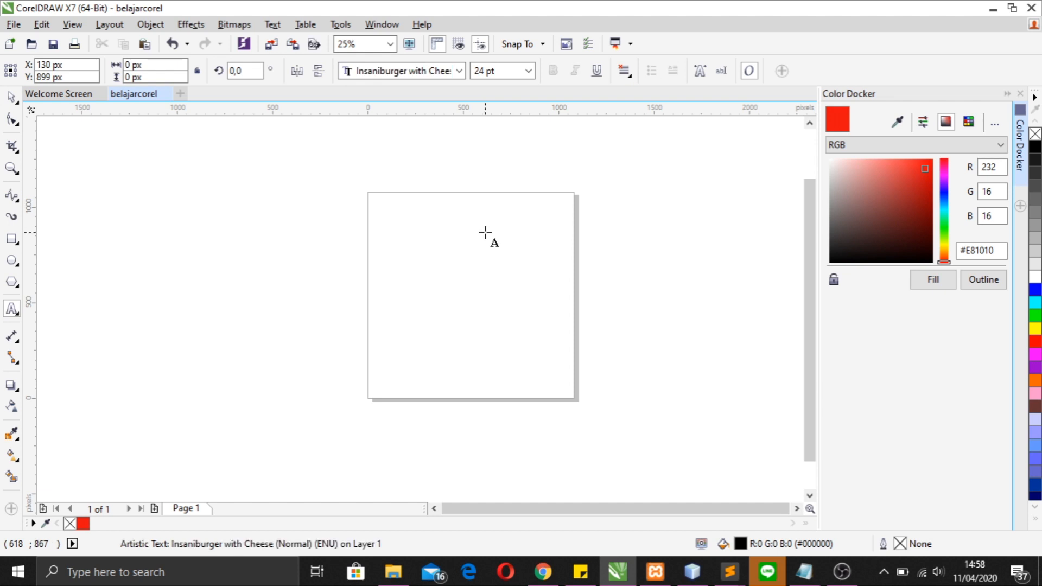
{"action": "type", "text": "BELAJAR COREL DRAW"}
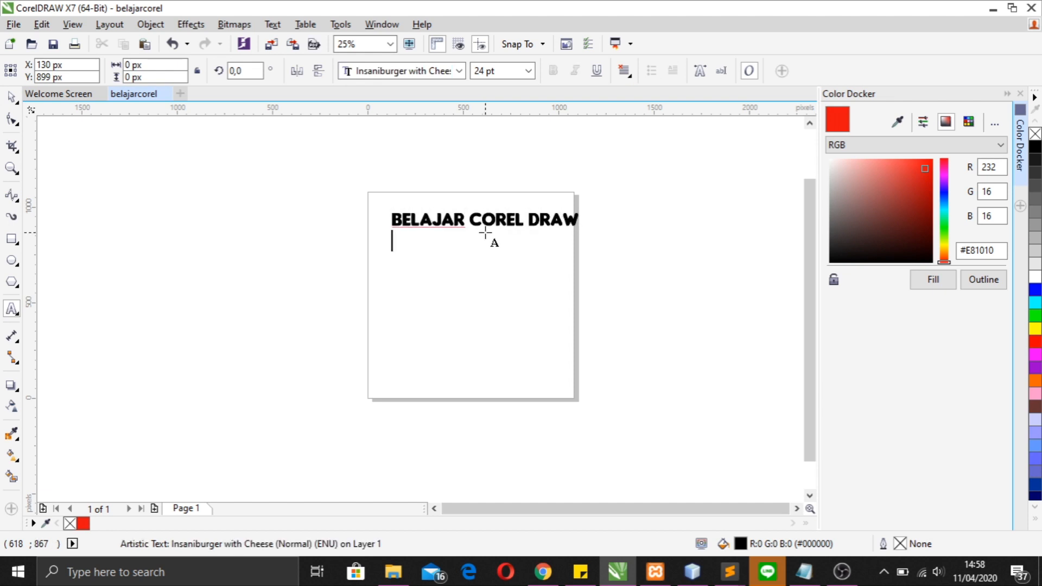
{"action": "type", "text": " SEKOLA"}
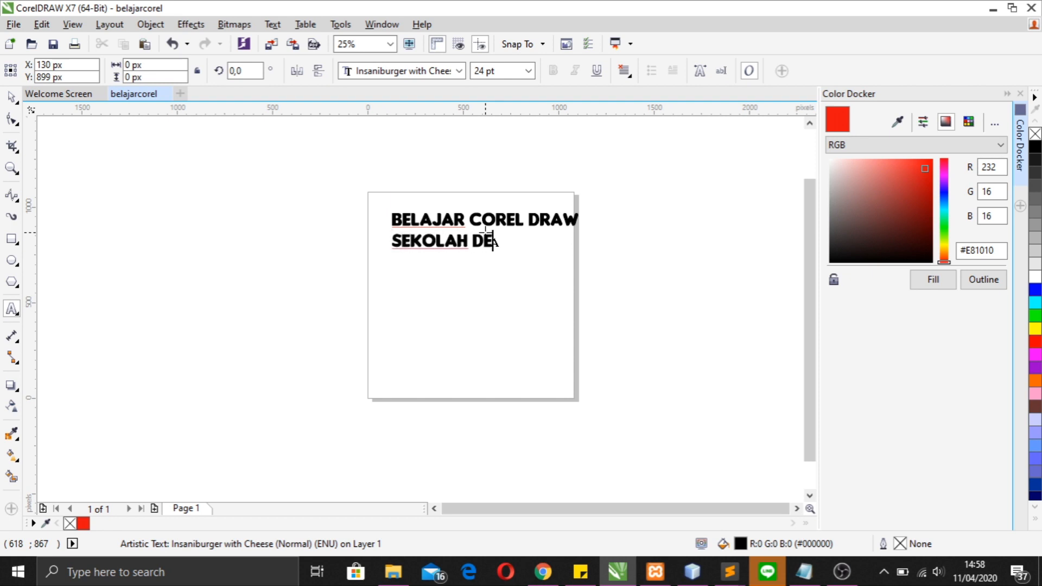
{"action": "type", "text": "H DESAIN 2020"}
{"action": "key", "text": "ctrl+space"}
Move the text down to the middle of the page, centred at about X 540, Y 517 px.
{"action": "left_click_drag", "start_coordinate": [537, 228], "coordinate": [522, 297]}
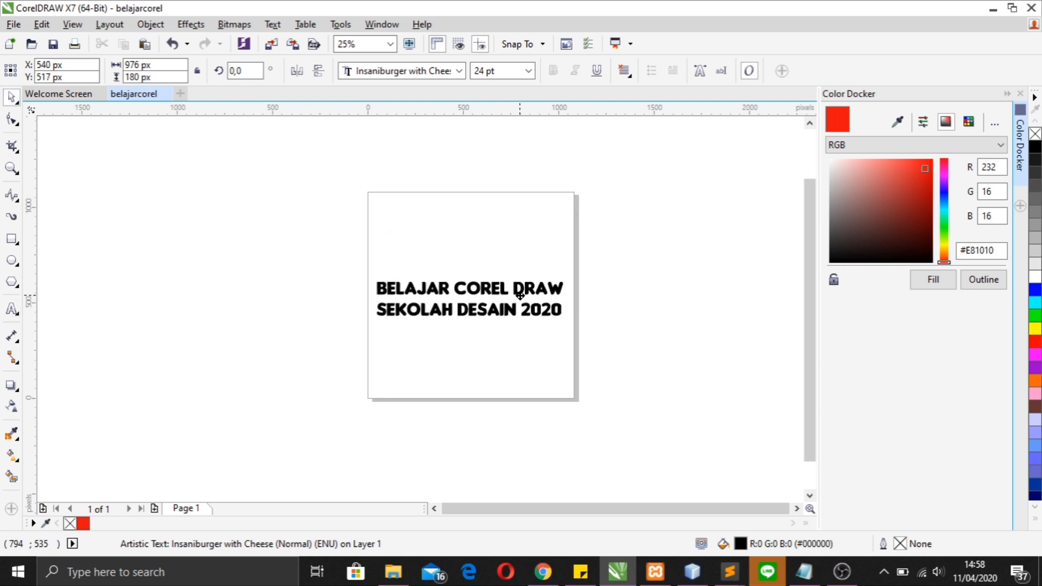
{"action": "left_click", "coordinate": [494, 233]}
{"action": "left_click", "coordinate": [498, 297]}
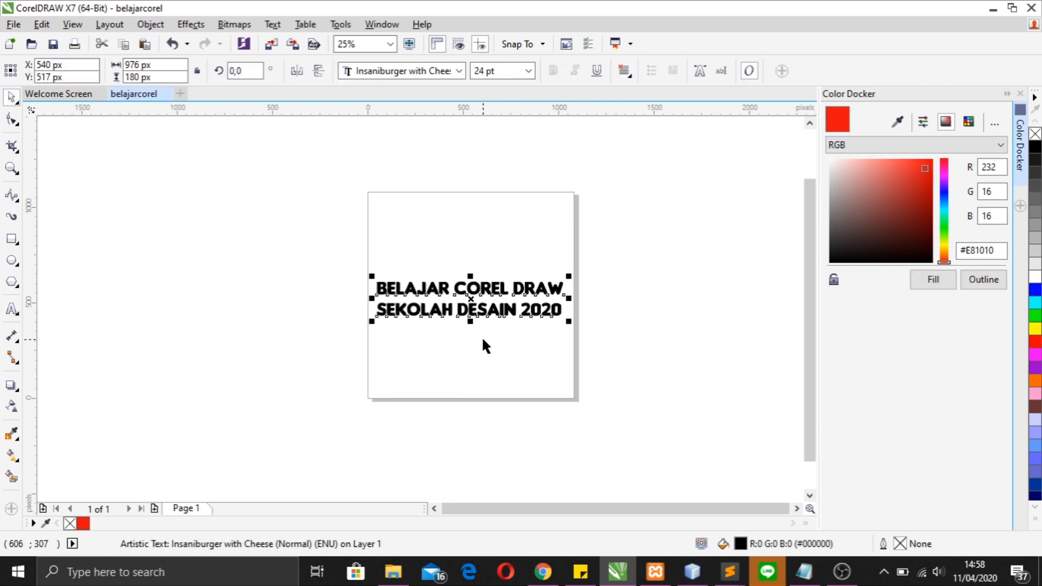
{"action": "left_click", "coordinate": [294, 286]}
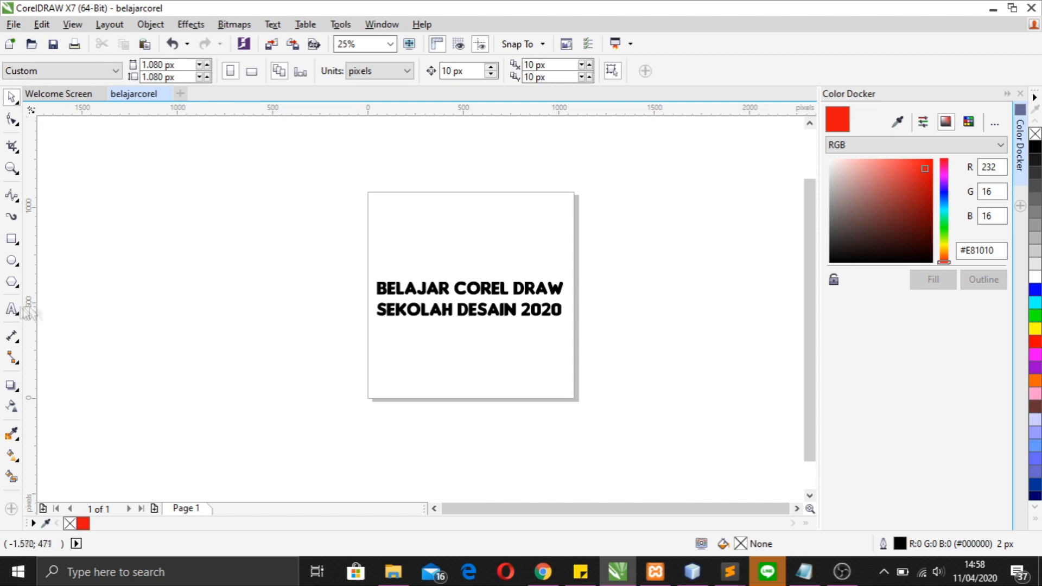
Fill the two-line text with the red color #E81010.
{"action": "left_click", "coordinate": [479, 315]}
{"action": "left_click", "coordinate": [939, 283]}
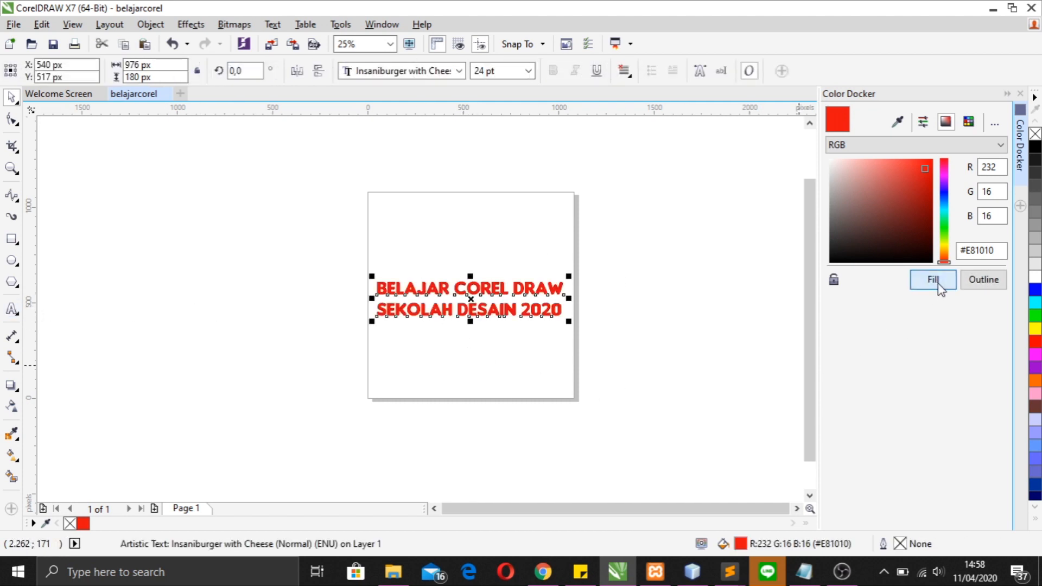
{"action": "left_click", "coordinate": [597, 377]}
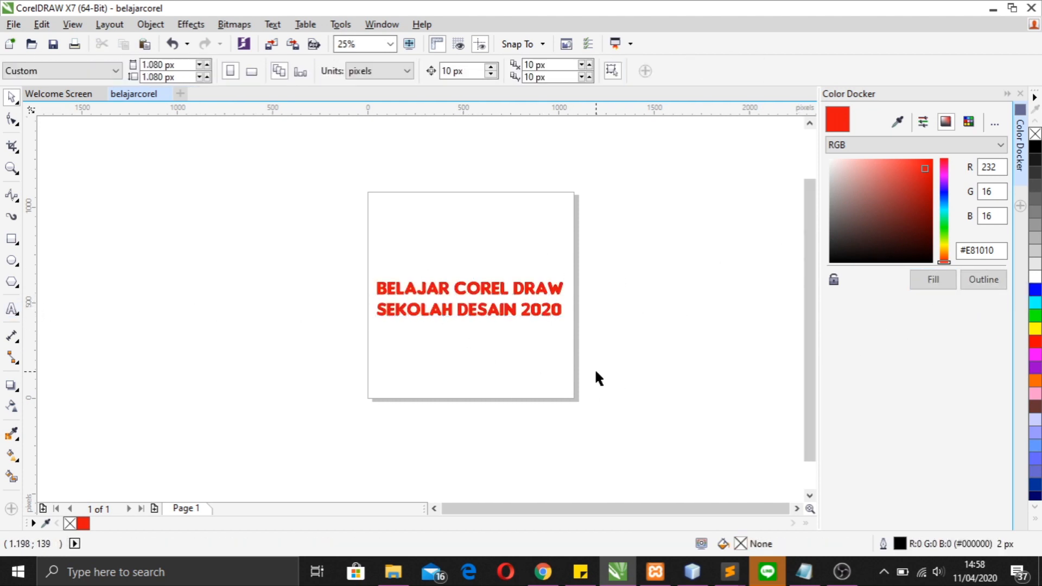
Scale the red text down proportionally about its centre to about 732 by 135 px.
{"action": "left_click", "coordinate": [517, 312]}
{"action": "left_click_drag", "start_coordinate": [569, 322], "coordinate": [545, 316]}
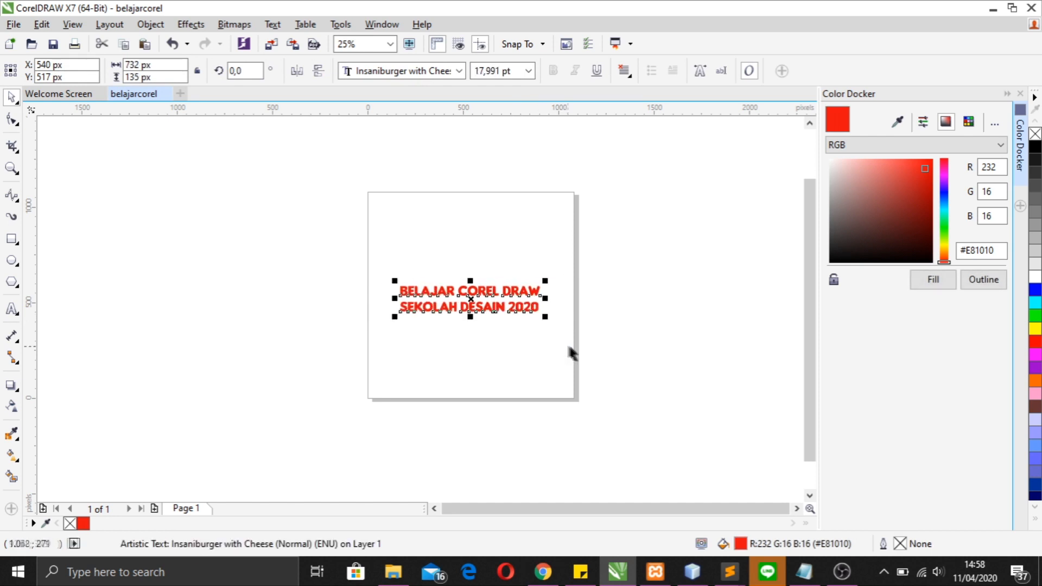
{"action": "left_click", "coordinate": [572, 348]}
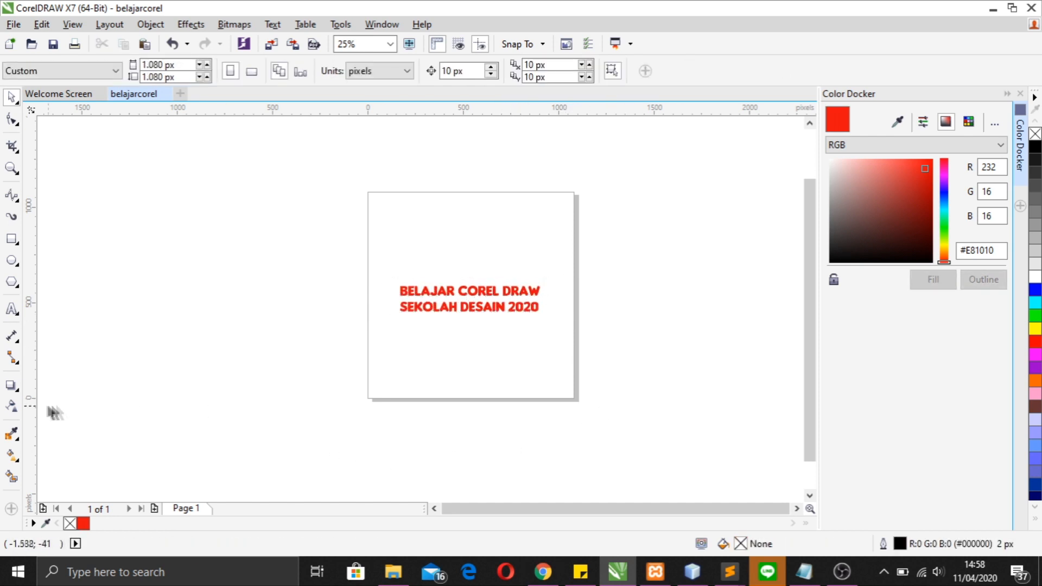
{"action": "left_click", "coordinate": [451, 294]}
{"action": "left_click", "coordinate": [441, 339]}
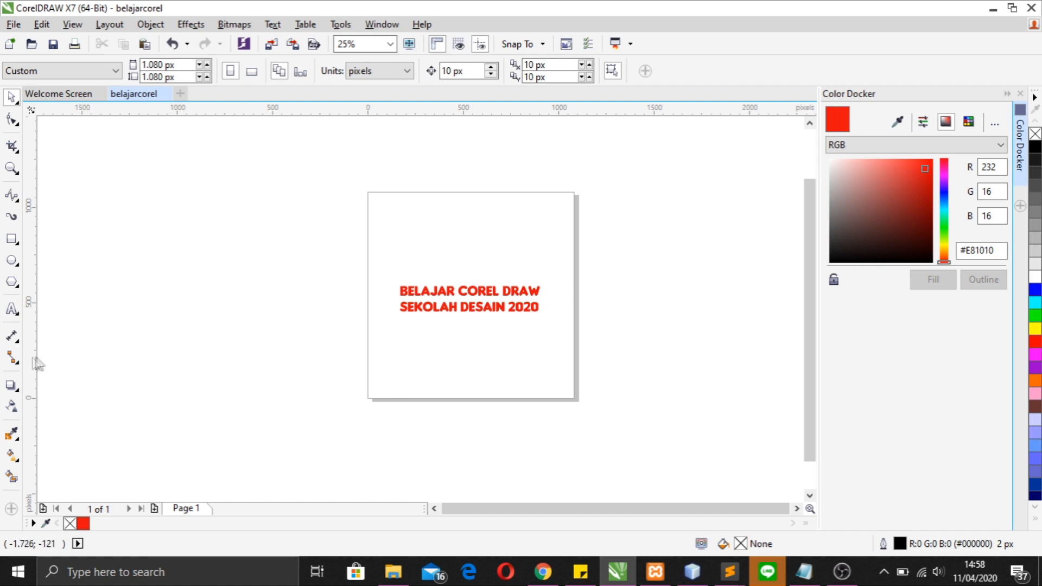
Apply a uniform transparency of 0 to the red text and select the text with the Pick tool.
{"action": "left_click", "coordinate": [17, 314]}
{"action": "left_click", "coordinate": [24, 402]}
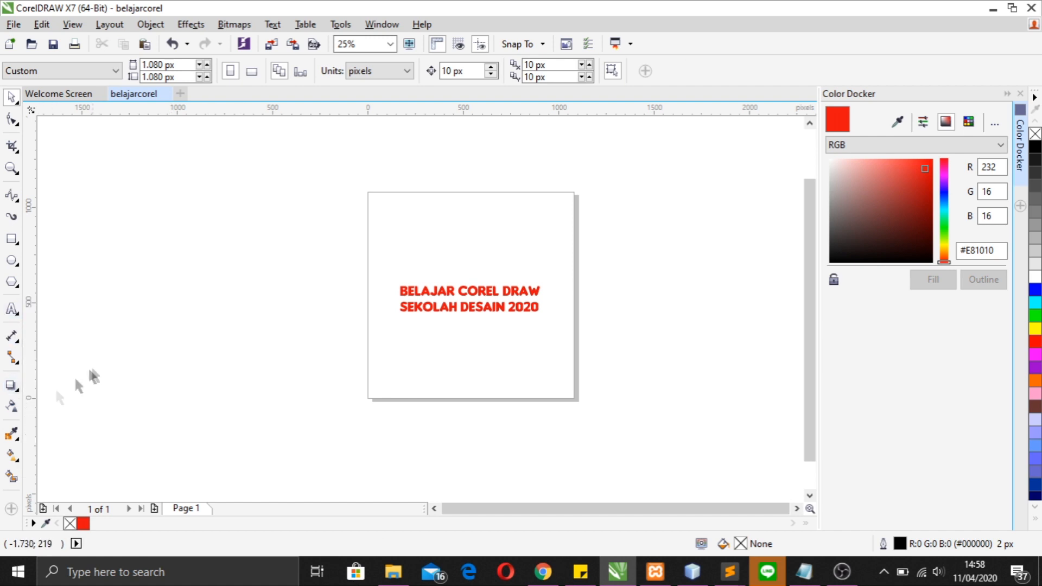
{"action": "left_click", "coordinate": [10, 409]}
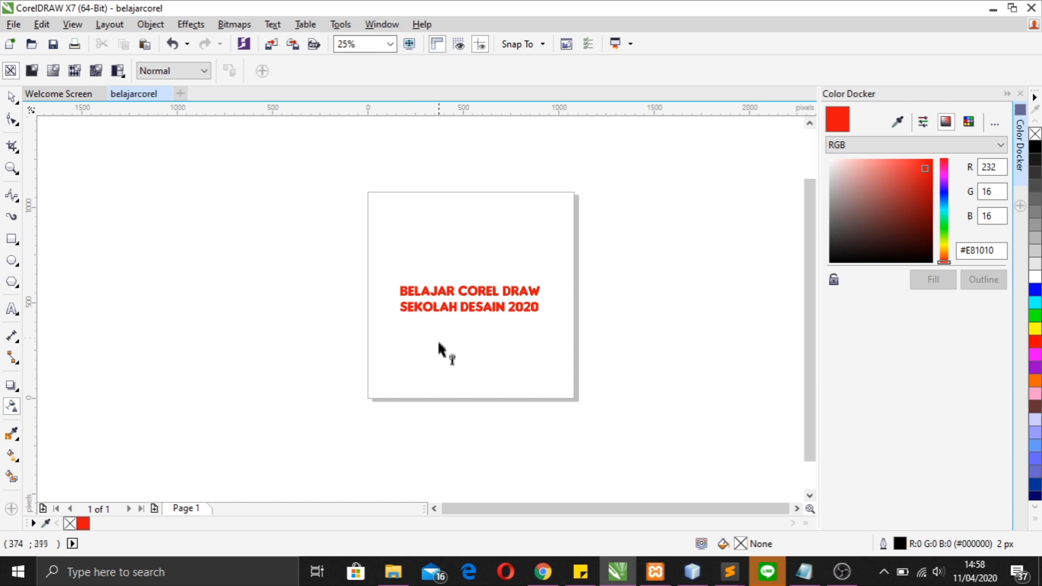
{"action": "left_click", "coordinate": [416, 309]}
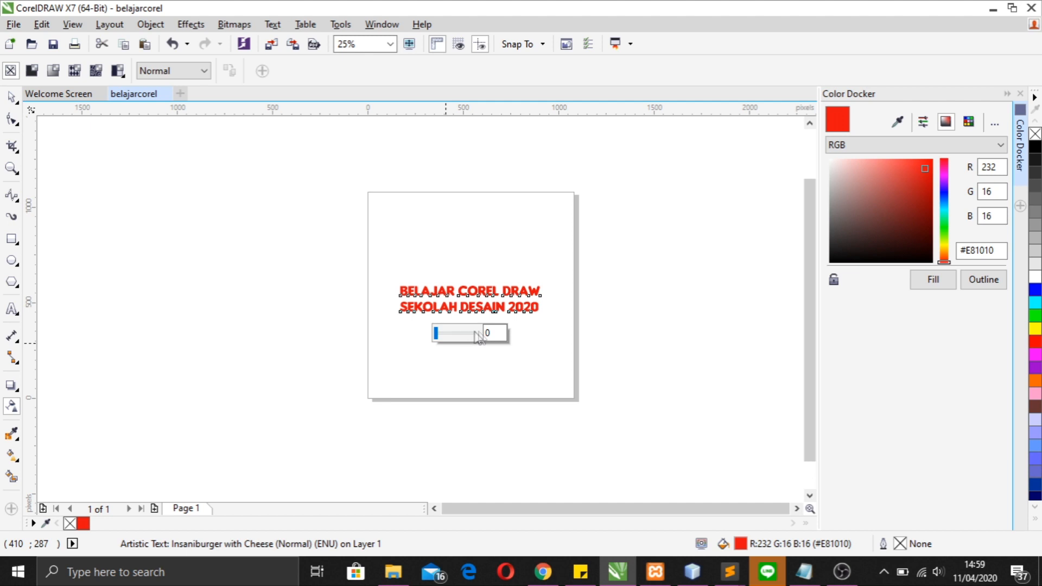
{"action": "left_click_drag", "start_coordinate": [436, 335], "coordinate": [400, 321]}
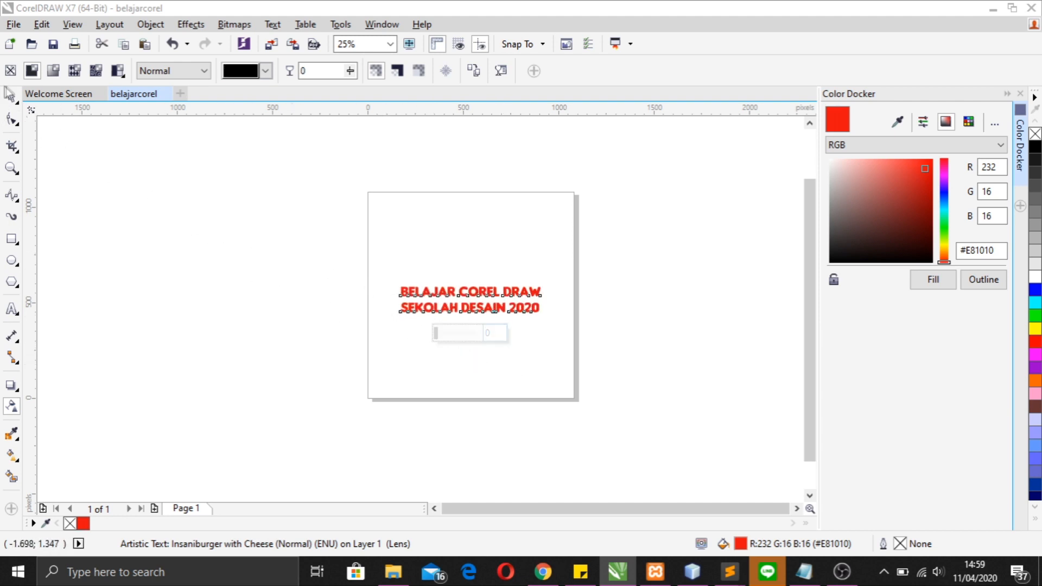
{"action": "left_click", "coordinate": [11, 98]}
{"action": "left_click_drag", "start_coordinate": [356, 233], "coordinate": [645, 379]}
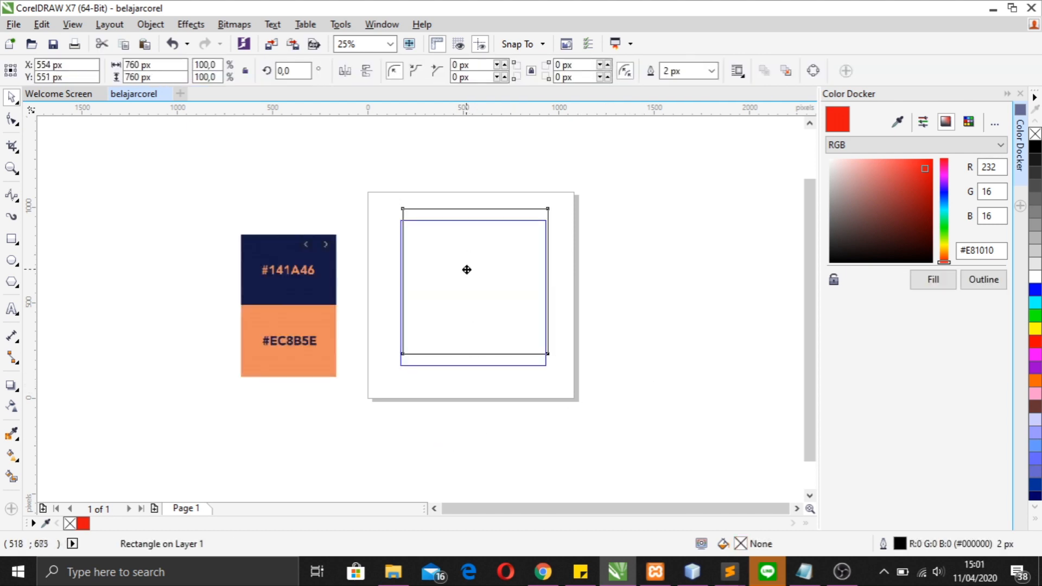
Move the outlined square slightly down on the page, centred at about X 554, Y 531 px.
{"action": "left_click_drag", "start_coordinate": [467, 270], "coordinate": [468, 274]}
{"action": "left_click", "coordinate": [678, 312]}
{"action": "left_click", "coordinate": [477, 313]}
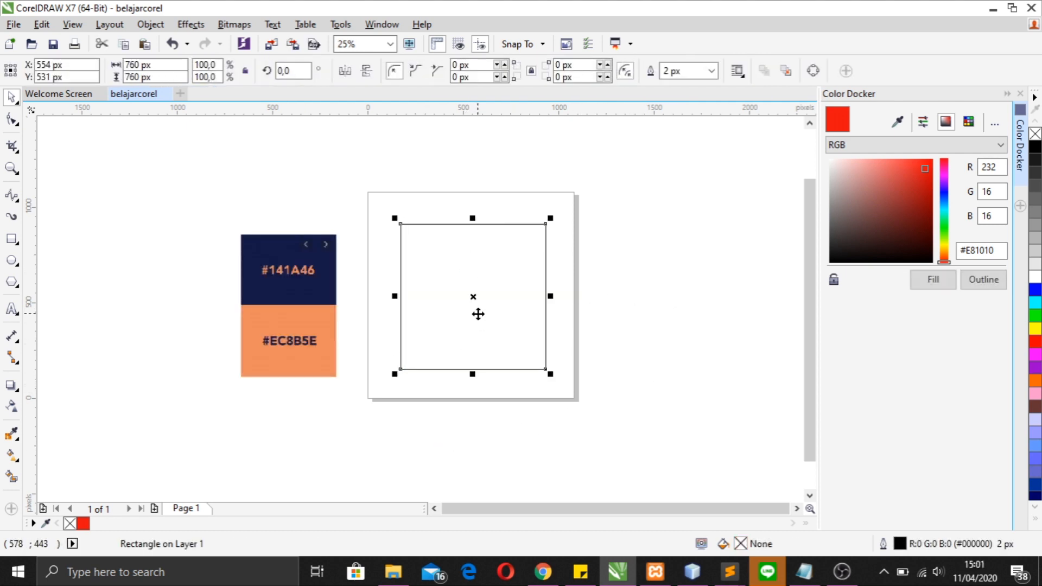
{"action": "left_click", "coordinate": [654, 294]}
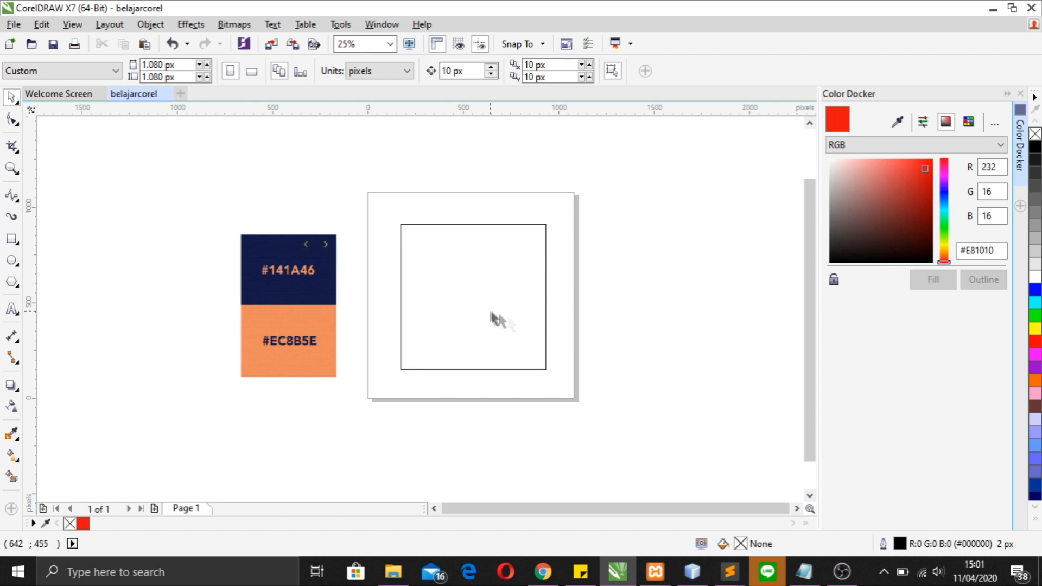
Sample the navy color from the #141A46 swatch and fill the outlined square with it.
{"action": "left_click", "coordinate": [899, 122]}
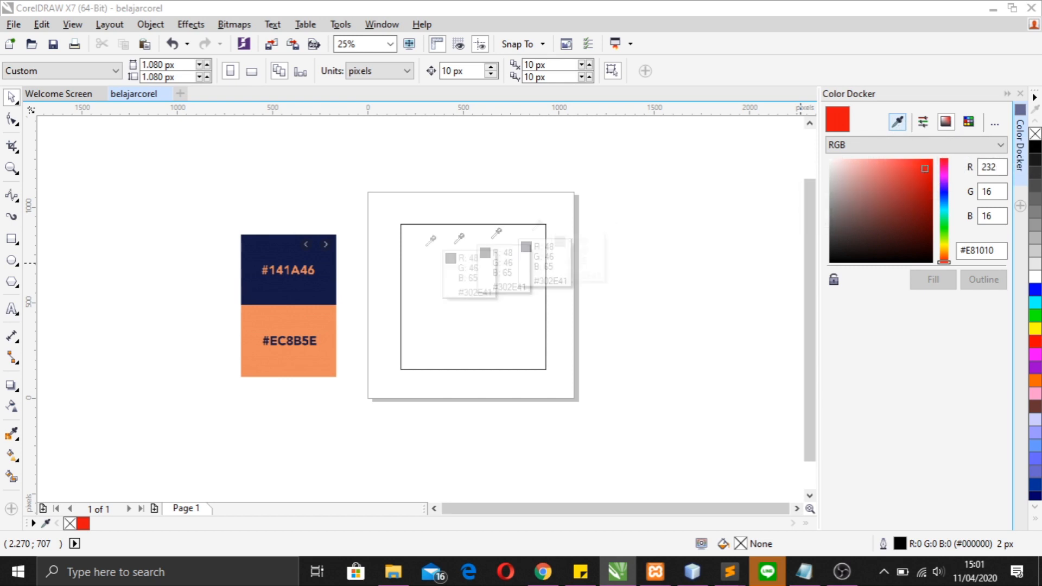
{"action": "left_click", "coordinate": [328, 281]}
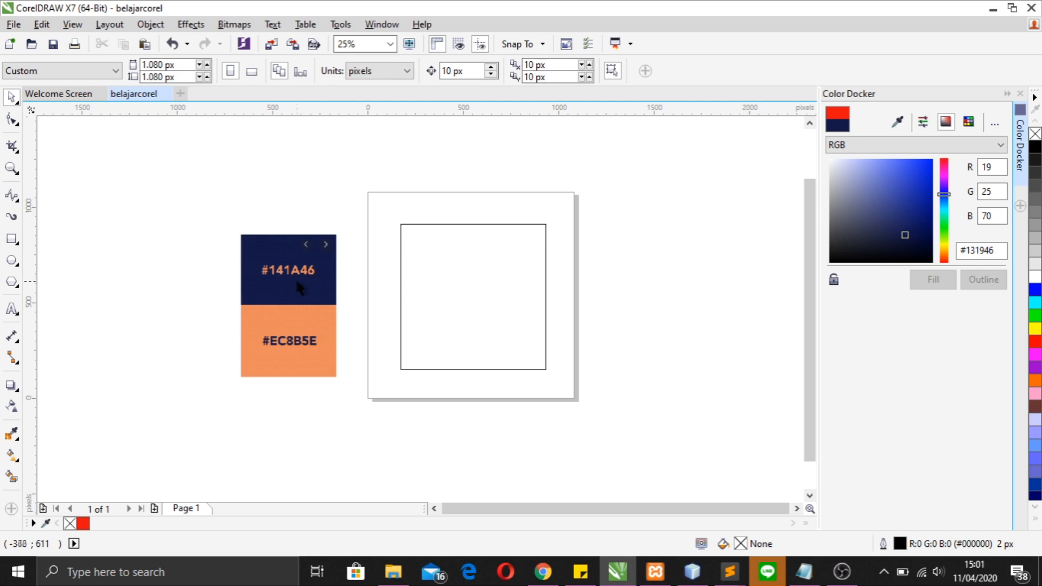
{"action": "left_click", "coordinate": [458, 260]}
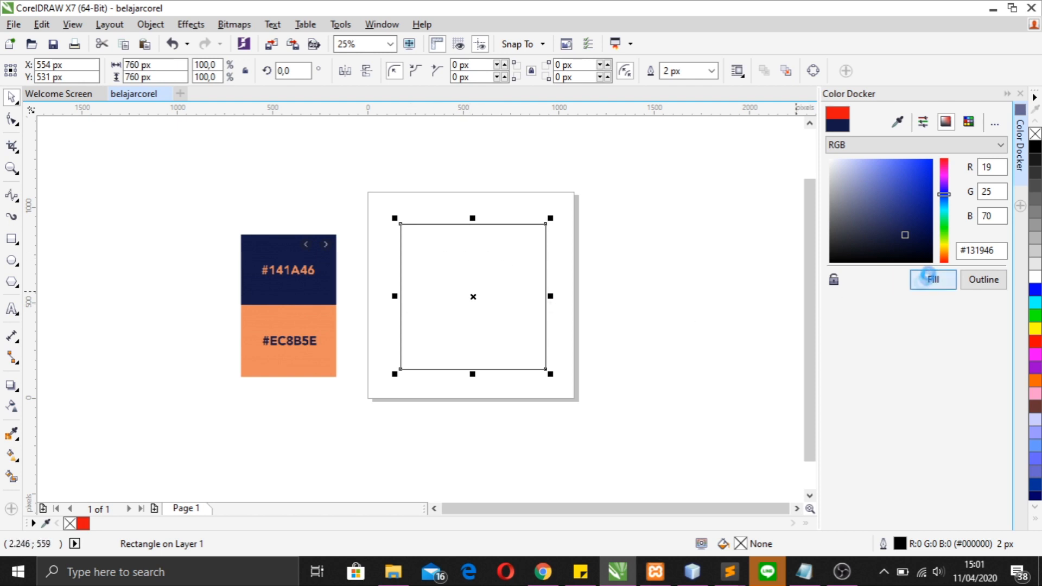
{"action": "left_click", "coordinate": [933, 279]}
{"action": "left_click", "coordinate": [583, 320]}
{"action": "left_click", "coordinate": [522, 320]}
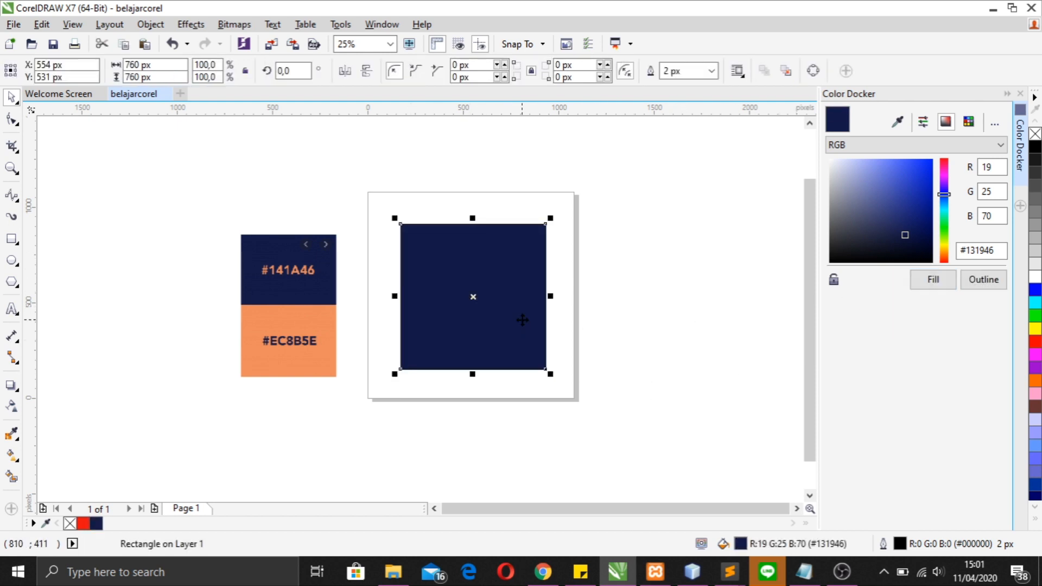
Remove the outline from the navy square, keeping its #131946 fill.
{"action": "left_click", "coordinate": [400, 203]}
{"action": "left_click", "coordinate": [411, 229]}
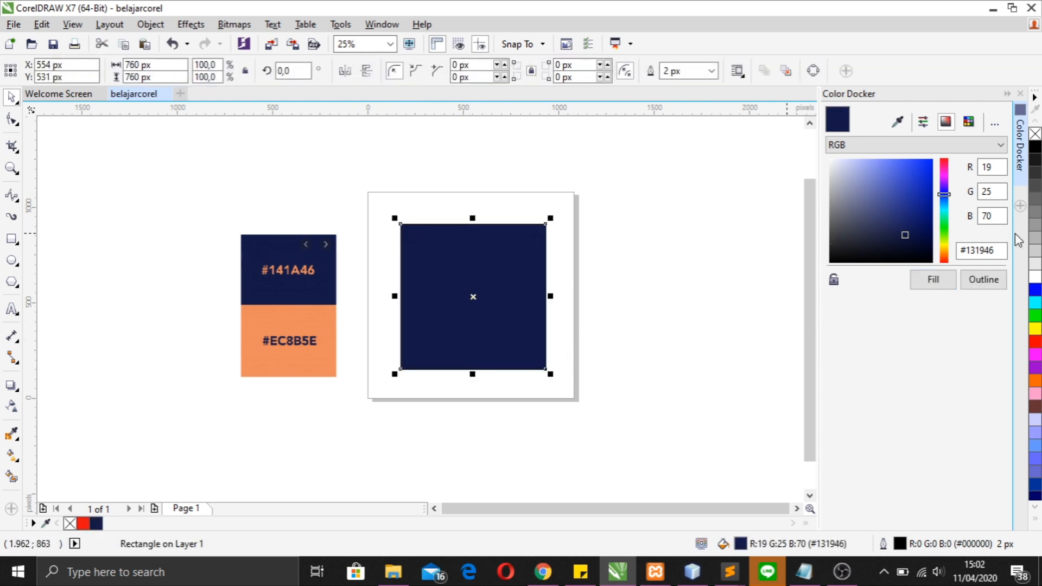
{"action": "left_click", "coordinate": [1035, 134]}
{"action": "left_click", "coordinate": [929, 287]}
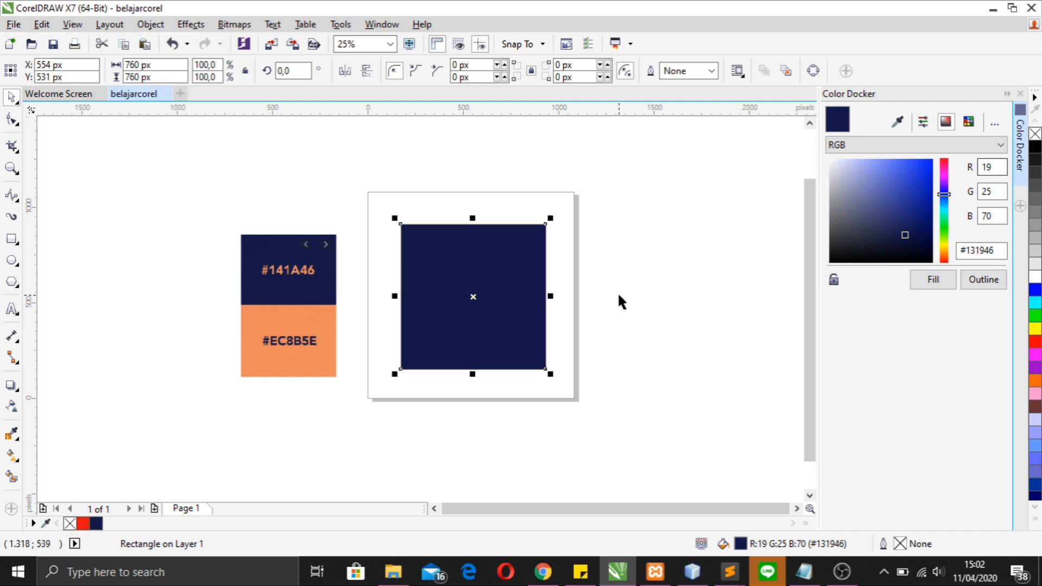
Move the navy square slightly up and to the right, centred at about X 567, Y 542 px, and keep it selected.
{"action": "left_click", "coordinate": [564, 247]}
{"action": "left_click_drag", "start_coordinate": [486, 330], "coordinate": [530, 310]}
{"action": "left_click", "coordinate": [577, 313]}
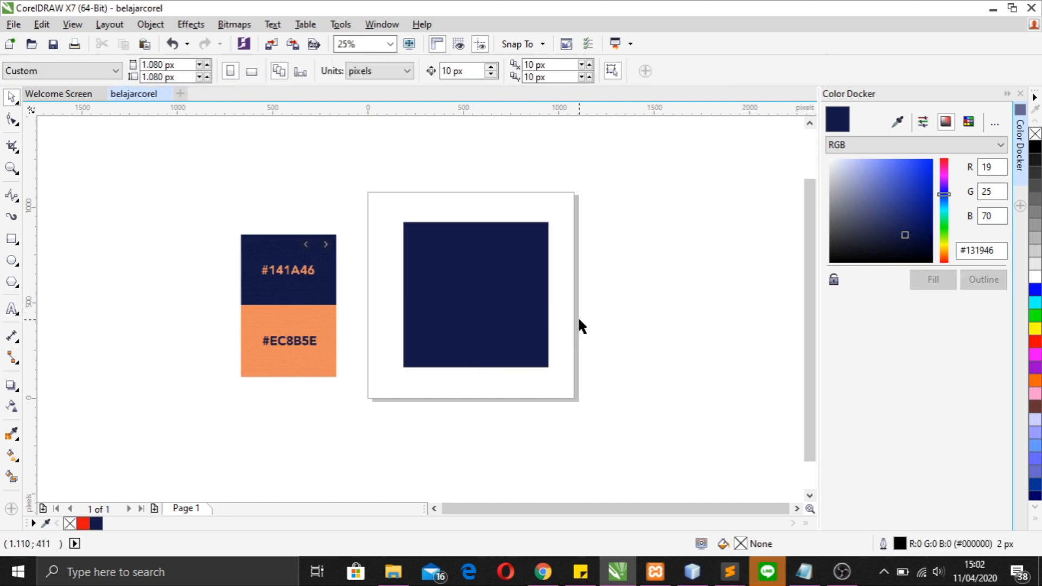
{"action": "left_click", "coordinate": [495, 322]}
{"action": "left_click", "coordinate": [591, 313]}
{"action": "left_click", "coordinate": [497, 319]}
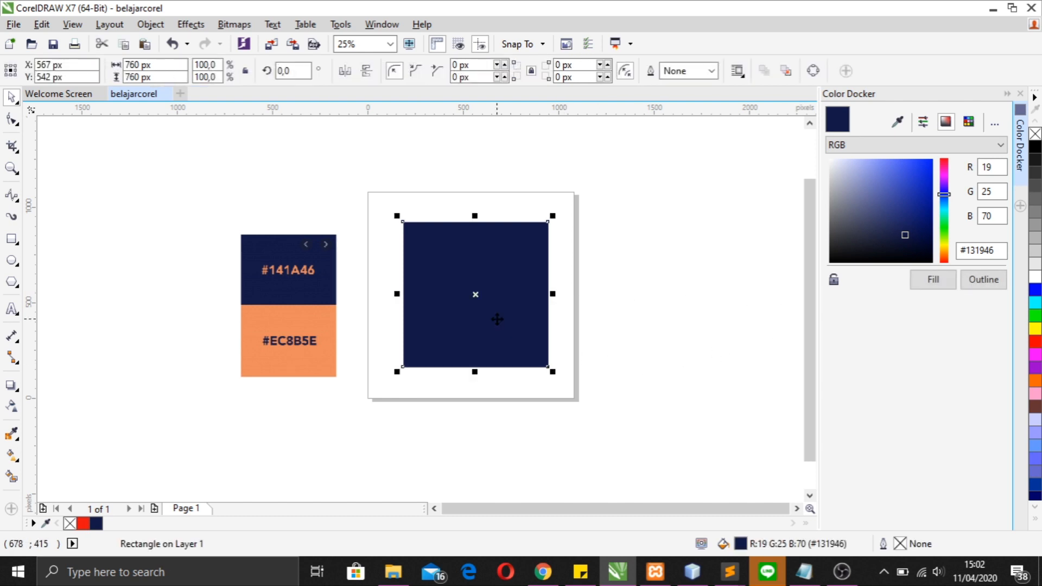
Move the navy square to about X 540, Y 550 px on the page and keep it selected.
{"action": "left_click", "coordinate": [672, 379]}
{"action": "left_click", "coordinate": [507, 314]}
{"action": "left_click_drag", "start_coordinate": [500, 312], "coordinate": [495, 311]}
{"action": "left_click", "coordinate": [587, 315]}
{"action": "left_click", "coordinate": [524, 326]}
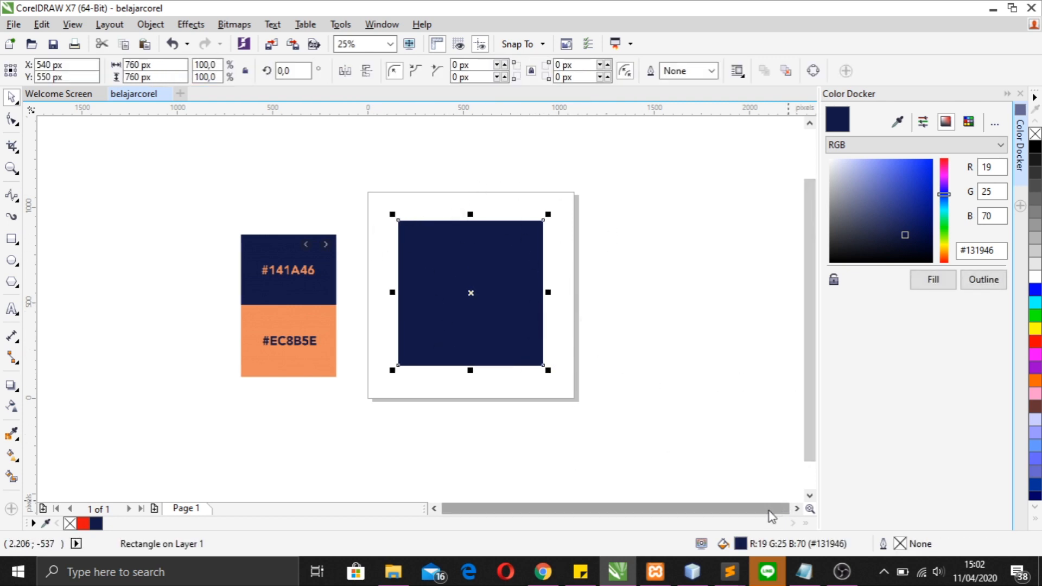
Change the square's fill from solid navy to a linear fountain fill in the Edit Fill settings.
{"action": "double_click", "coordinate": [741, 544]}
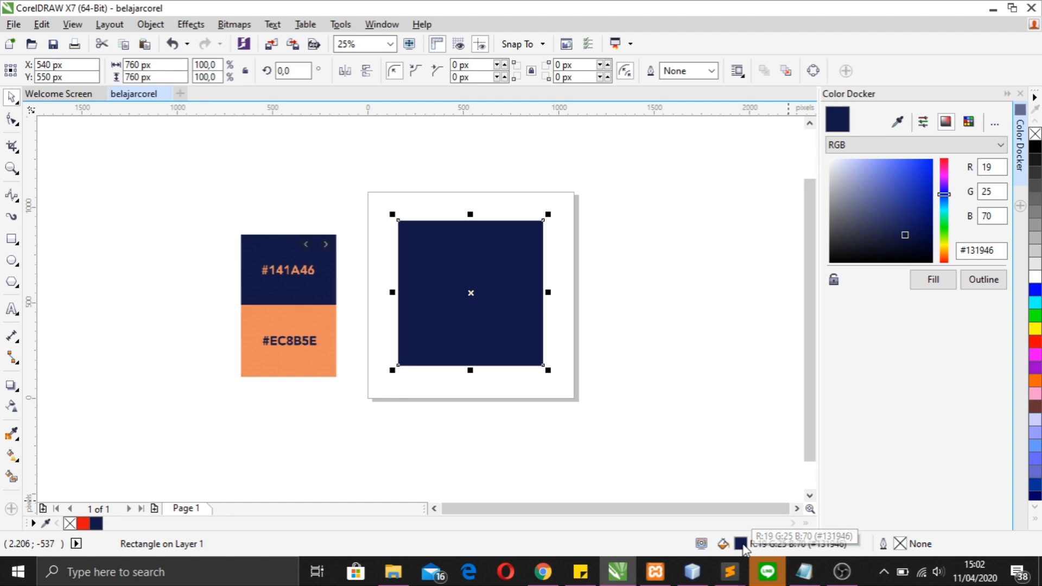
{"action": "left_click_drag", "start_coordinate": [700, 146], "coordinate": [796, 185]}
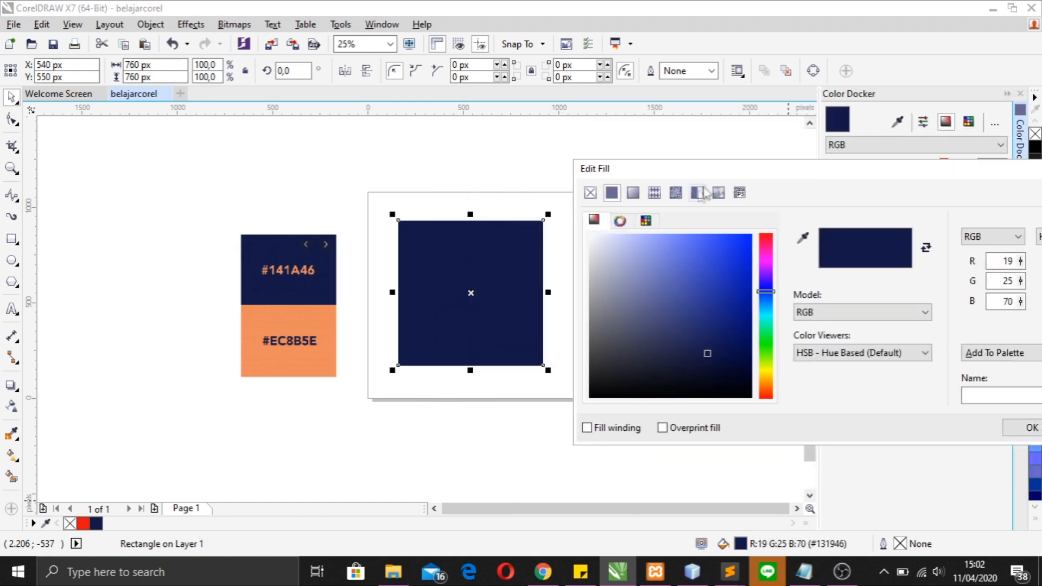
{"action": "left_click", "coordinate": [634, 197]}
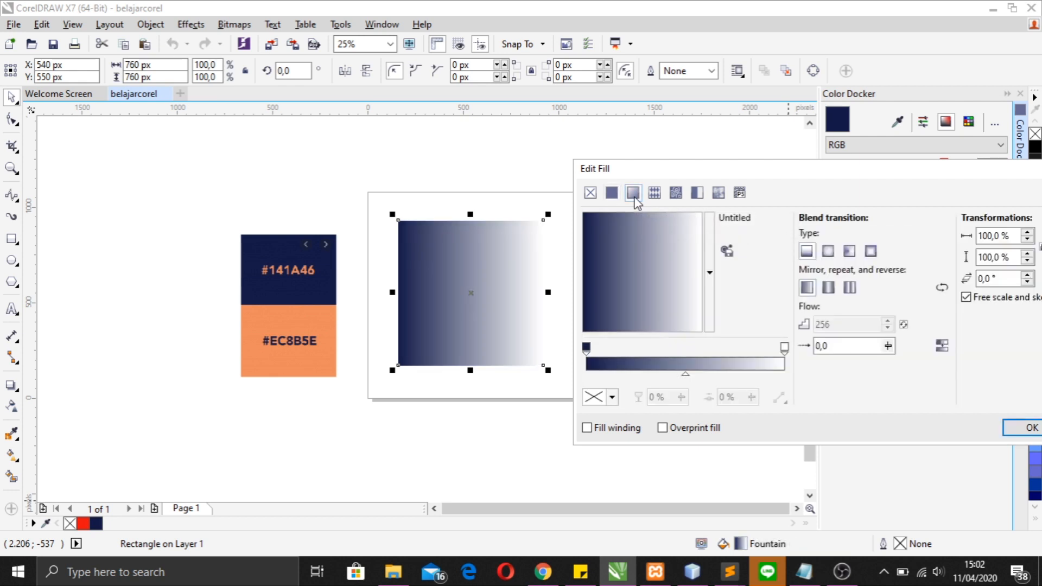
{"action": "left_click_drag", "start_coordinate": [672, 171], "coordinate": [720, 149]}
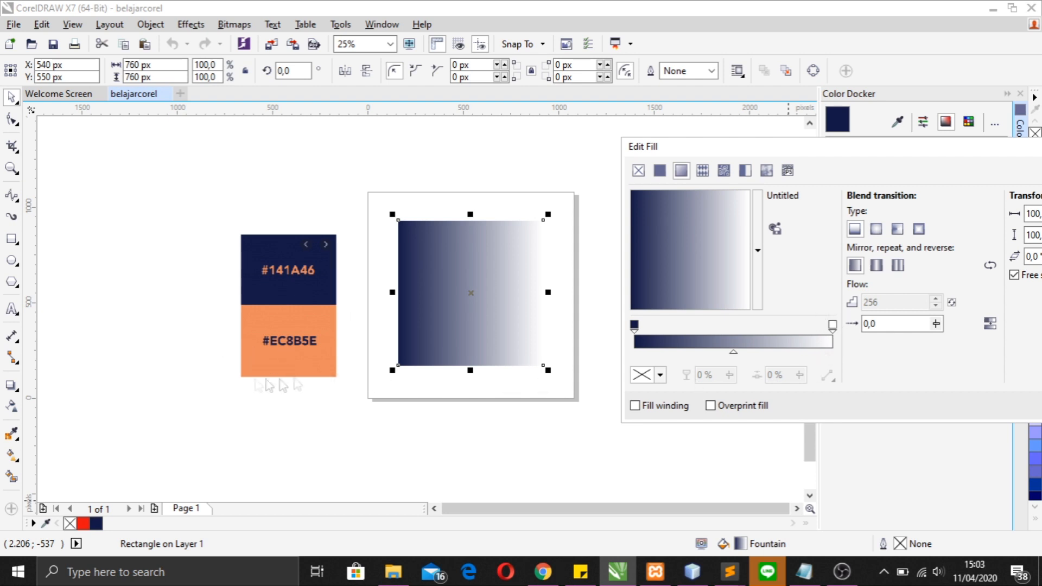
Set the gradient's white end node to the orange sampled from the #EC8B5E swatch and apply the fill.
{"action": "left_click", "coordinate": [832, 326]}
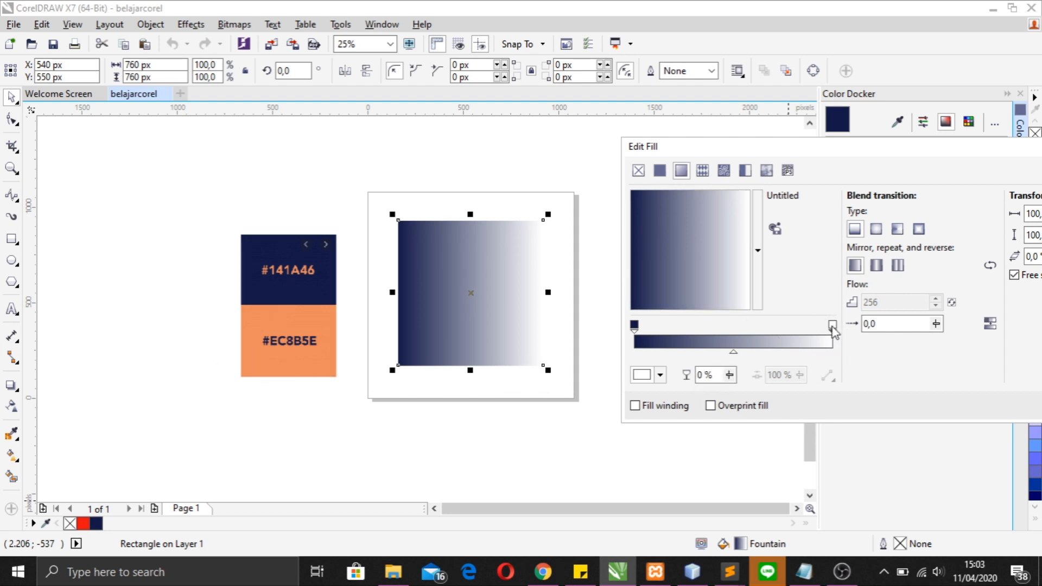
{"action": "left_click", "coordinate": [660, 379]}
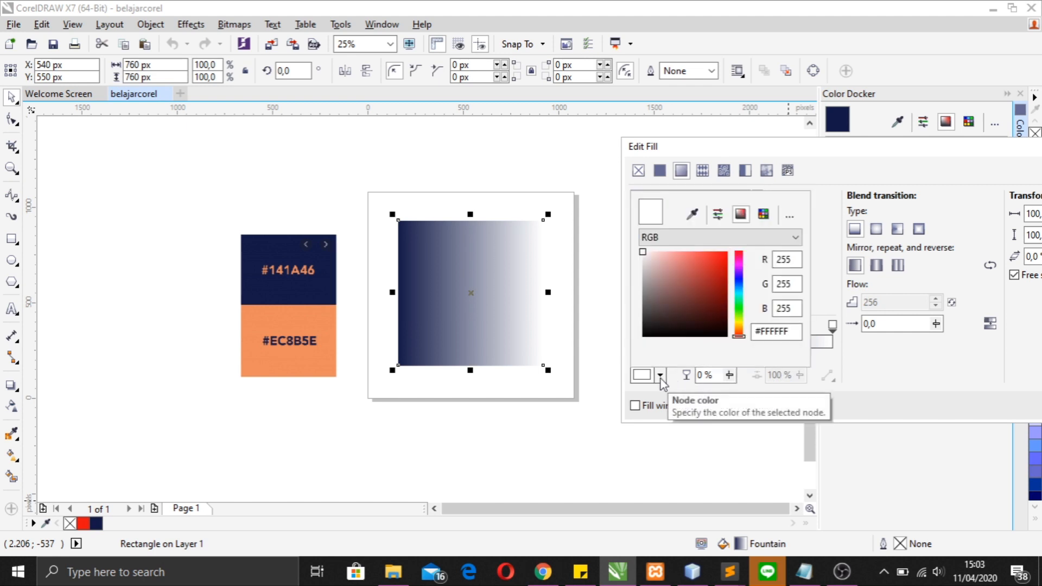
{"action": "left_click", "coordinate": [694, 216]}
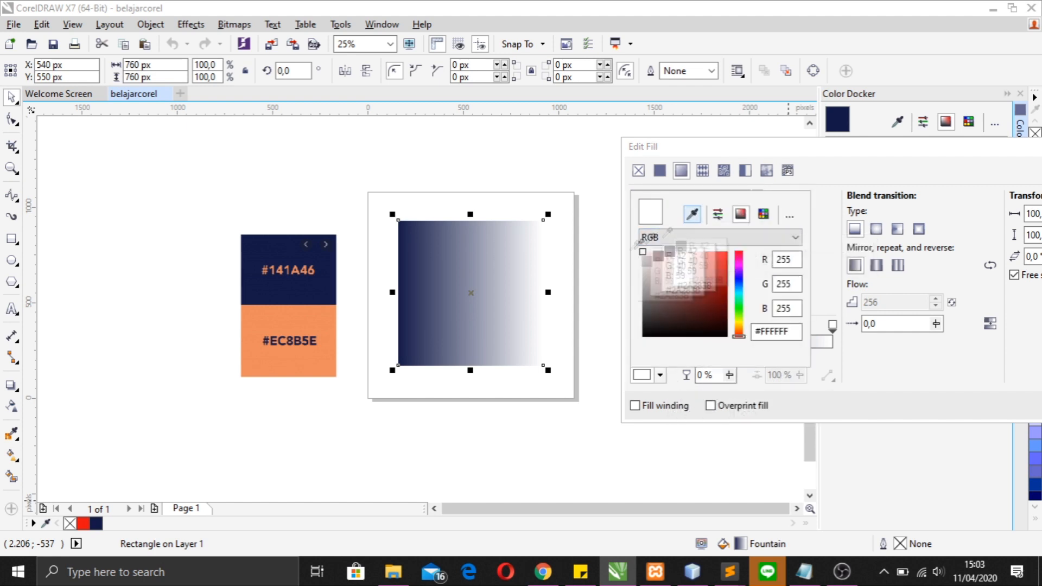
{"action": "left_click", "coordinate": [319, 356]}
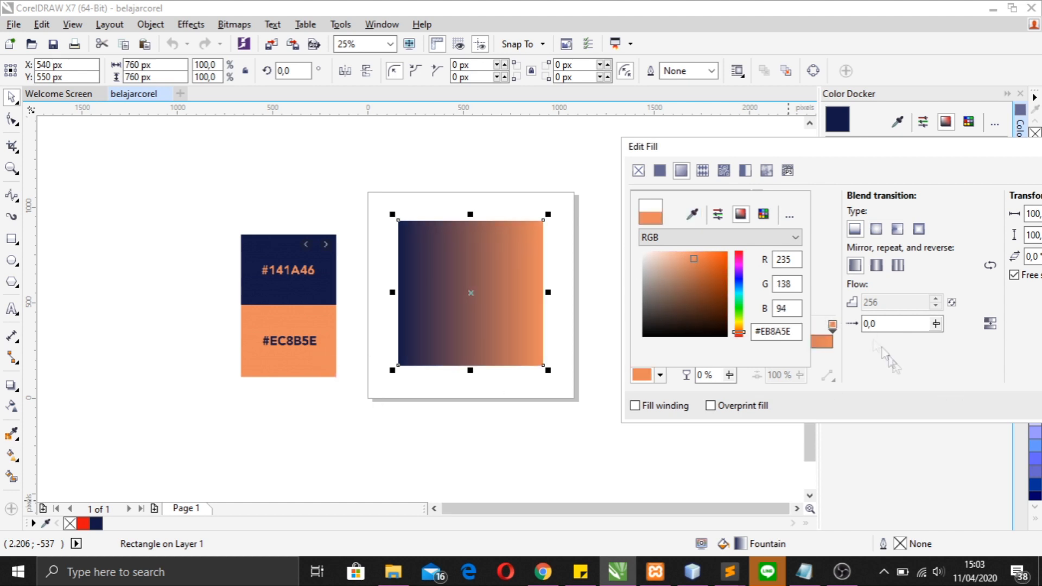
{"action": "left_click_drag", "start_coordinate": [849, 145], "coordinate": [494, 144]}
{"action": "left_click", "coordinate": [705, 390]}
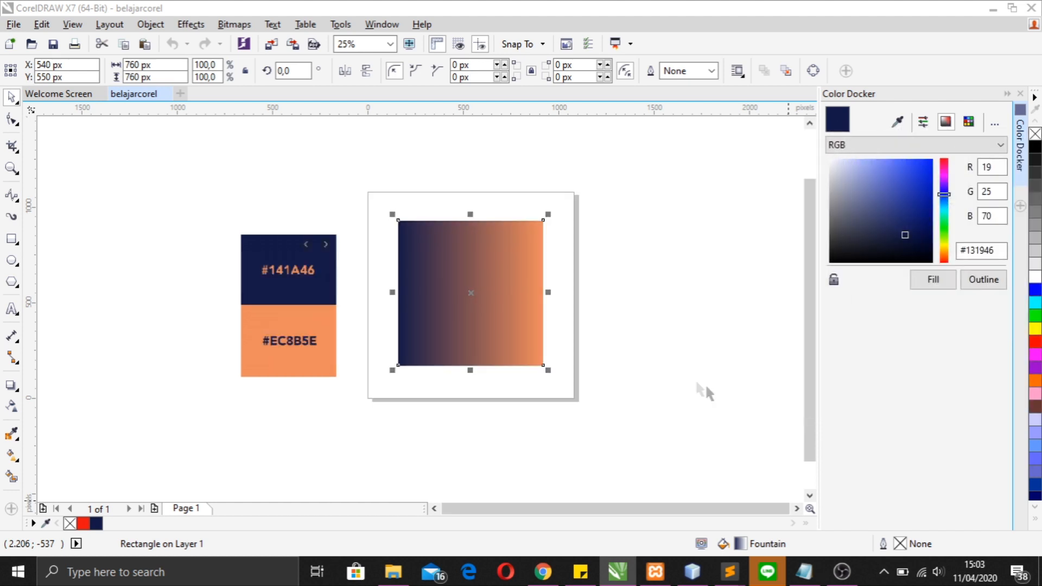
Reopen the fill settings of the navy-to-orange square with its transformation options accessible.
{"action": "left_click", "coordinate": [597, 318]}
{"action": "left_click", "coordinate": [503, 298]}
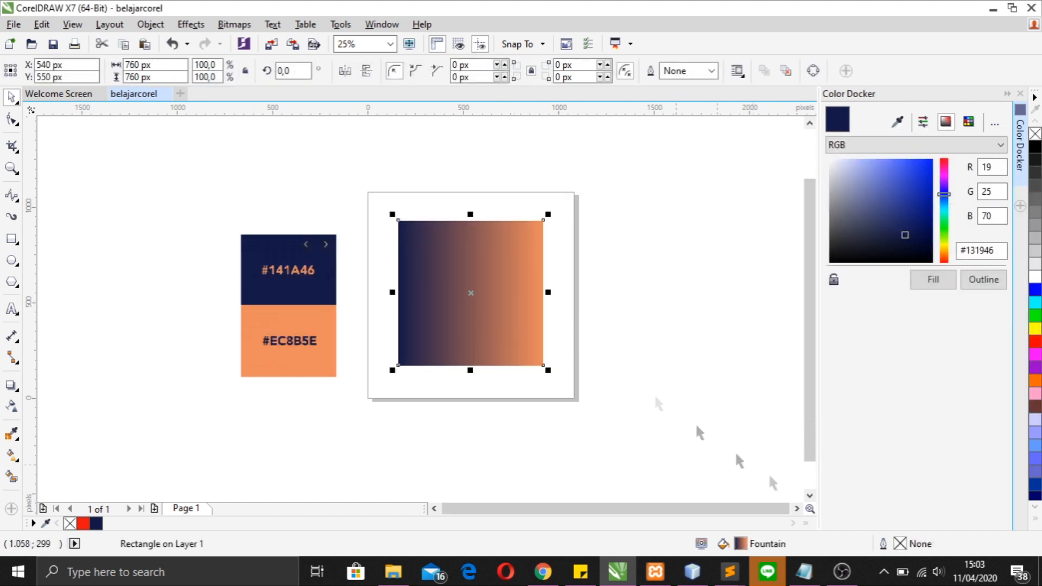
{"action": "double_click", "coordinate": [745, 544]}
{"action": "left_click_drag", "start_coordinate": [507, 143], "coordinate": [854, 149]}
{"action": "left_click_drag", "start_coordinate": [736, 143], "coordinate": [294, 123]}
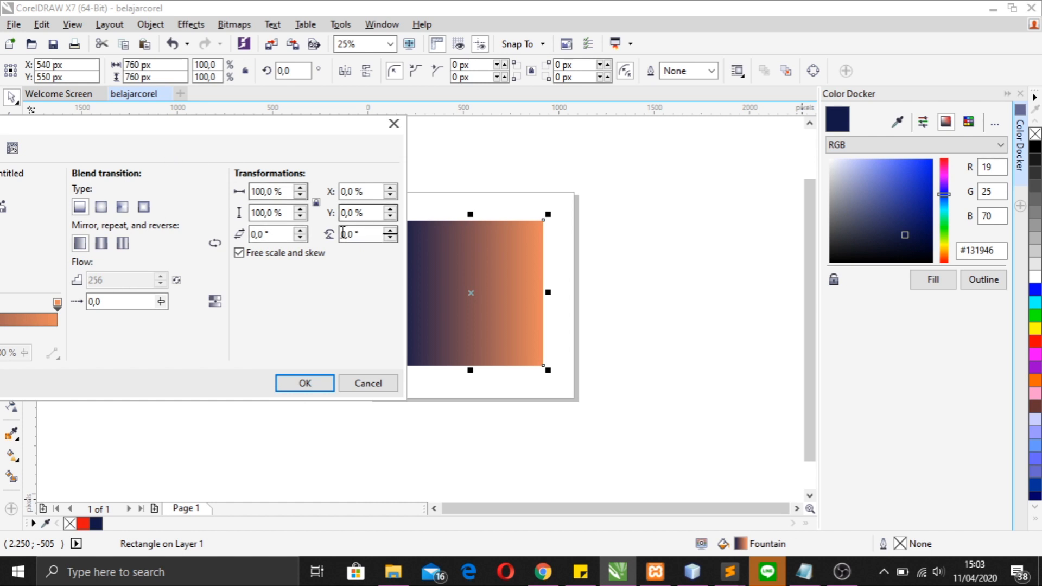
Try rotating the linear gradient, including to 331.7°, and reset its rotation to 0°.
{"action": "left_click_drag", "start_coordinate": [349, 234], "coordinate": [304, 236]}
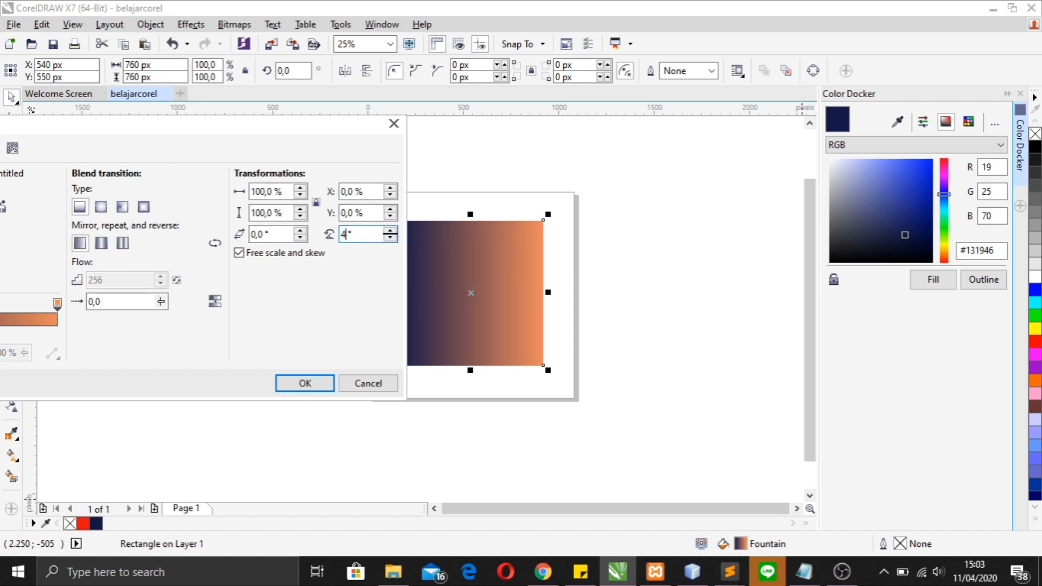
{"action": "left_click", "coordinate": [371, 212]}
{"action": "left_click_drag", "start_coordinate": [291, 130], "coordinate": [1032, 163]}
{"action": "left_click_drag", "start_coordinate": [693, 272], "coordinate": [771, 273]}
{"action": "left_click_drag", "start_coordinate": [863, 161], "coordinate": [593, 152]}
{"action": "left_click_drag", "start_coordinate": [906, 262], "coordinate": [845, 267]}
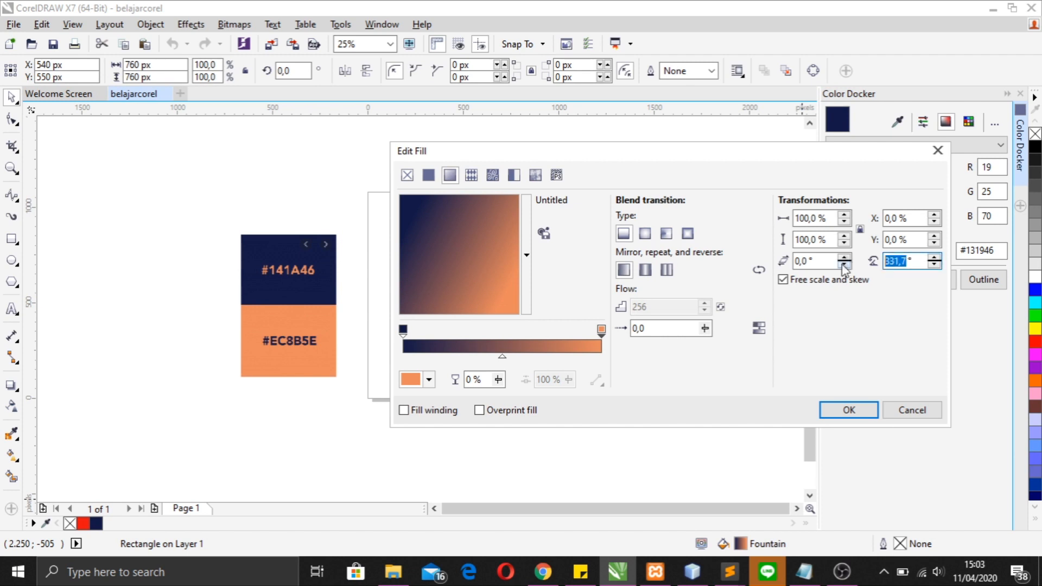
{"action": "type", "text": "0"}
{"action": "left_click_drag", "start_coordinate": [624, 159], "coordinate": [849, 162]}
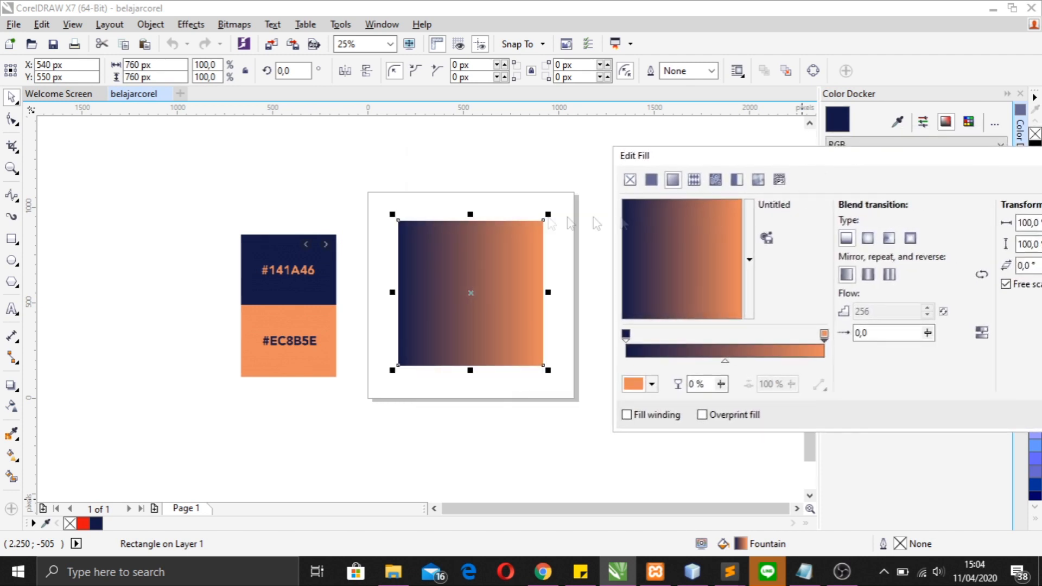
Try the elliptical fountain fill type on the square, comparing it with the linear type.
{"action": "left_click", "coordinate": [867, 239]}
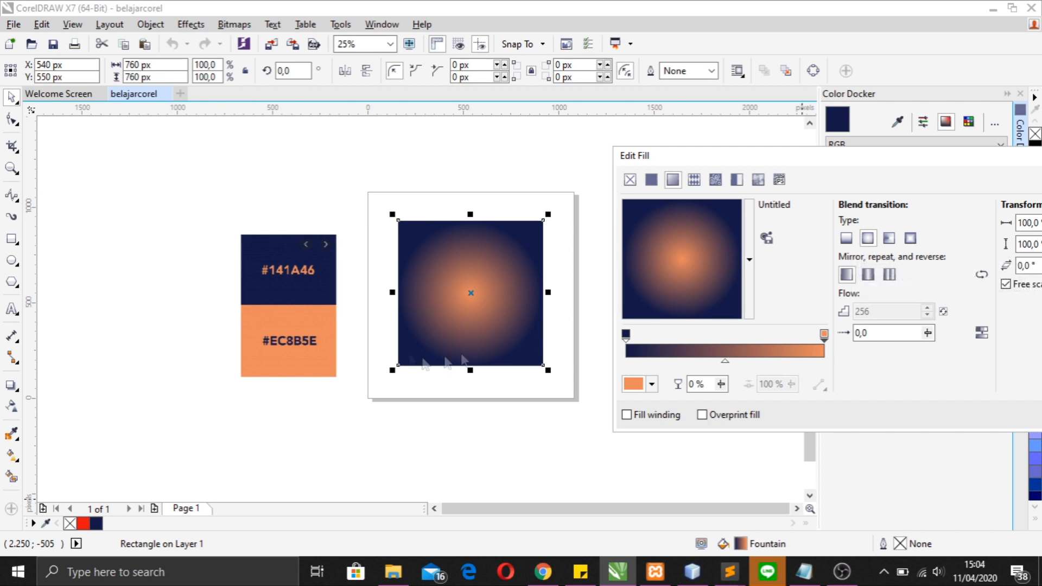
{"action": "left_click", "coordinate": [846, 238]}
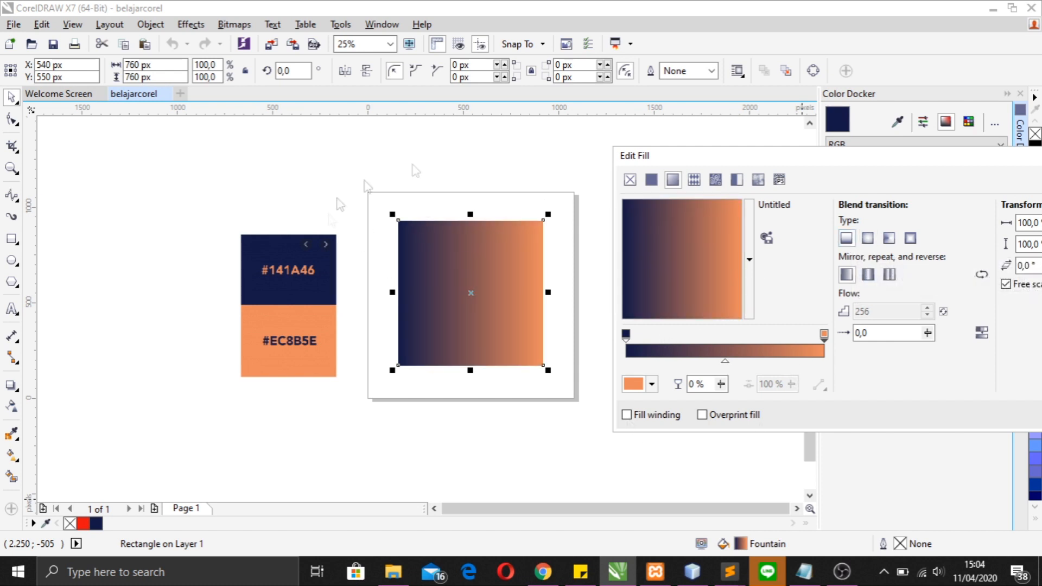
{"action": "left_click", "coordinate": [867, 238]}
Change the square's gradient to the conical type, rotate it 90° and apply the fill.
{"action": "left_click", "coordinate": [889, 238]}
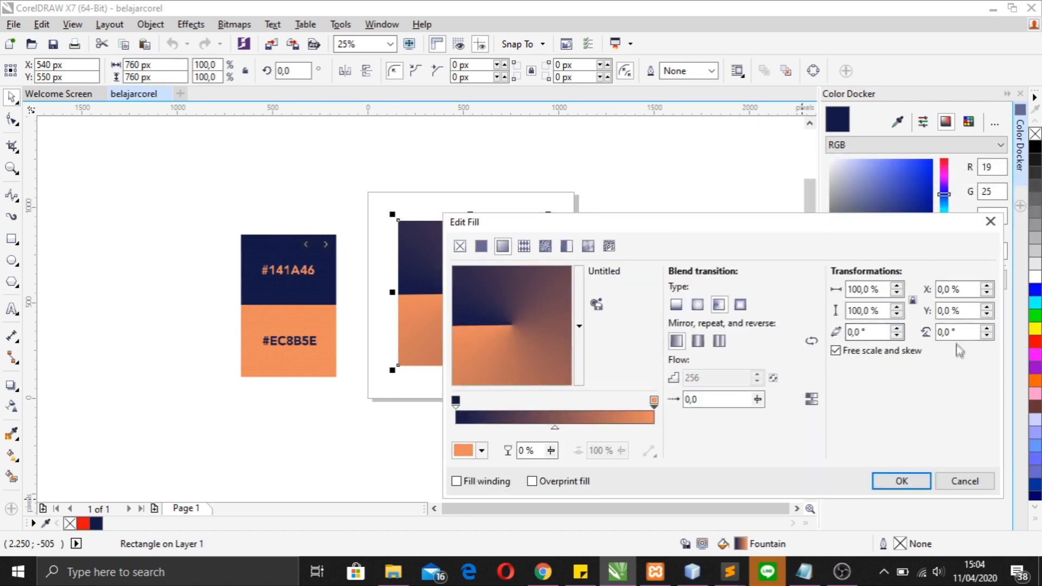
{"action": "double_click", "coordinate": [945, 332]}
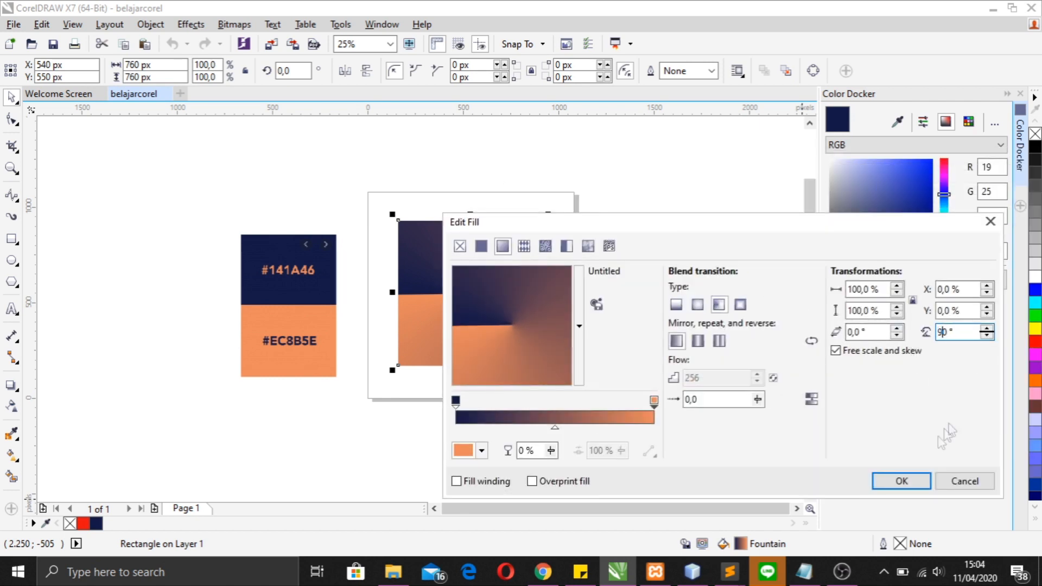
{"action": "type", "text": "90"}
{"action": "left_click", "coordinate": [901, 481]}
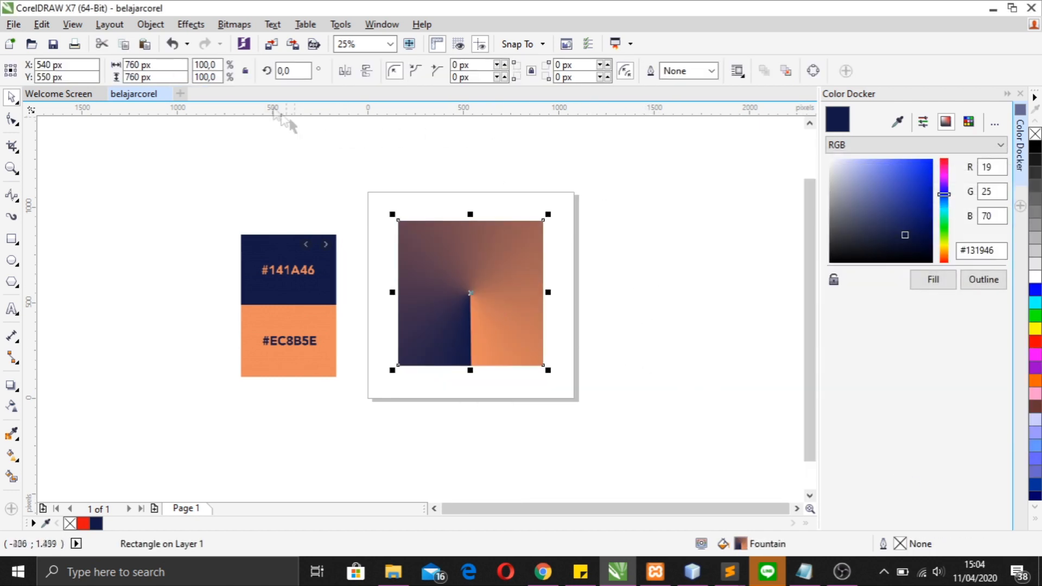
Mirror the conical-gradient square vertically and keep it selected.
{"action": "left_click", "coordinate": [672, 365]}
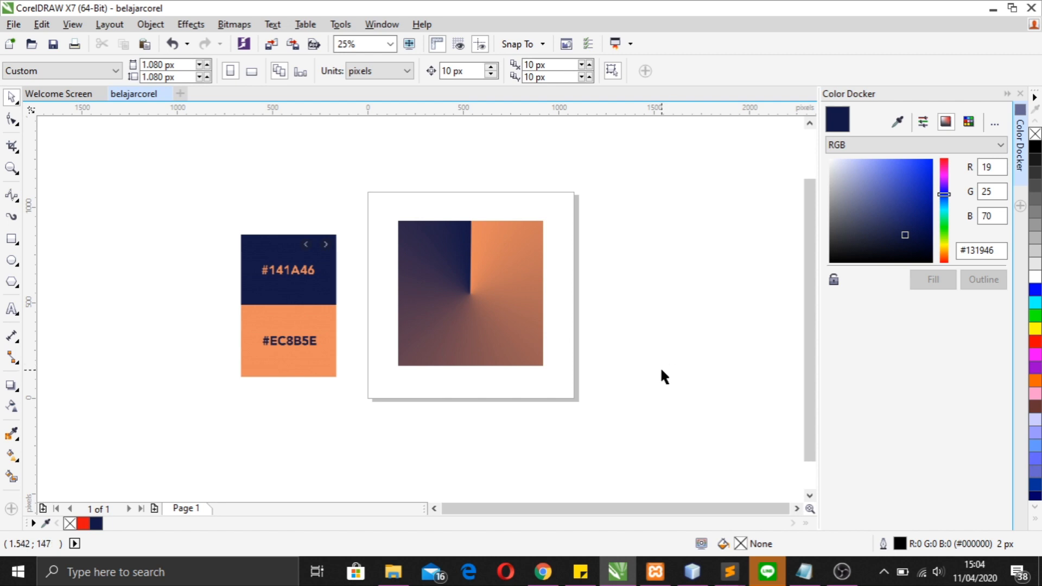
{"action": "left_click", "coordinate": [436, 296]}
{"action": "left_click", "coordinate": [482, 403]}
{"action": "left_click", "coordinate": [472, 323]}
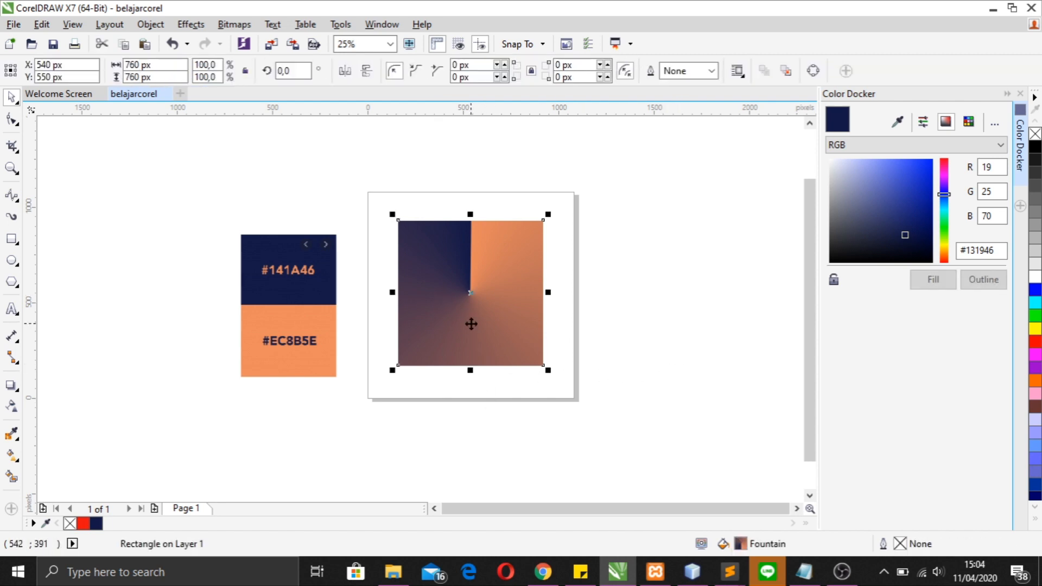
Try mirroring the square horizontally and vertically, ending in its previous orientation.
{"action": "left_click", "coordinate": [362, 73]}
{"action": "left_click", "coordinate": [346, 73]}
{"action": "left_click", "coordinate": [367, 74]}
{"action": "left_click", "coordinate": [367, 74]}
{"action": "left_click", "coordinate": [638, 341]}
{"action": "left_click", "coordinate": [510, 327]}
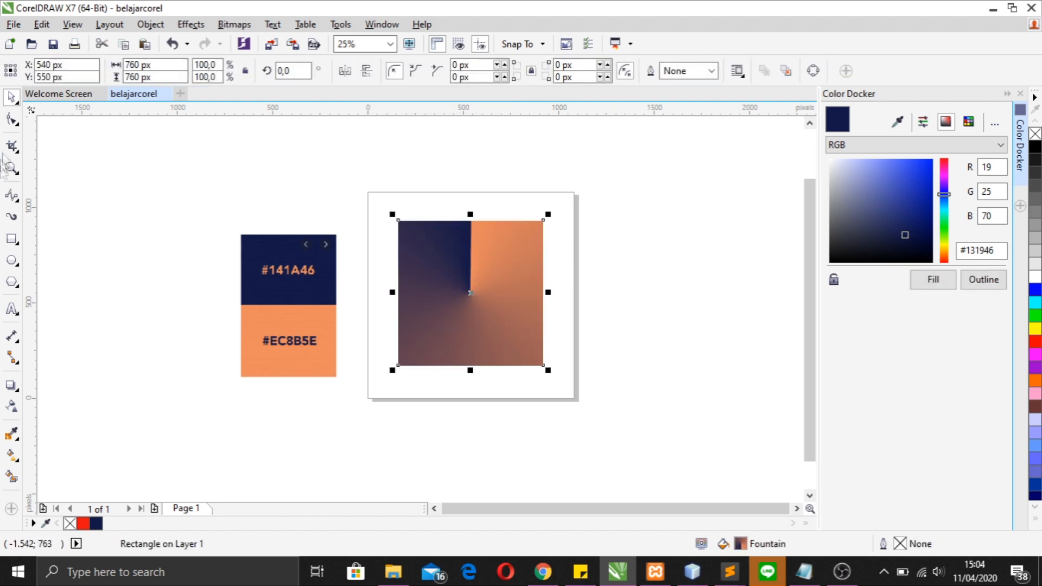
Round all corners of the gradient square to 380 px with the Shape tool, turning it into a circle.
{"action": "left_click", "coordinate": [11, 119]}
{"action": "left_click_drag", "start_coordinate": [398, 220], "coordinate": [644, 249]}
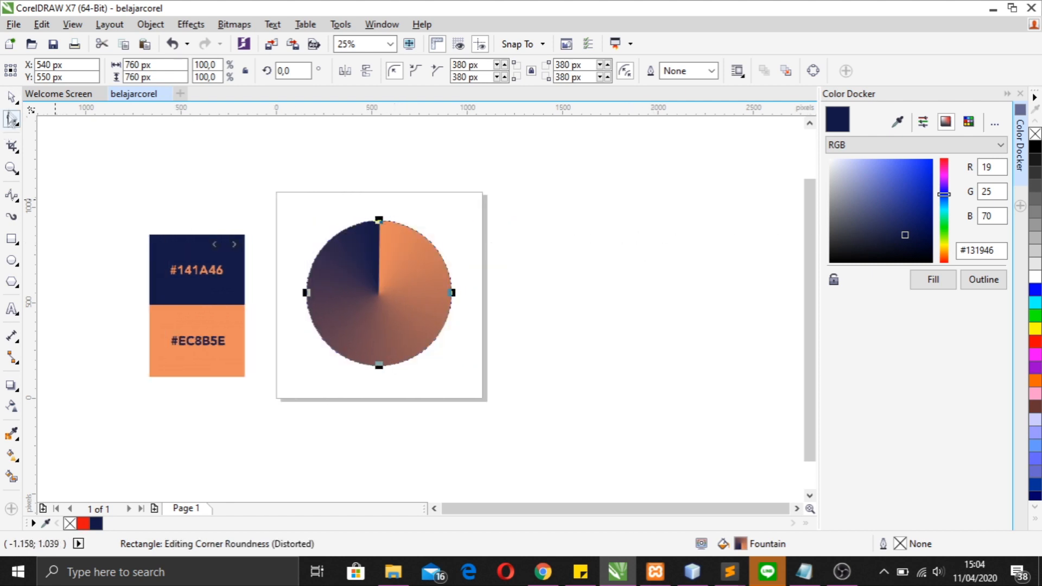
{"action": "left_click", "coordinate": [12, 98]}
{"action": "left_click", "coordinate": [673, 287]}
{"action": "left_click", "coordinate": [390, 301]}
{"action": "left_click", "coordinate": [446, 375]}
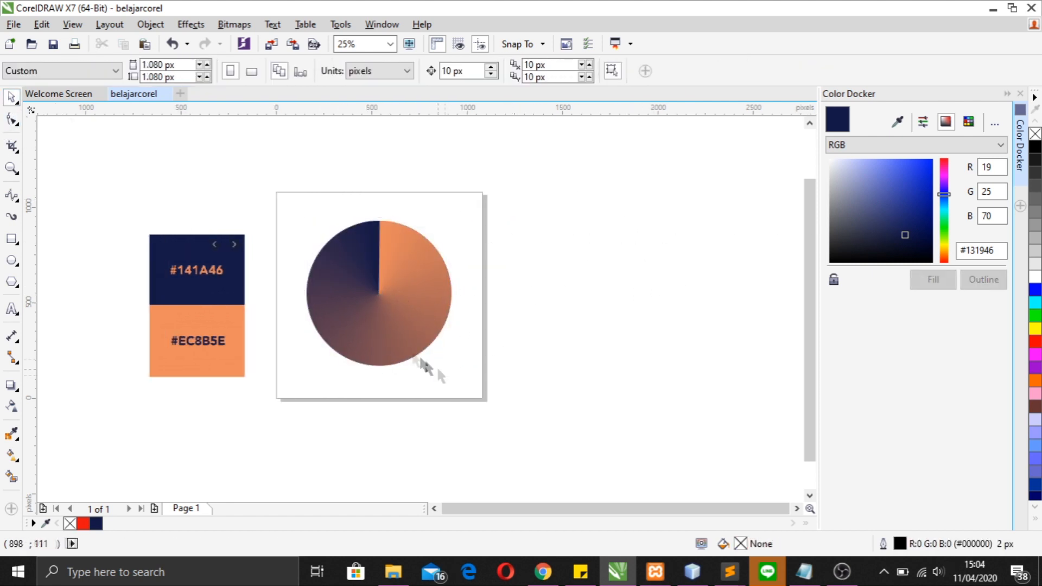
{"action": "left_click", "coordinate": [391, 311]}
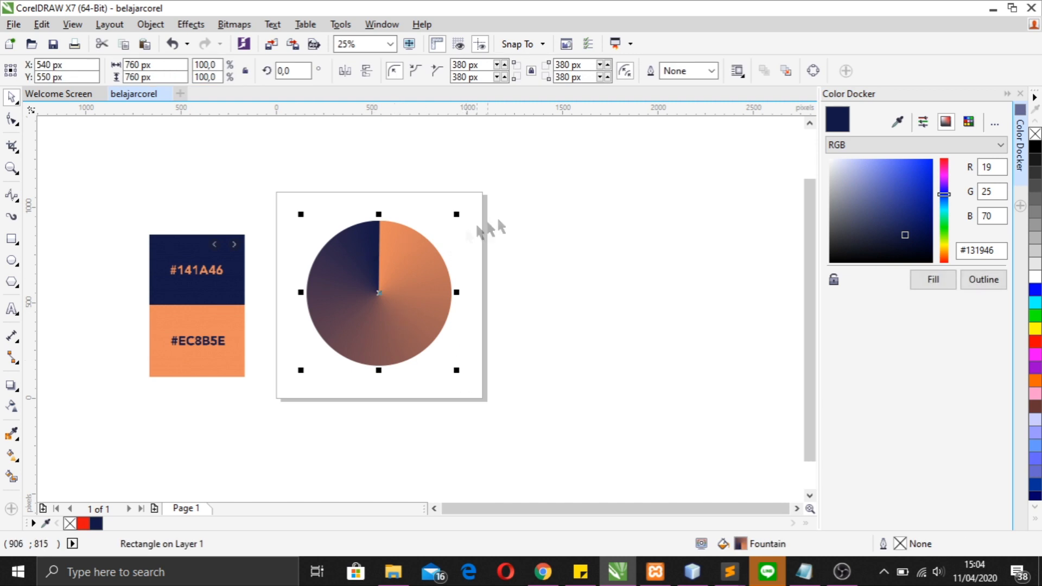
{"action": "left_click", "coordinate": [233, 209]}
Draw an unfilled circle about 328 px in diameter beside the page, outside its right edge.
{"action": "left_click", "coordinate": [12, 261]}
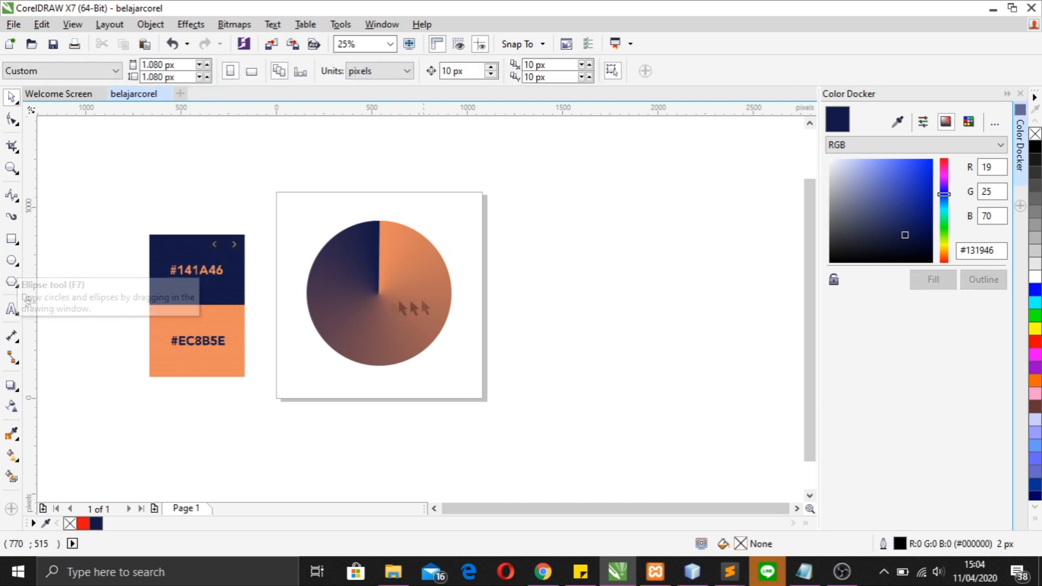
{"action": "left_click", "coordinate": [423, 303]}
{"action": "left_click_drag", "start_coordinate": [506, 246], "coordinate": [573, 314]}
{"action": "left_click", "coordinate": [12, 97]}
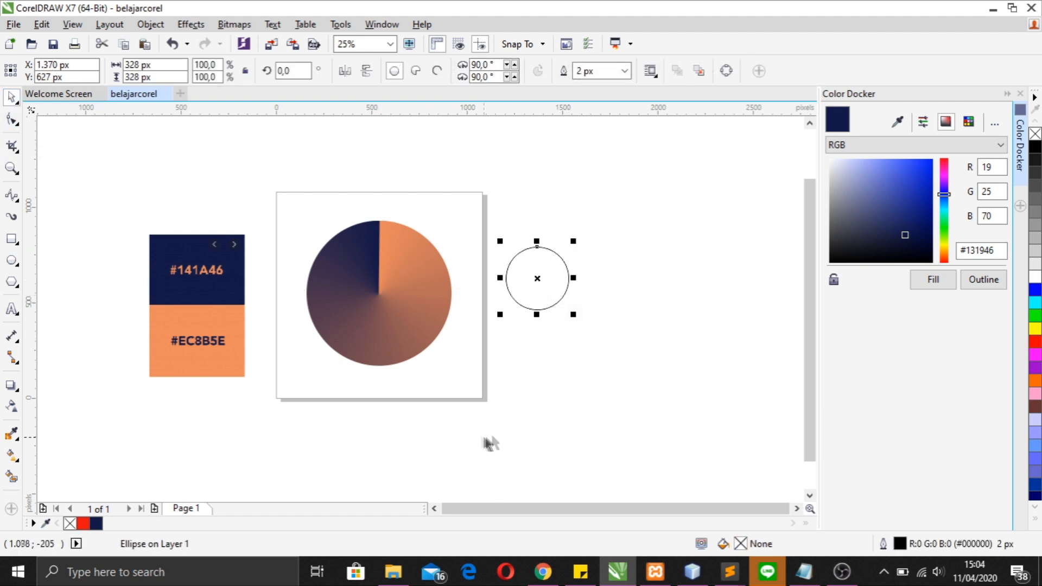
Move the small circle onto the centre of the large gradient circle, at X 540, Y 550 px.
{"action": "left_click_drag", "start_coordinate": [537, 277], "coordinate": [382, 296]}
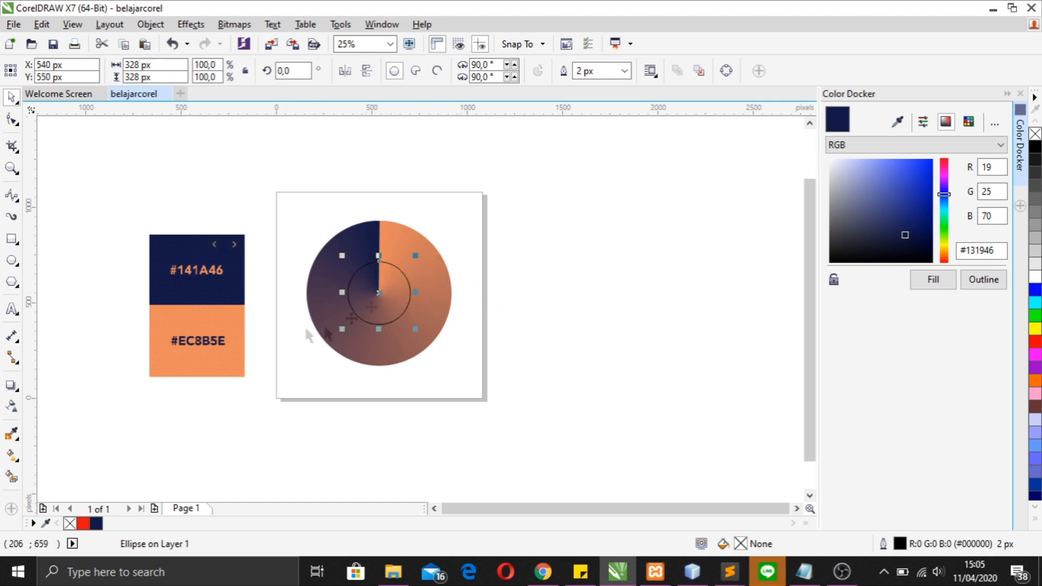
{"action": "left_click", "coordinate": [508, 308]}
{"action": "left_click", "coordinate": [395, 308]}
{"action": "left_click", "coordinate": [465, 300]}
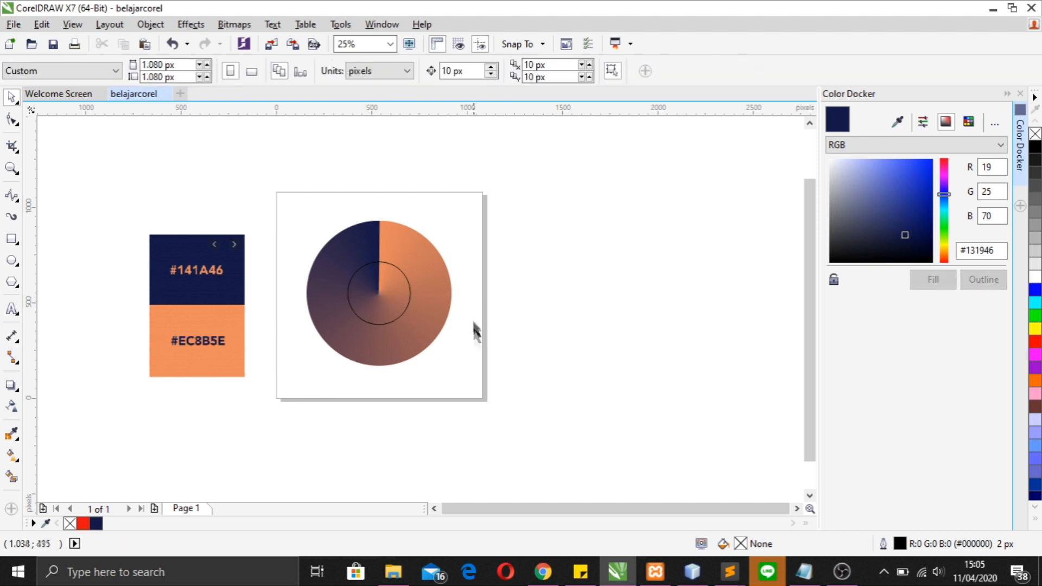
Try selecting both circles with a marquee, and select only the small circle instead.
{"action": "left_click_drag", "start_coordinate": [446, 333], "coordinate": [274, 158]}
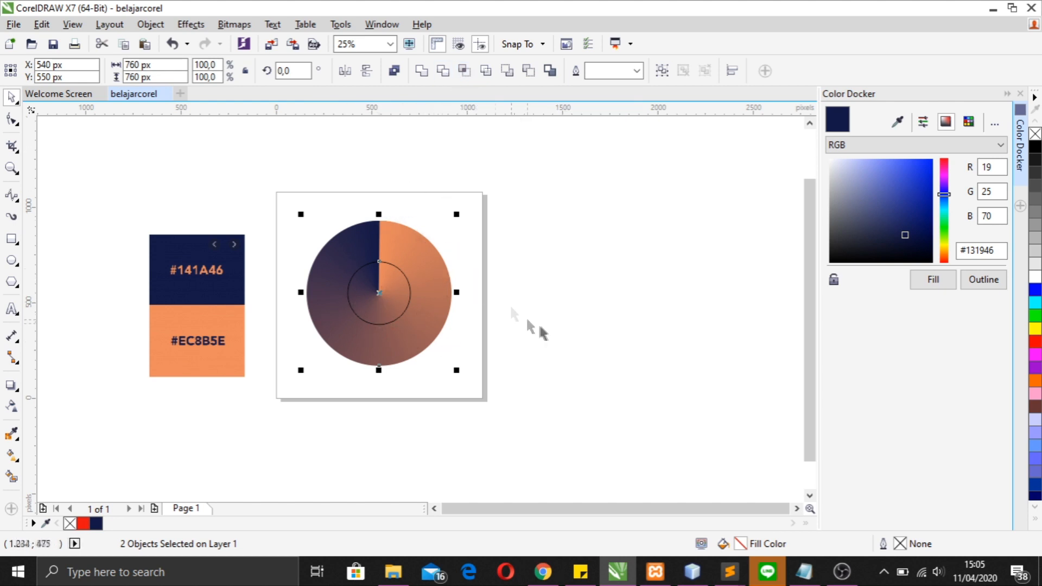
{"action": "left_click", "coordinate": [379, 293]}
{"action": "mouse_move", "coordinate": [379, 293]}
{"action": "left_mouse_down"}
{"action": "mouse_move", "coordinate": [490, 255]}
{"action": "mouse_move", "coordinate": [407, 298]}
{"action": "mouse_move", "coordinate": [378, 294]}
{"action": "left_mouse_up"}
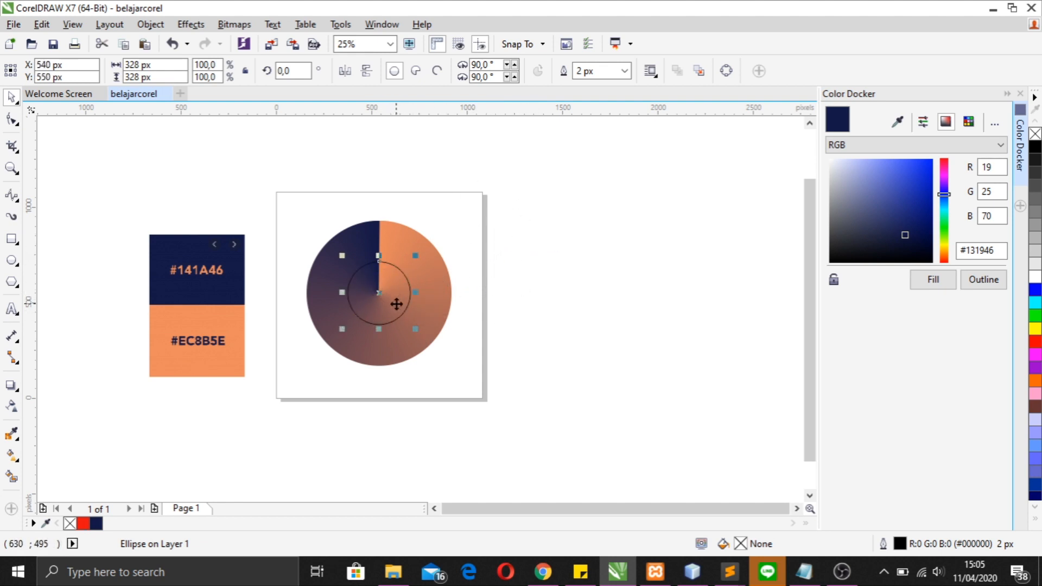
Select the small circle and add the large gradient circle to the selection.
{"action": "left_click", "coordinate": [442, 276]}
{"action": "left_click", "coordinate": [505, 279]}
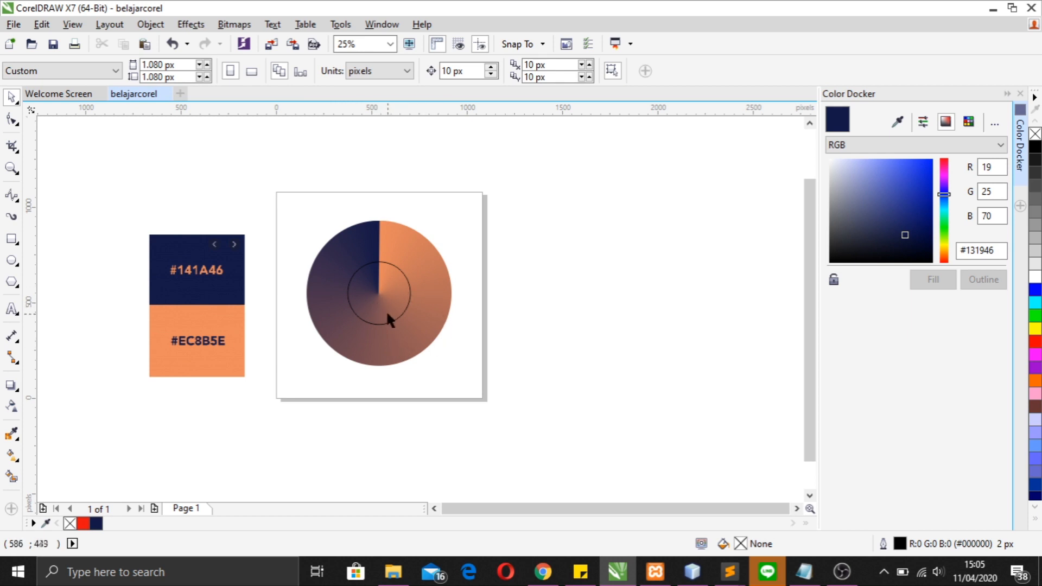
{"action": "left_click", "coordinate": [372, 297]}
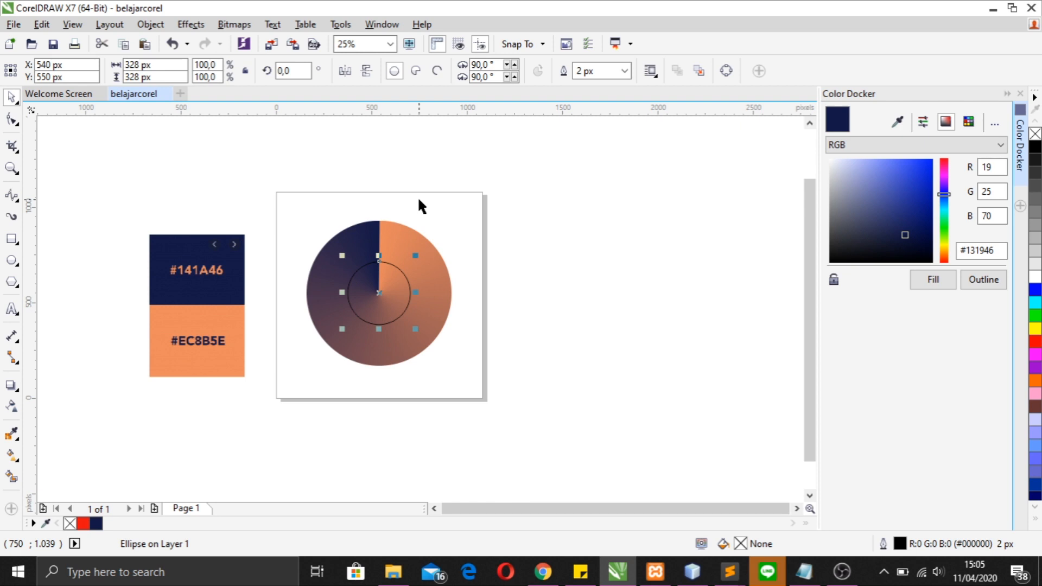
{"action": "left_click", "coordinate": [444, 277], "text": "shift"}
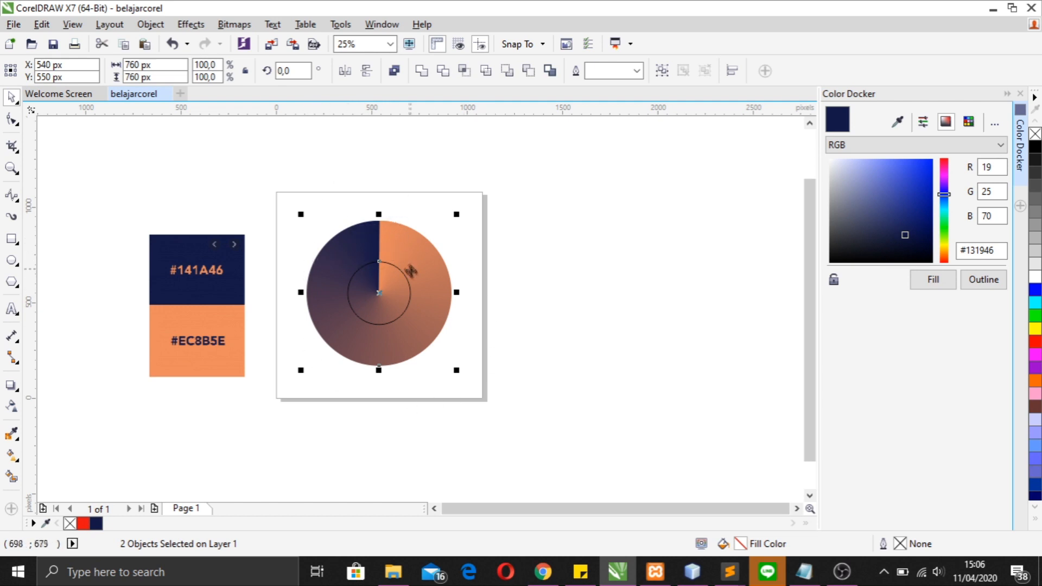
Trim the large gradient circle with the small circle and move the small circle outside the page's right edge, at X 1850, Y 487 px.
{"action": "left_click", "coordinate": [443, 71]}
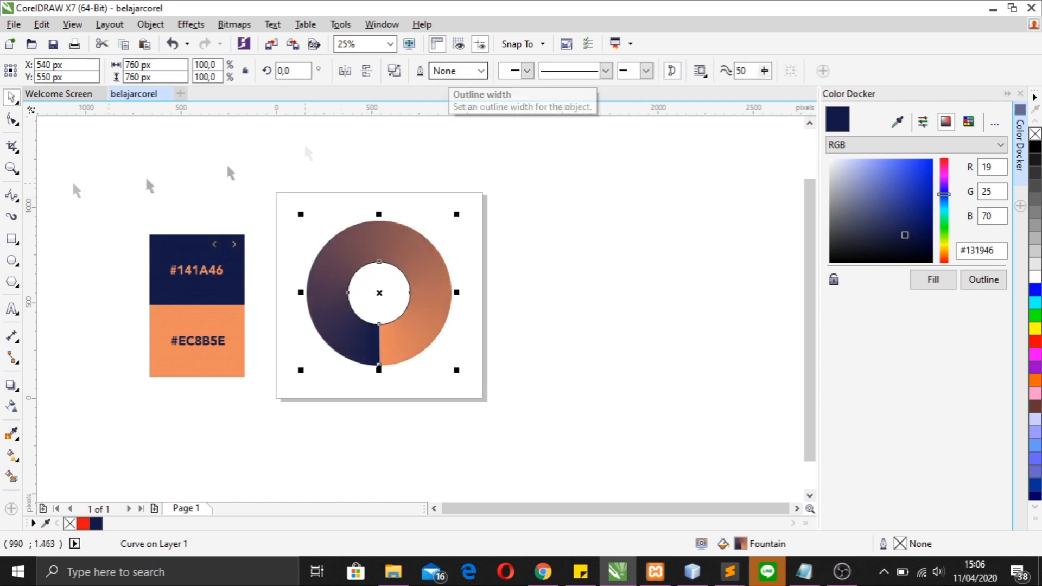
{"action": "left_click", "coordinate": [461, 339]}
{"action": "left_click_drag", "start_coordinate": [377, 298], "coordinate": [629, 305]}
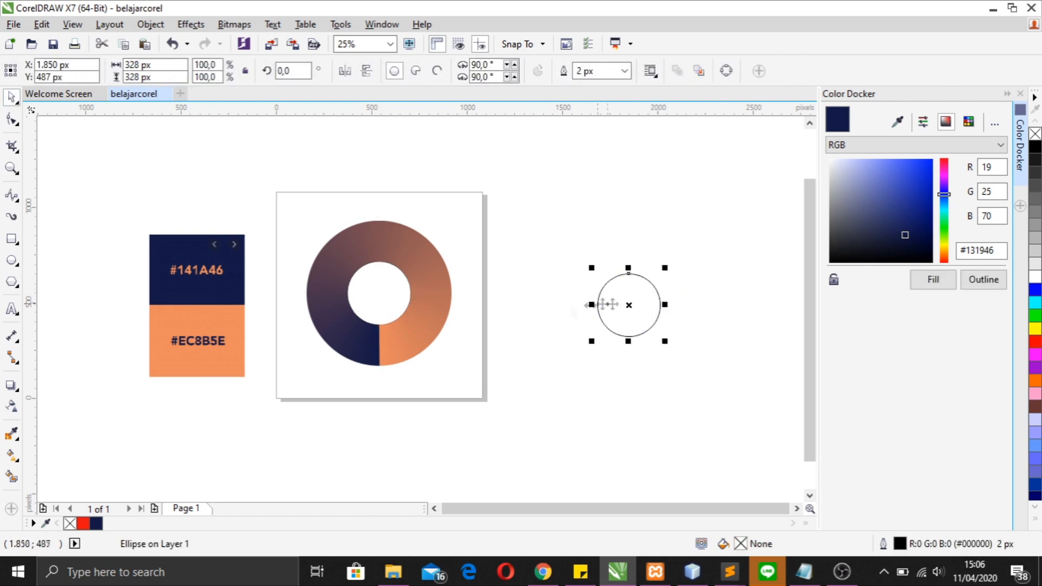
Rotate the gradient ring 180° so its colour seam sits at the top of the ring.
{"action": "left_click", "coordinate": [398, 342]}
{"action": "left_click", "coordinate": [398, 341]}
{"action": "left_click_drag", "start_coordinate": [457, 214], "coordinate": [369, 444]}
{"action": "left_click_drag", "start_coordinate": [458, 374], "coordinate": [302, 397]}
{"action": "left_click_drag", "start_coordinate": [479, 333], "coordinate": [479, 333]}
{"action": "left_click_drag", "start_coordinate": [459, 373], "coordinate": [476, 356]}
{"action": "left_click", "coordinate": [483, 402]}
Move the small circle up and nearer the page, and draw a square about 304 px wide from the circle's top point over its right half.
{"action": "left_click_drag", "start_coordinate": [624, 306], "coordinate": [554, 250]}
{"action": "left_click", "coordinate": [50, 350]}
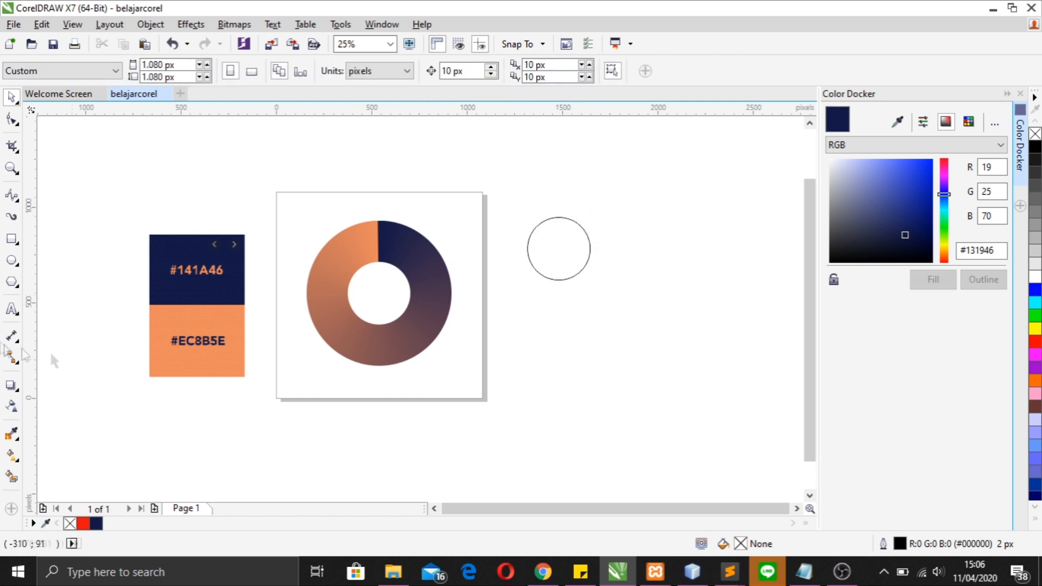
{"action": "left_click", "coordinate": [12, 239]}
{"action": "left_click_drag", "start_coordinate": [559, 218], "coordinate": [616, 266]}
{"action": "key", "text": "space"}
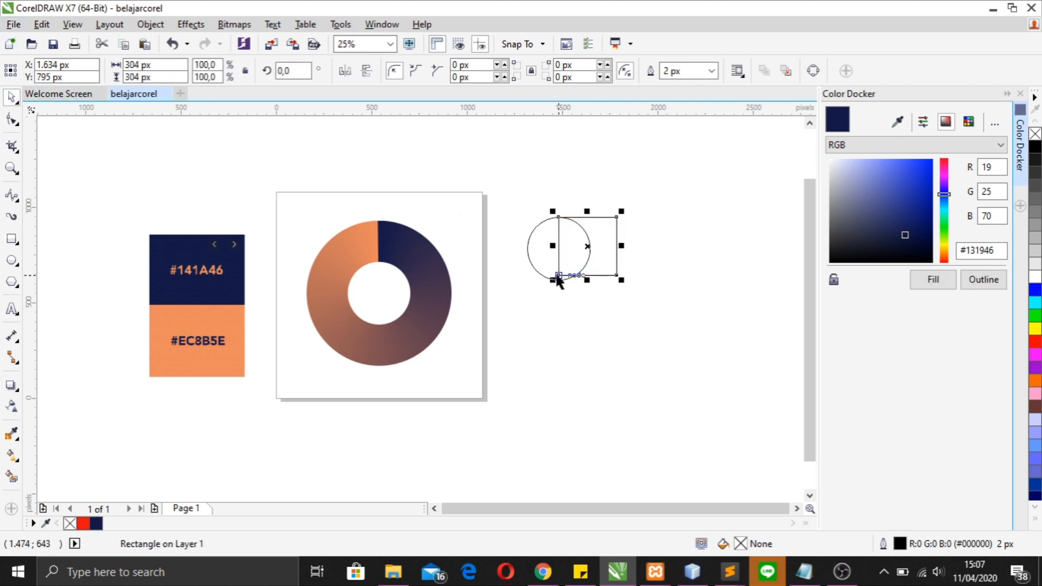
Enlarge the square to 328 px and nudge it to X 1642, Y 783 px, so its left edge runs through the circle's middle.
{"action": "key", "text": "Right"}
{"action": "key", "text": "Right"}
{"action": "key", "text": "Right"}
{"action": "key", "text": "Right"}
{"action": "key", "text": "Right"}
{"action": "key", "text": "Right"}
{"action": "key", "text": "Right"}
{"action": "key", "text": "Right"}
{"action": "key", "text": "Left"}
{"action": "key", "text": "Left"}
{"action": "key", "text": "Left"}
{"action": "key", "text": "Left"}
{"action": "left_click_drag", "start_coordinate": [561, 282], "coordinate": [556, 285]}
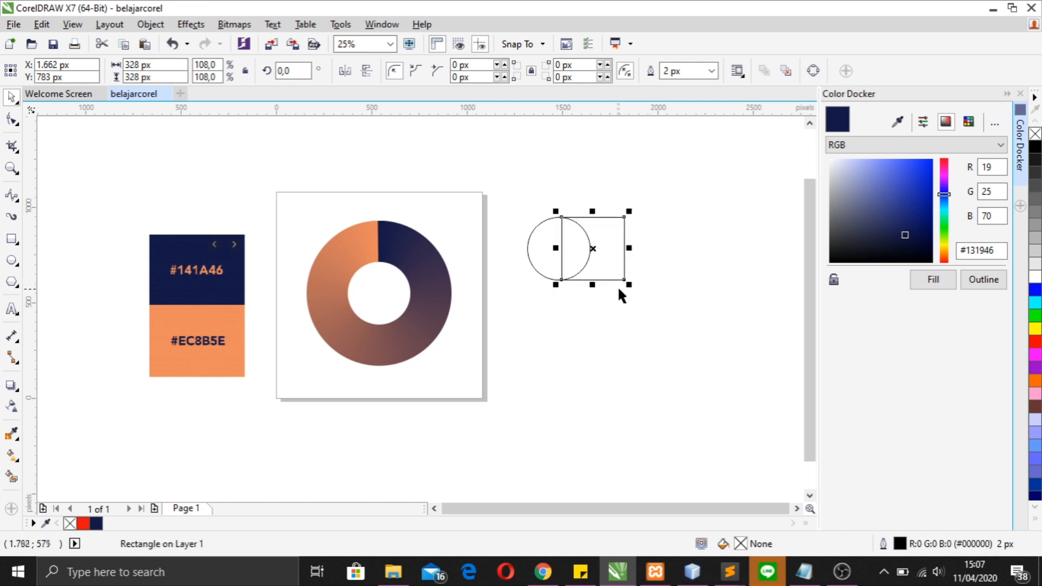
{"action": "key", "text": "Left"}
{"action": "key", "text": "Left"}
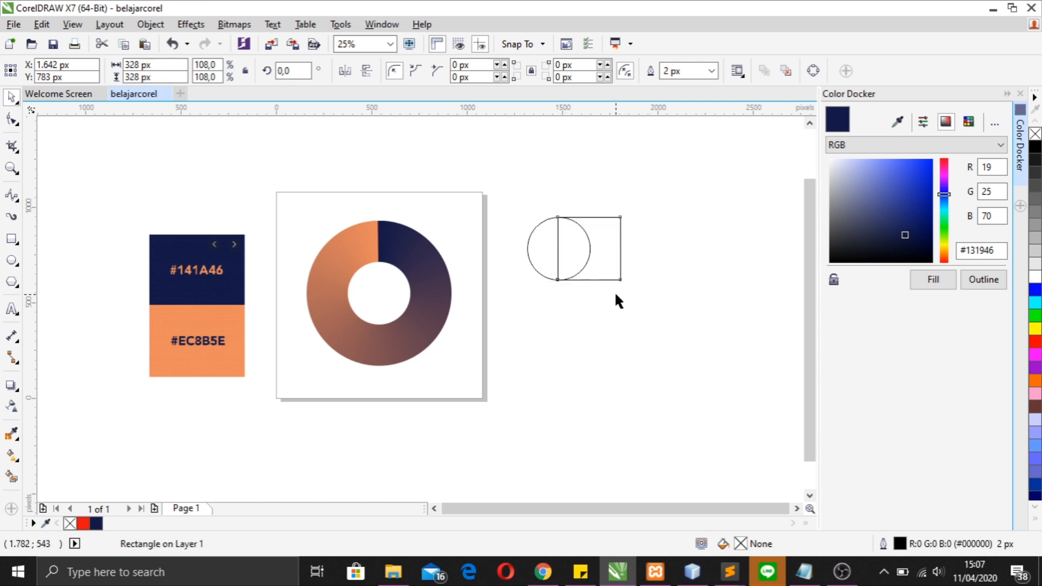
Weld the small circle and the overlapping square into a single shape.
{"action": "left_click", "coordinate": [618, 300]}
{"action": "left_click", "coordinate": [539, 225]}
{"action": "left_click_drag", "start_coordinate": [504, 175], "coordinate": [649, 301]}
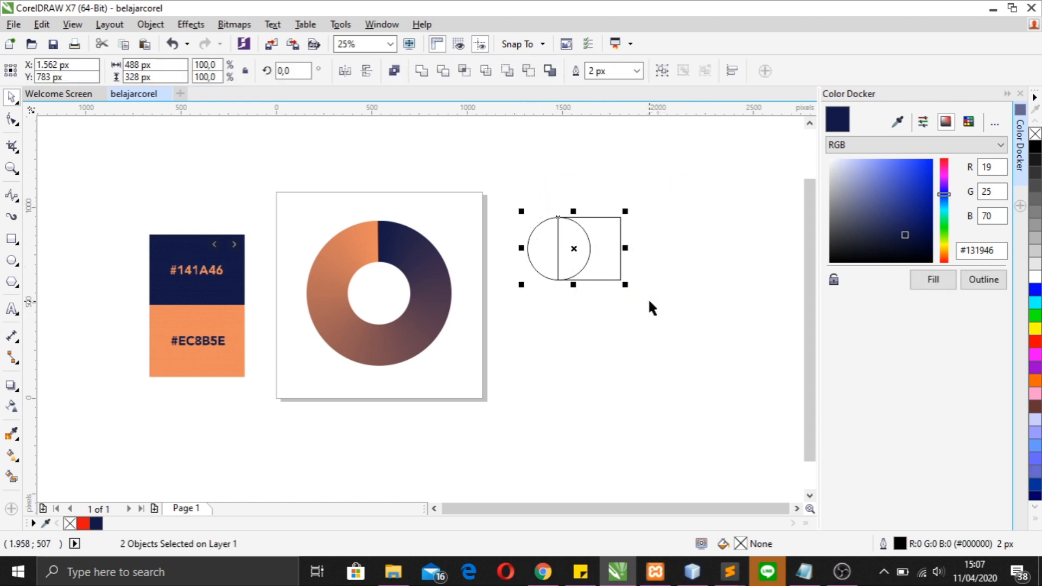
{"action": "left_click", "coordinate": [421, 71]}
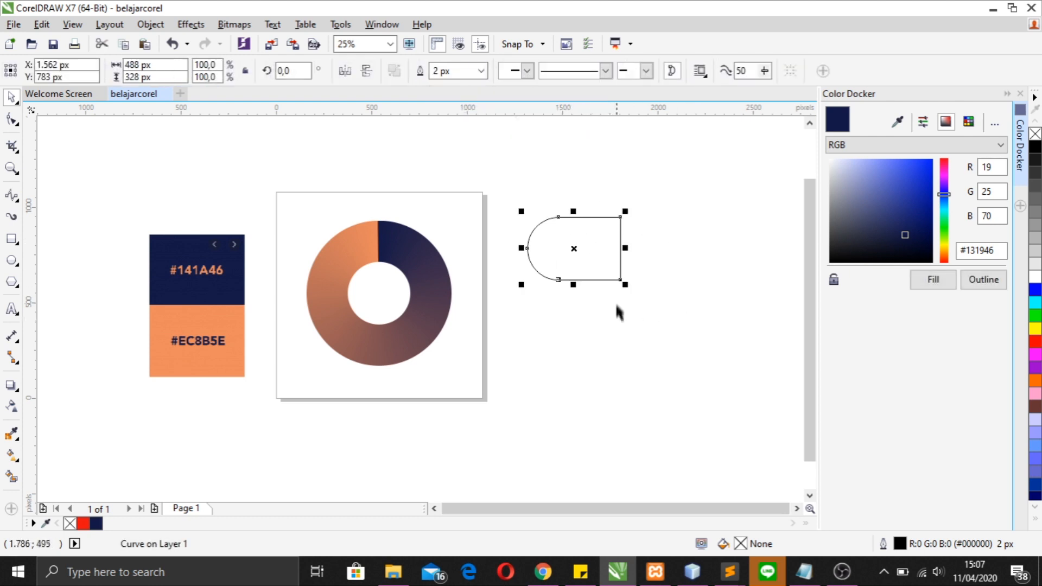
{"action": "left_click", "coordinate": [617, 307]}
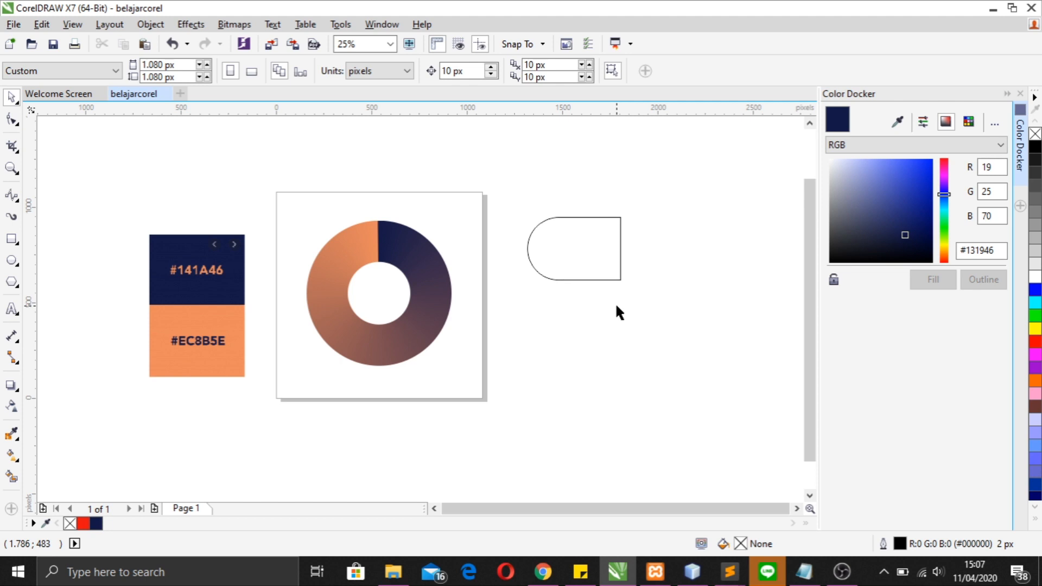
Rotate the welded shape to 270° so its round end points up, and move it down to X 1418, Y 87 px.
{"action": "left_click", "coordinate": [609, 280]}
{"action": "left_click", "coordinate": [595, 244]}
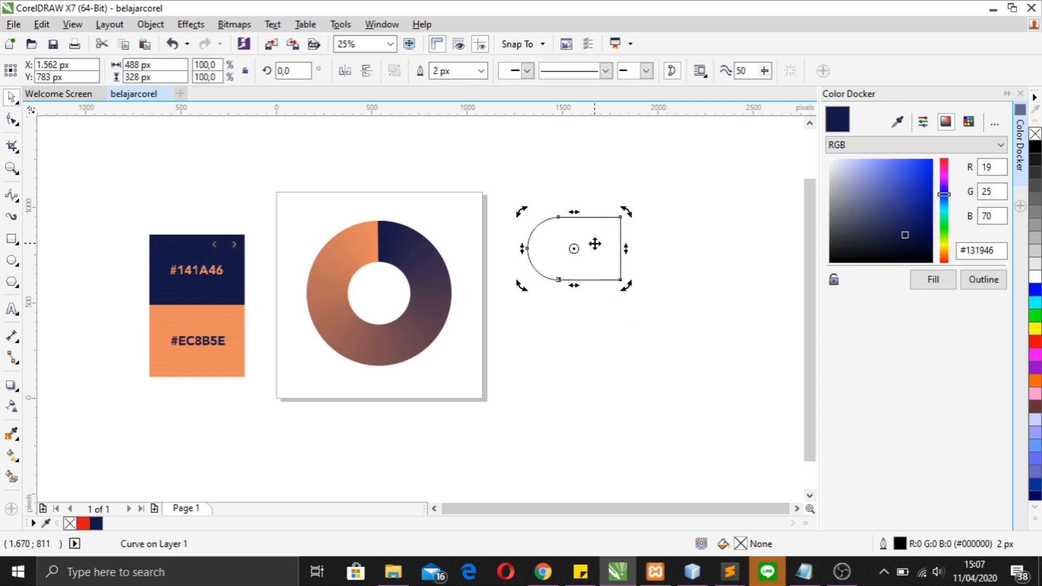
{"action": "left_click_drag", "start_coordinate": [626, 212], "coordinate": [621, 344]}
{"action": "left_click", "coordinate": [579, 258]}
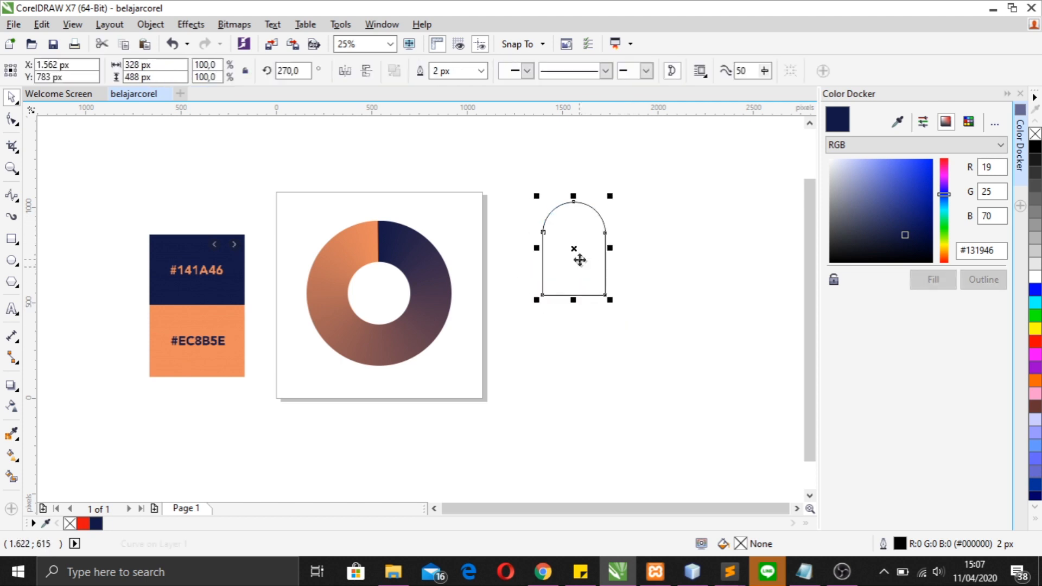
{"action": "left_click", "coordinate": [691, 305]}
{"action": "left_click_drag", "start_coordinate": [547, 340], "coordinate": [545, 407]}
Draw a circle about 540 px in diameter above the arch shape, outside the page's right edge.
{"action": "left_click", "coordinate": [12, 260]}
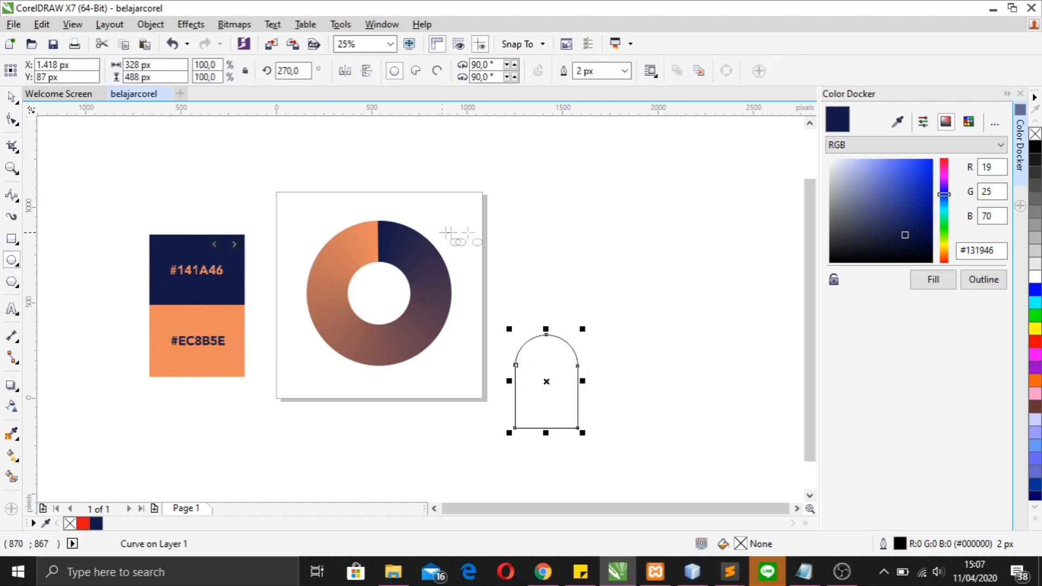
{"action": "left_click_drag", "start_coordinate": [515, 153], "coordinate": [616, 259]}
{"action": "left_click", "coordinate": [11, 98]}
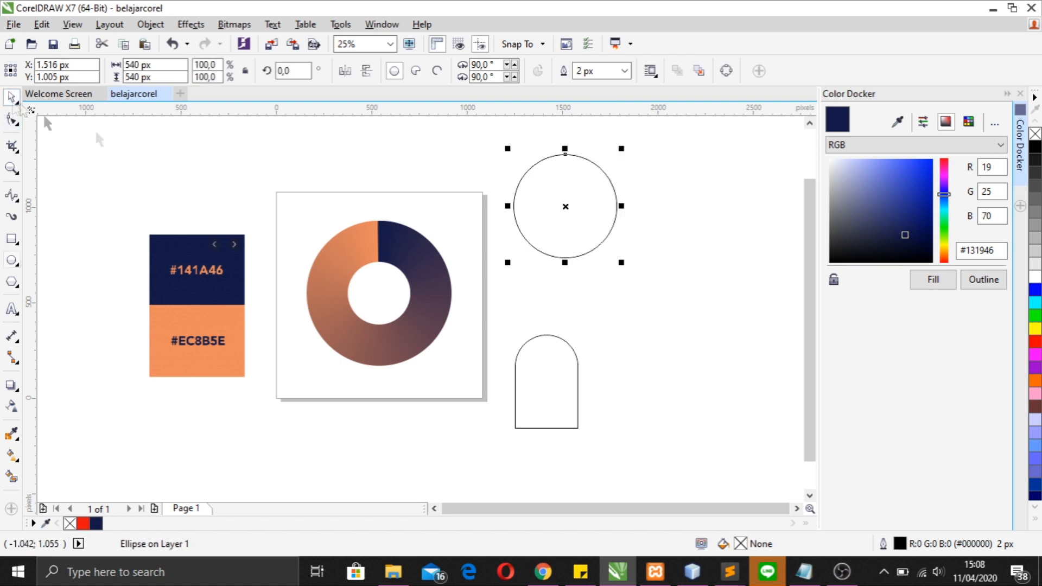
Duplicate the 540 px circle and shift the copy right to X 1786, Y 1005 px, overlapping the original.
{"action": "left_click_drag", "start_coordinate": [514, 205], "coordinate": [566, 207]}
{"action": "key", "text": "ctrl+z"}
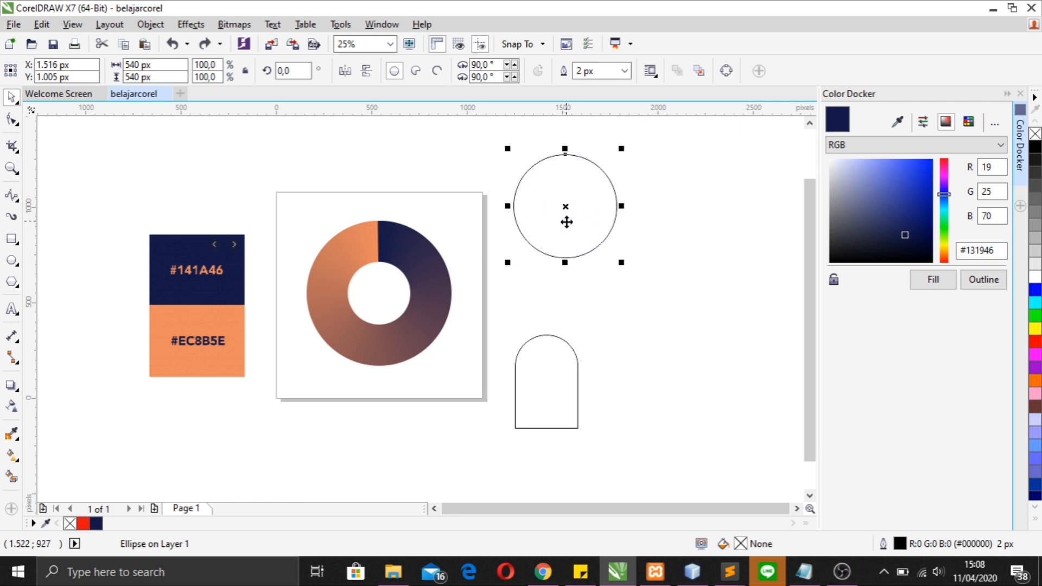
{"action": "key", "text": "ctrl+c"}
{"action": "key", "text": "ctrl+v"}
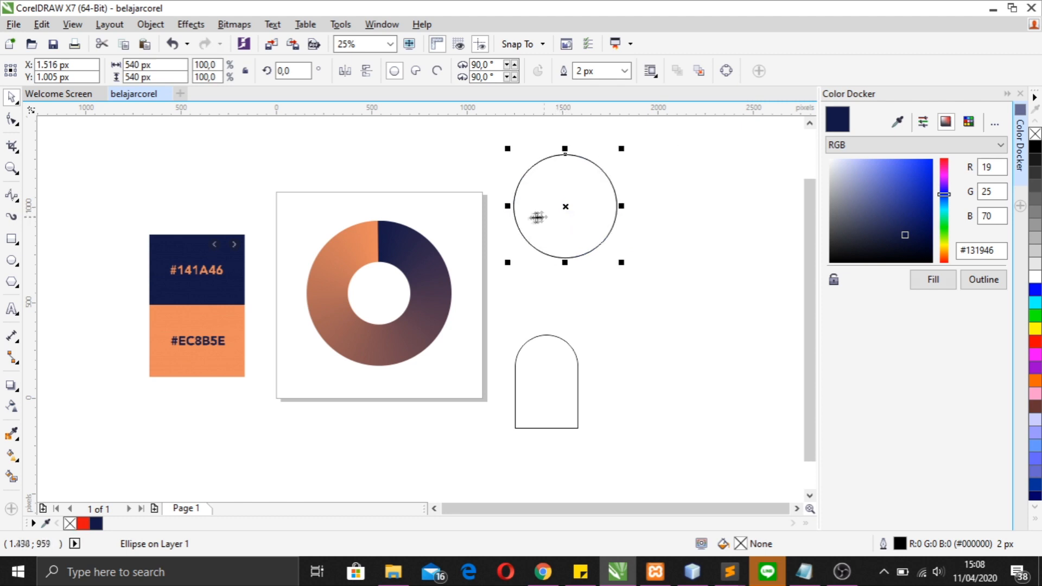
{"action": "left_click_drag", "start_coordinate": [512, 206], "coordinate": [565, 206]}
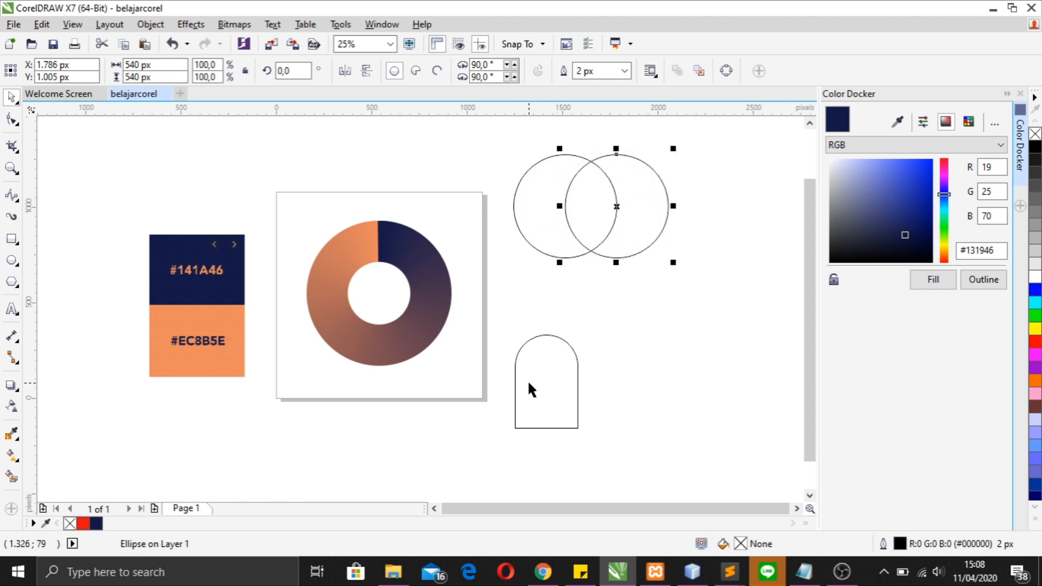
Intersect the two overlapping circles and move the resulting lens shape beside the arch, at X 1994, Y 83 px.
{"action": "left_click_drag", "start_coordinate": [707, 288], "coordinate": [486, 133]}
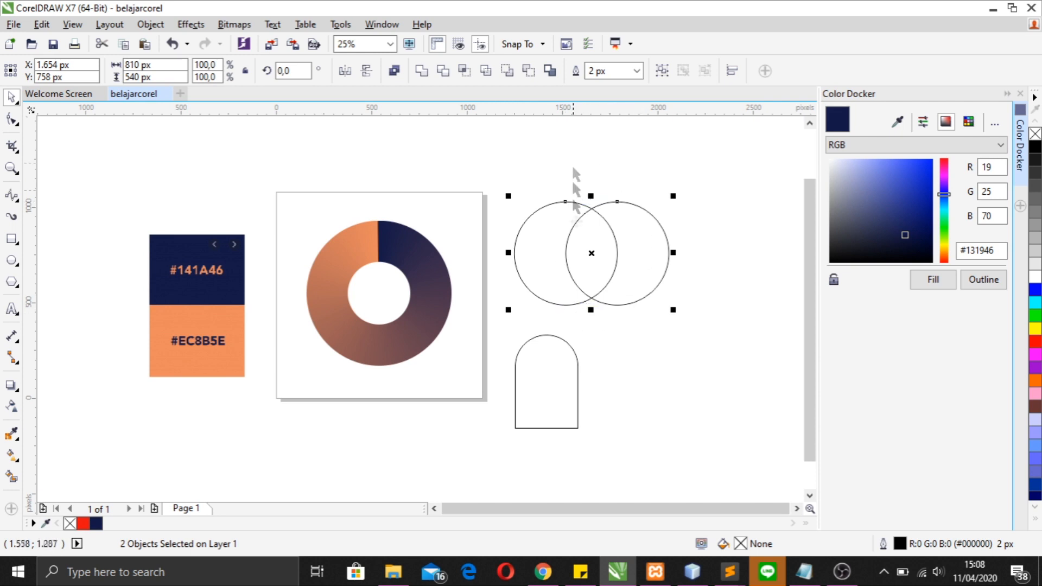
{"action": "left_click", "coordinate": [464, 71]}
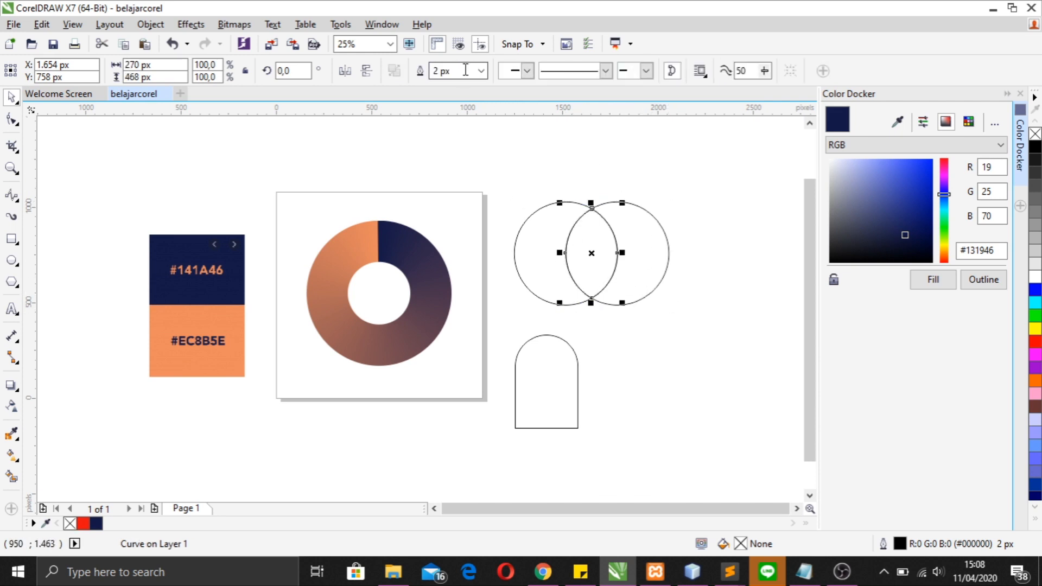
{"action": "left_click_drag", "start_coordinate": [590, 252], "coordinate": [657, 380]}
{"action": "left_click", "coordinate": [689, 380]}
{"action": "left_click", "coordinate": [657, 376]}
{"action": "left_click", "coordinate": [657, 376]}
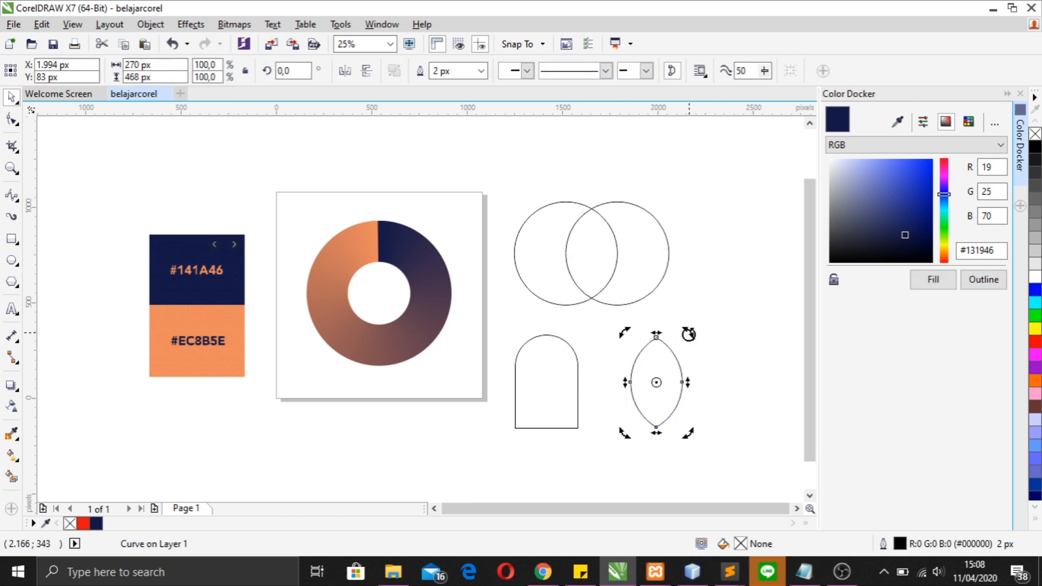
{"action": "left_click", "coordinate": [708, 397]}
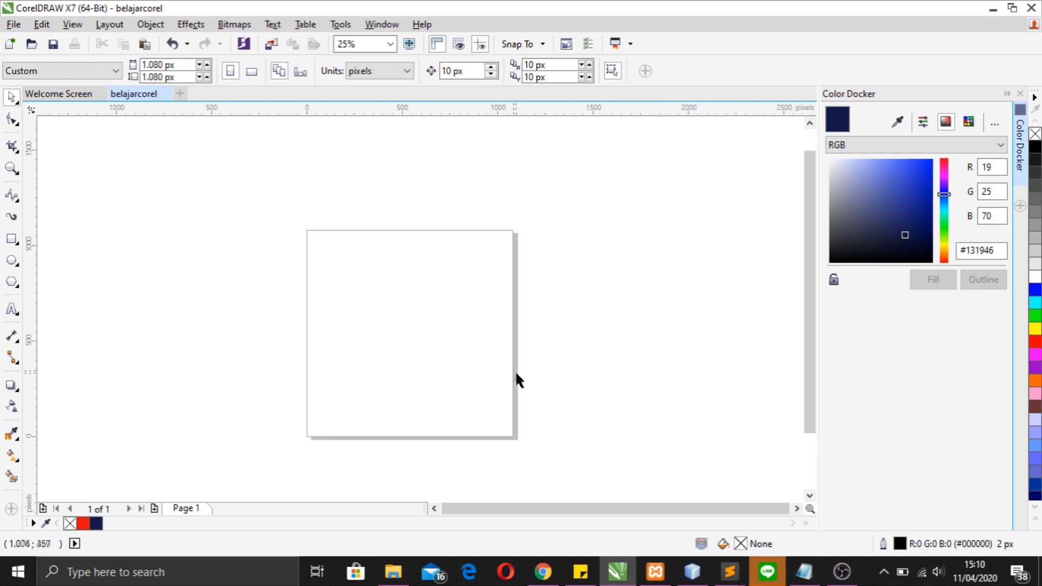
Switch to Chrome and copy the large alpine mountain photo from the mountain photography image results.
{"action": "scroll", "coordinate": [569, 507], "scroll_direction": "down", "scroll_amount": 1}
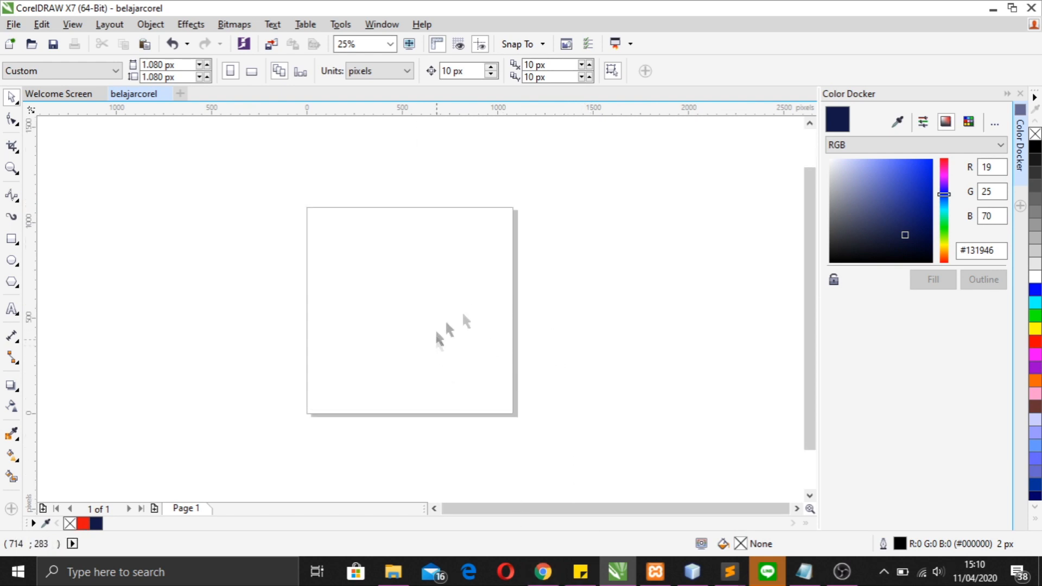
{"action": "mouse_move", "coordinate": [543, 572]}
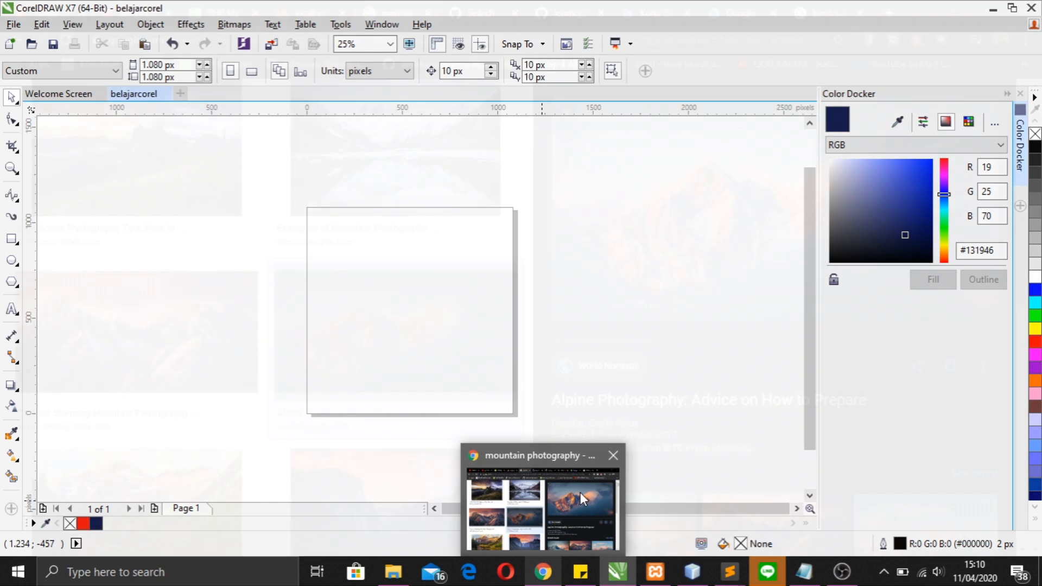
{"action": "left_click", "coordinate": [580, 493]}
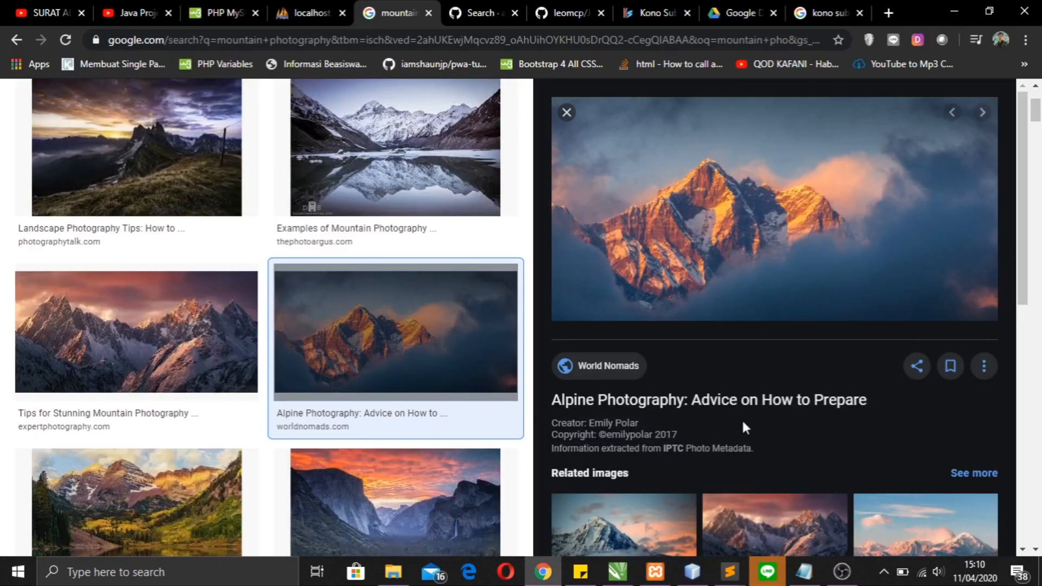
{"action": "right_click", "coordinate": [734, 184]}
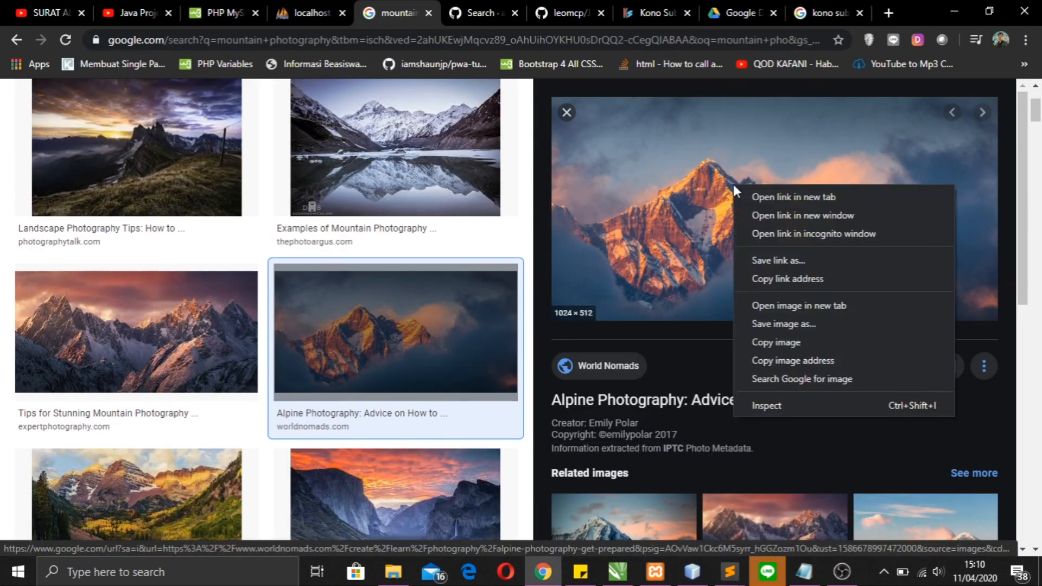
{"action": "left_click", "coordinate": [784, 360]}
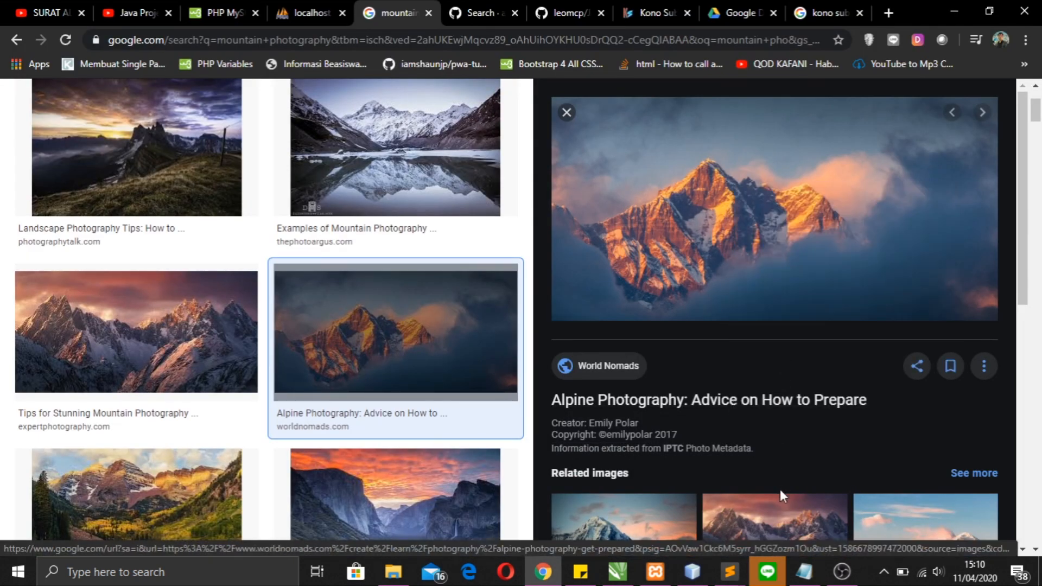
Switch back to CorelDRAW and paste the copied mountain photo onto the empty page.
{"action": "left_click", "coordinate": [619, 507]}
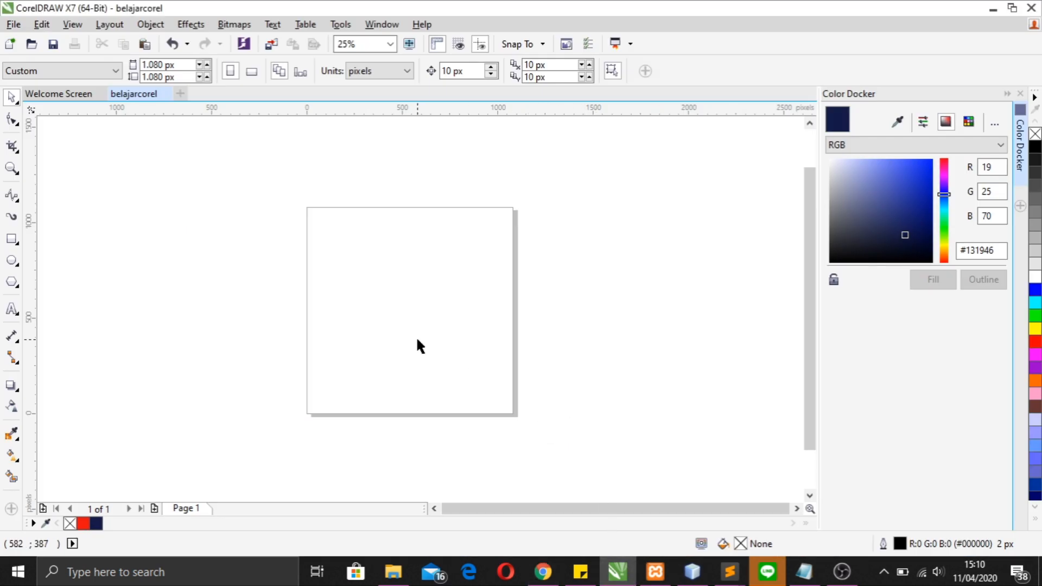
{"action": "key", "text": "ctrl+v"}
{"action": "scroll", "coordinate": [418, 339], "scroll_direction": "up", "scroll_amount": 1}
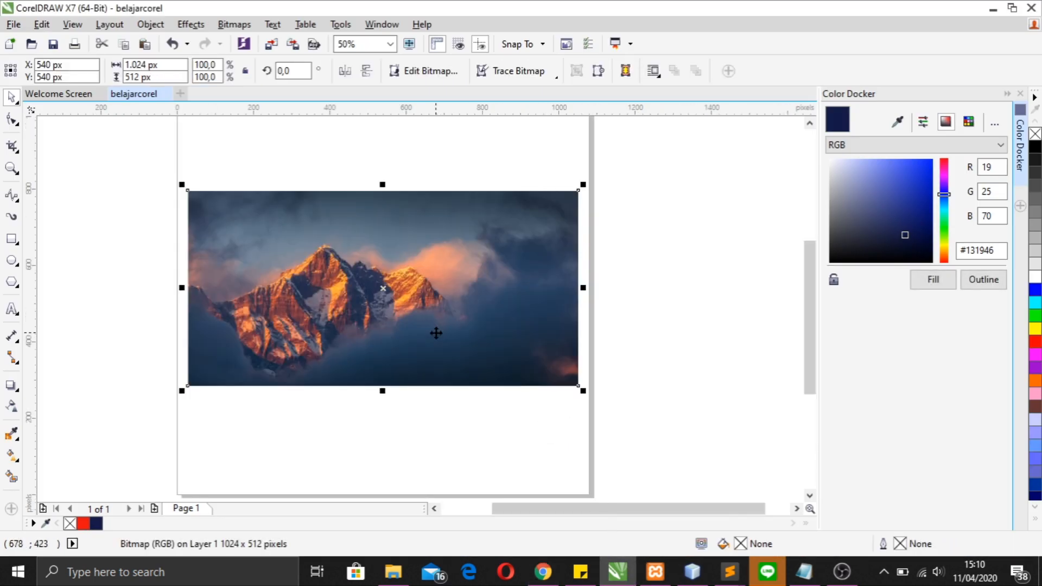
{"action": "left_click", "coordinate": [365, 399]}
Add the artistic text "MOUNTAIN" over the photo in the TT Norms Black font.
{"action": "left_click", "coordinate": [12, 309]}
{"action": "left_click", "coordinate": [232, 292]}
{"action": "left_click", "coordinate": [459, 70]}
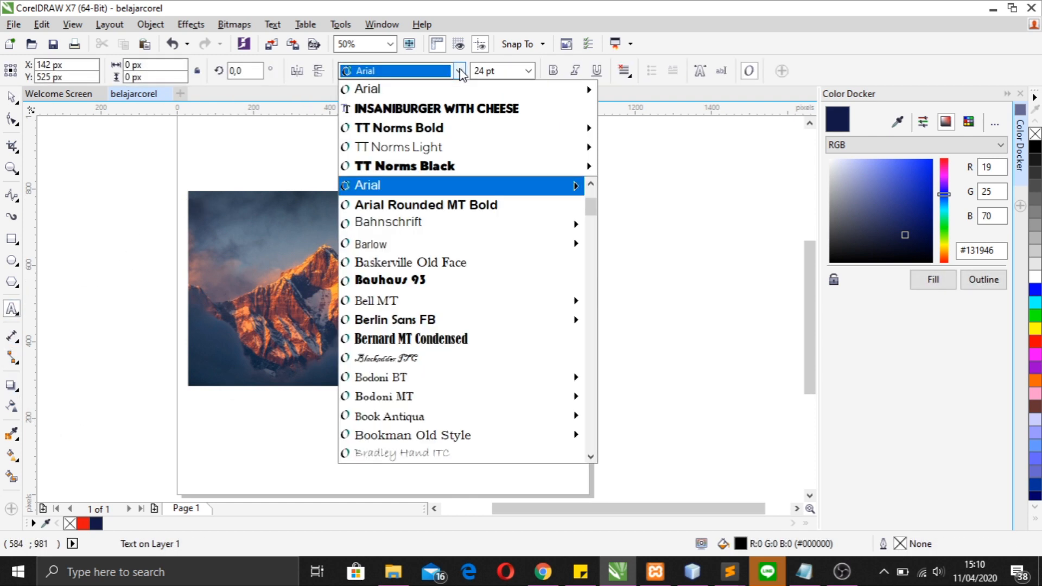
{"action": "mouse_move", "coordinate": [586, 166]}
{"action": "left_click", "coordinate": [711, 432]}
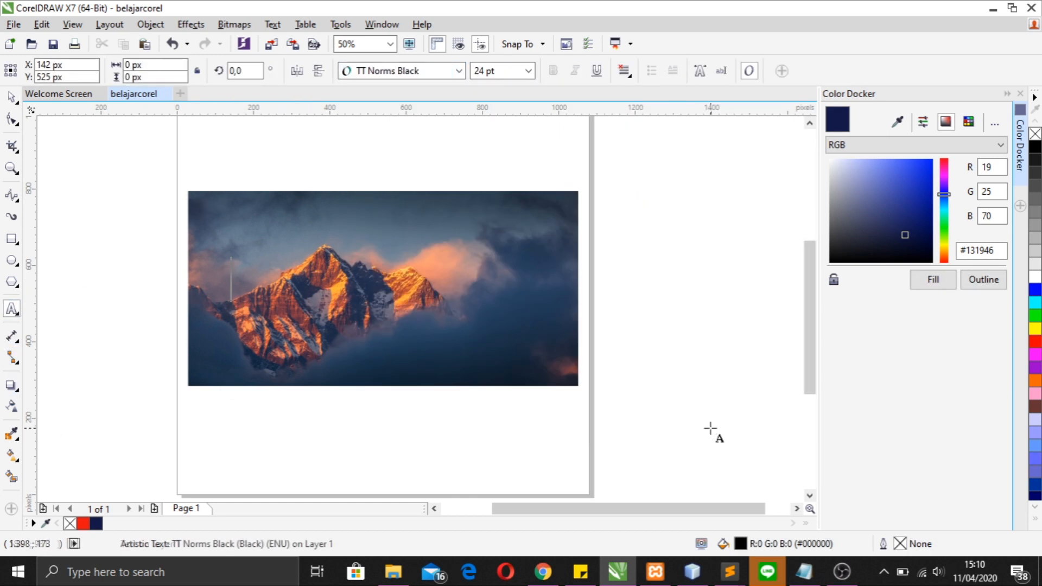
{"action": "type", "text": "MOUNTAIN"}
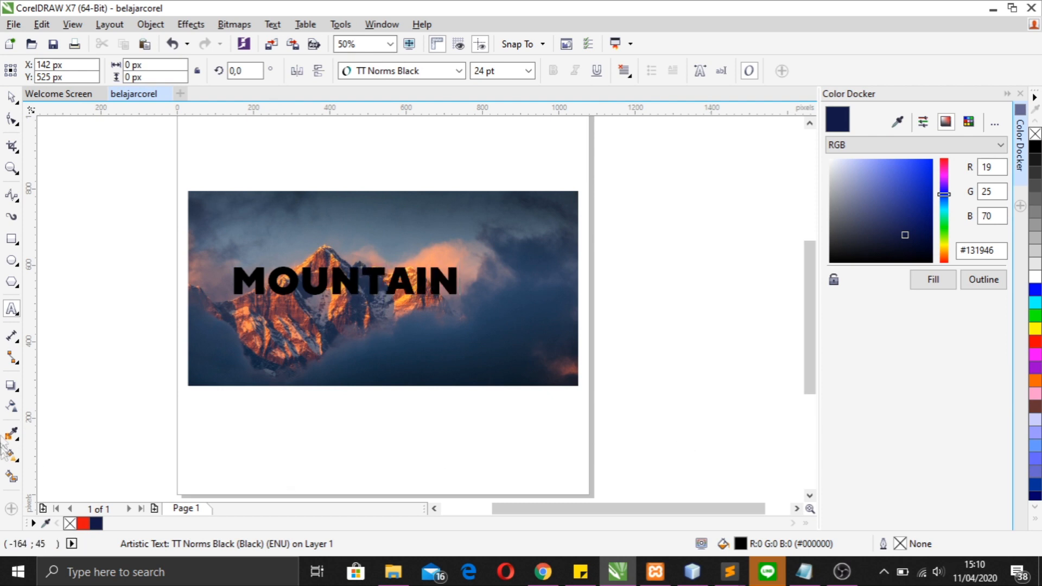
Enlarge the MOUNTAIN text to about 828 px wide and centre it on the photo, at X 540, Y 540 px.
{"action": "left_click", "coordinate": [12, 97]}
{"action": "left_click_drag", "start_coordinate": [462, 299], "coordinate": [510, 323]}
{"action": "left_click_drag", "start_coordinate": [361, 283], "coordinate": [383, 288]}
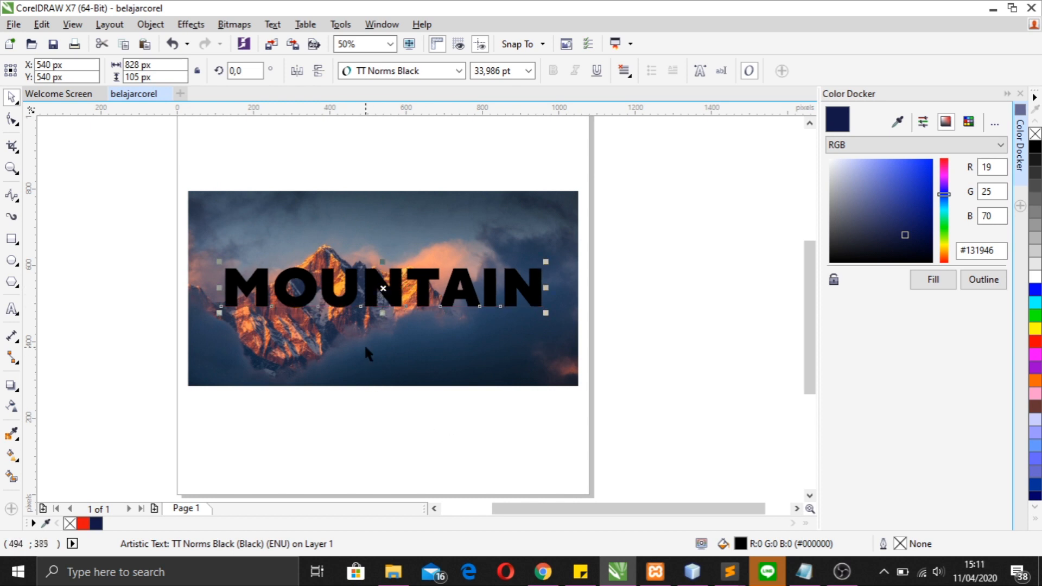
{"action": "left_click", "coordinate": [389, 435]}
Select the MOUNTAIN text and add the mountain photo to the selection.
{"action": "left_click", "coordinate": [293, 349]}
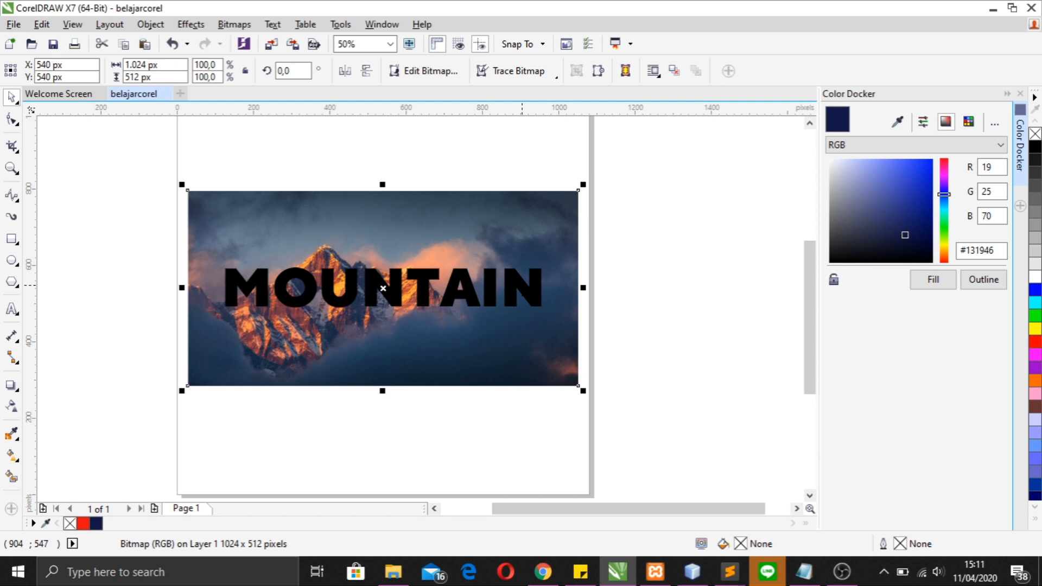
{"action": "left_click", "coordinate": [386, 393]}
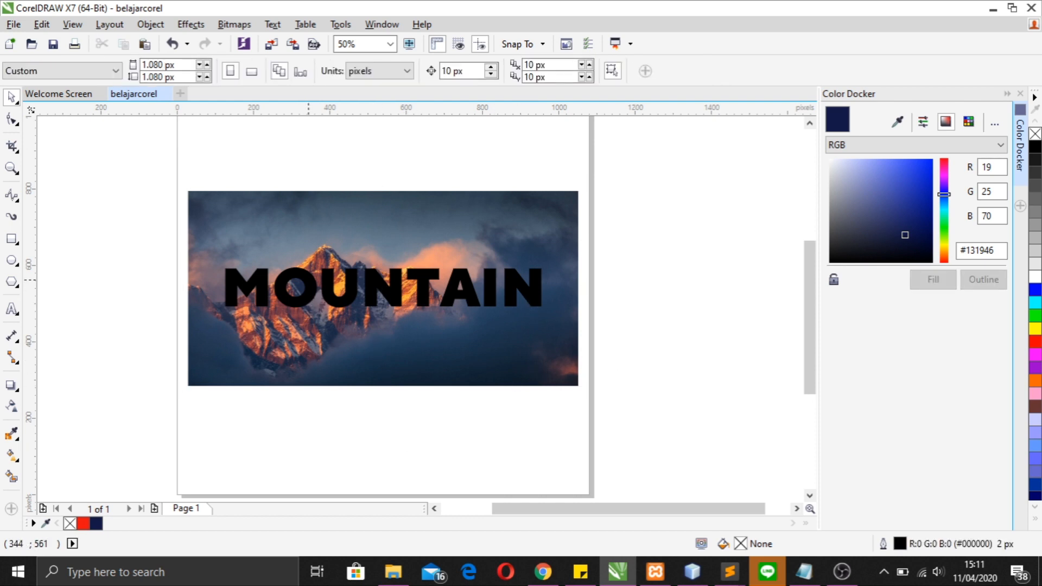
{"action": "left_click", "coordinate": [383, 288]}
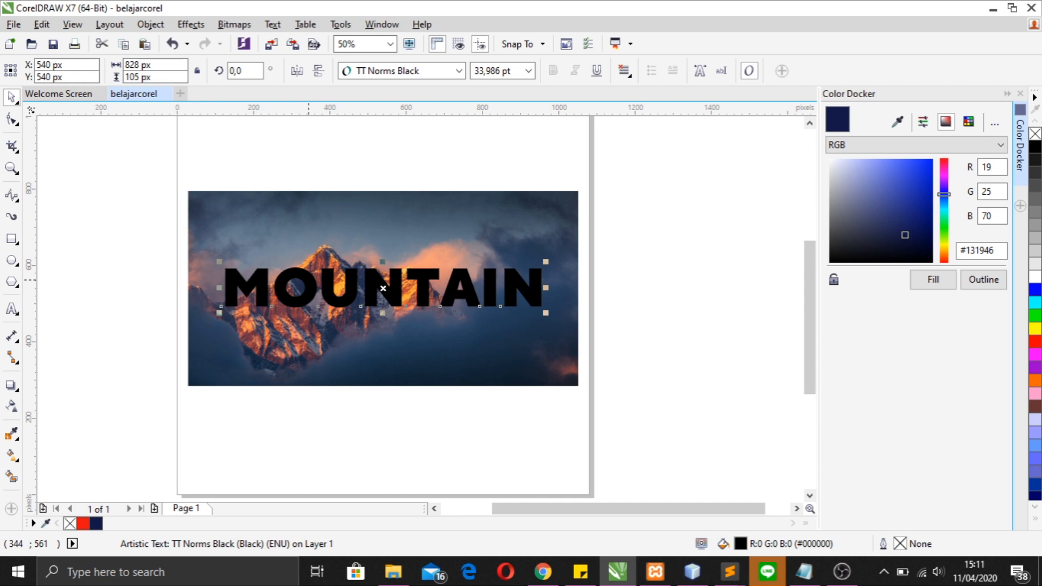
{"action": "left_click", "coordinate": [345, 234], "text": "shift"}
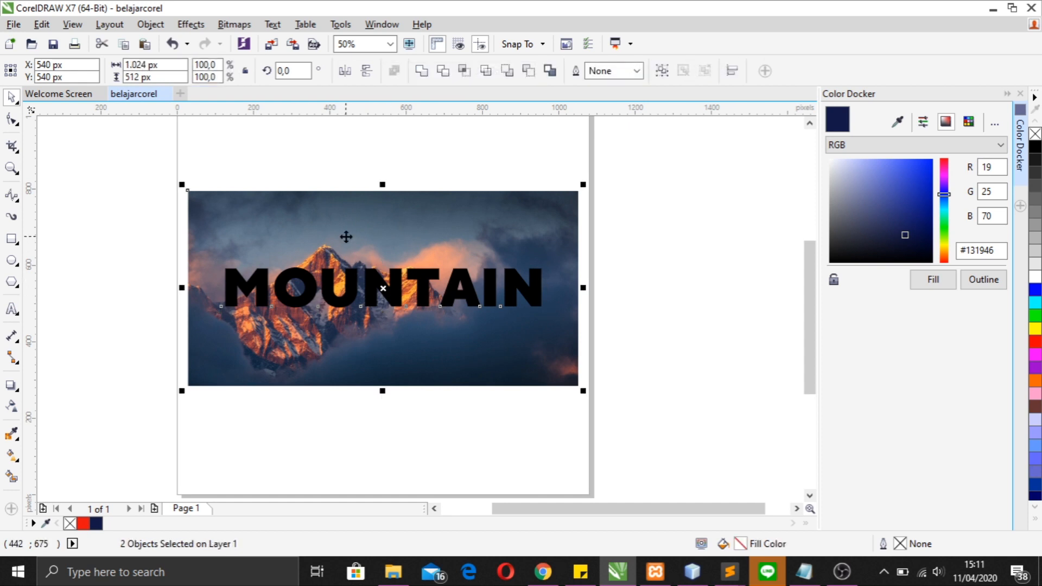
Intersect the MOUNTAIN text with the mountain photo so the photo fills the letter shapes.
{"action": "left_click", "coordinate": [465, 71]}
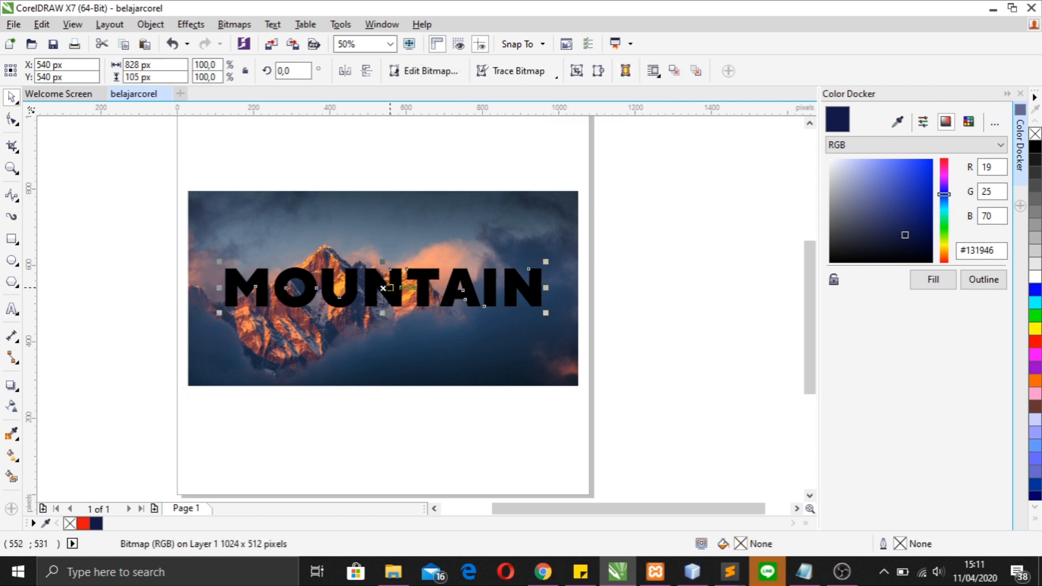
{"action": "left_click", "coordinate": [384, 216]}
{"action": "left_click", "coordinate": [407, 409]}
{"action": "left_click_drag", "start_coordinate": [213, 351], "coordinate": [599, 239]}
{"action": "left_click_drag", "start_coordinate": [334, 296], "coordinate": [647, 426]}
{"action": "left_click", "coordinate": [426, 334]}
{"action": "left_click_drag", "start_coordinate": [174, 239], "coordinate": [571, 327]}
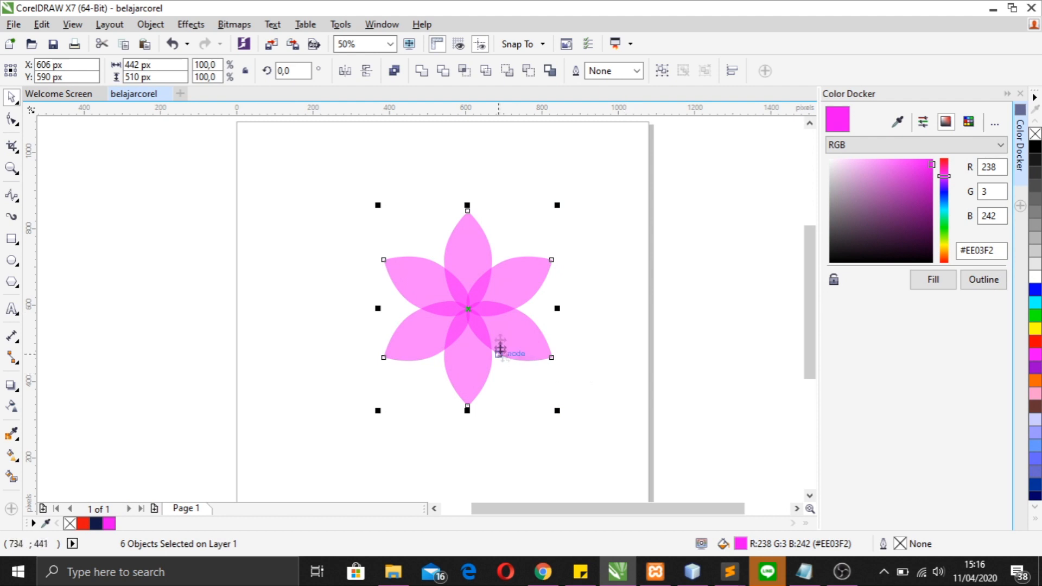
Select all six petals of the pink flower and move the flower off the page to its left side.
{"action": "left_click", "coordinate": [586, 414]}
{"action": "mouse_move", "coordinate": [314, 183]}
{"action": "left_mouse_down"}
{"action": "mouse_move", "coordinate": [622, 430]}
{"action": "mouse_move", "coordinate": [433, 260]}
{"action": "mouse_move", "coordinate": [320, 181]}
{"action": "left_mouse_up"}
{"action": "left_click", "coordinate": [608, 276]}
{"action": "left_click", "coordinate": [617, 407]}
{"action": "left_click_drag", "start_coordinate": [581, 437], "coordinate": [340, 184]}
{"action": "left_click_drag", "start_coordinate": [462, 300], "coordinate": [131, 286]}
{"action": "left_click", "coordinate": [276, 337]}
Draw an upright ellipse about 224 px wide and 362 px high on the page and convert it to curves.
{"action": "left_click", "coordinate": [12, 261]}
{"action": "left_click_drag", "start_coordinate": [372, 181], "coordinate": [458, 320]}
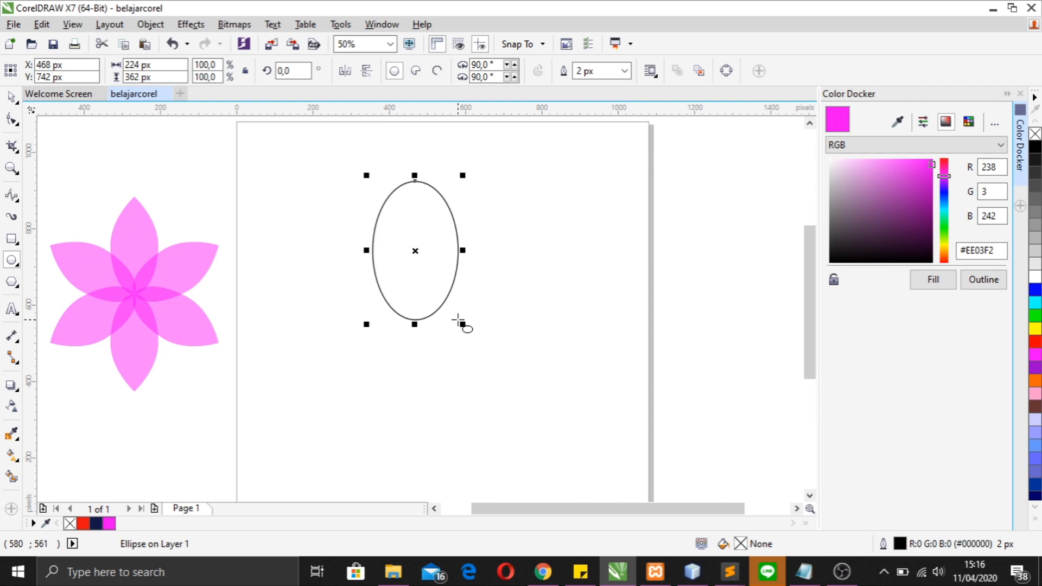
{"action": "key", "text": "space"}
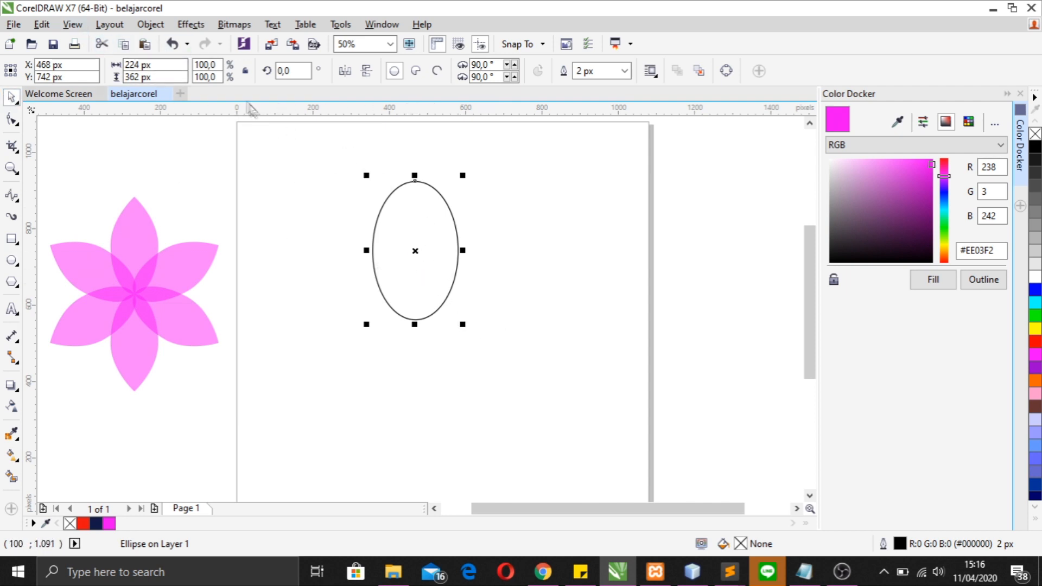
{"action": "left_click", "coordinate": [151, 24]}
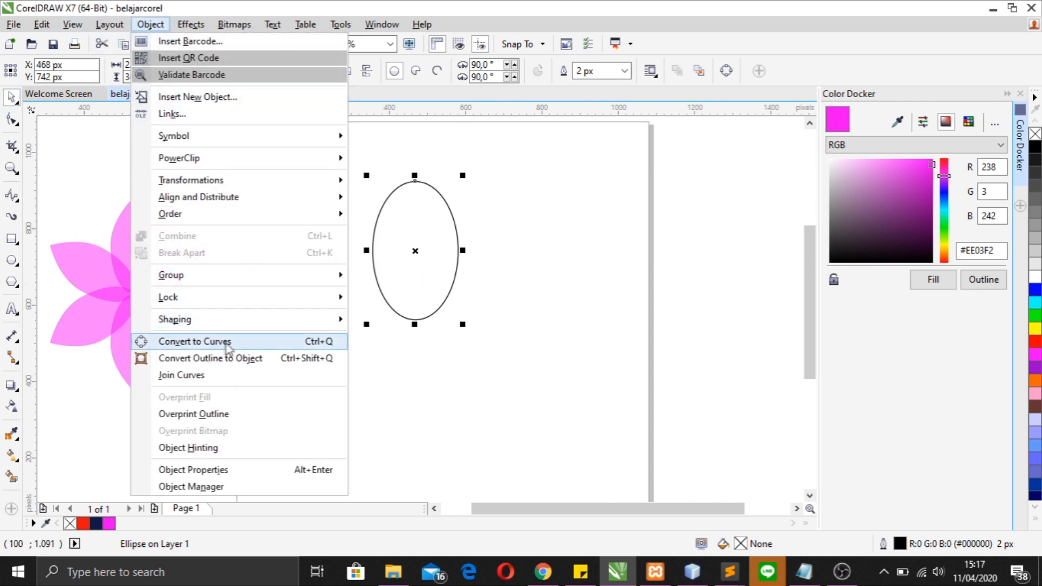
{"action": "left_click", "coordinate": [304, 342]}
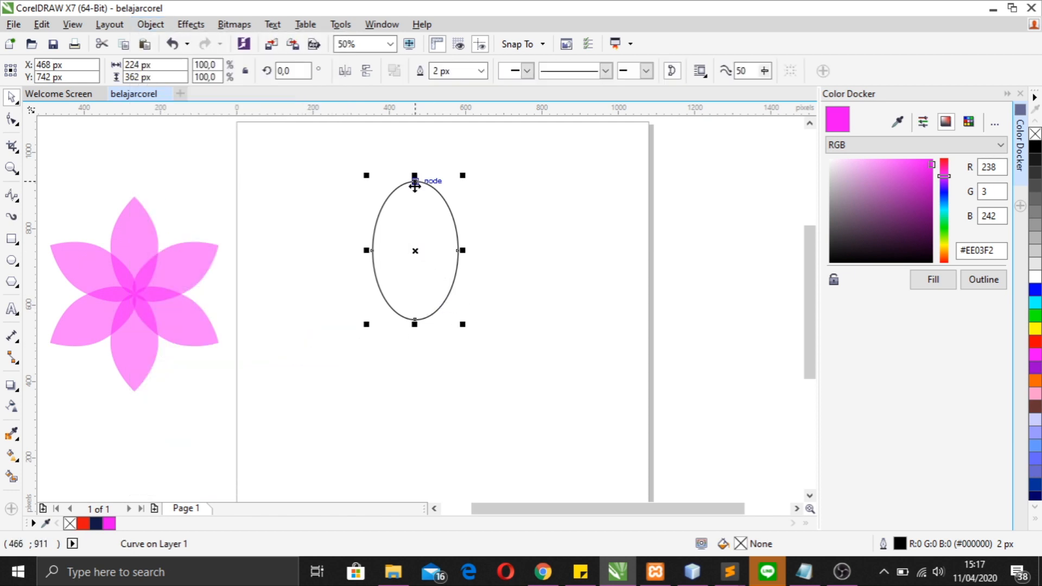
Pull in the curve handles of the ellipse's top node to shape a pointed petal tip.
{"action": "left_click", "coordinate": [13, 123]}
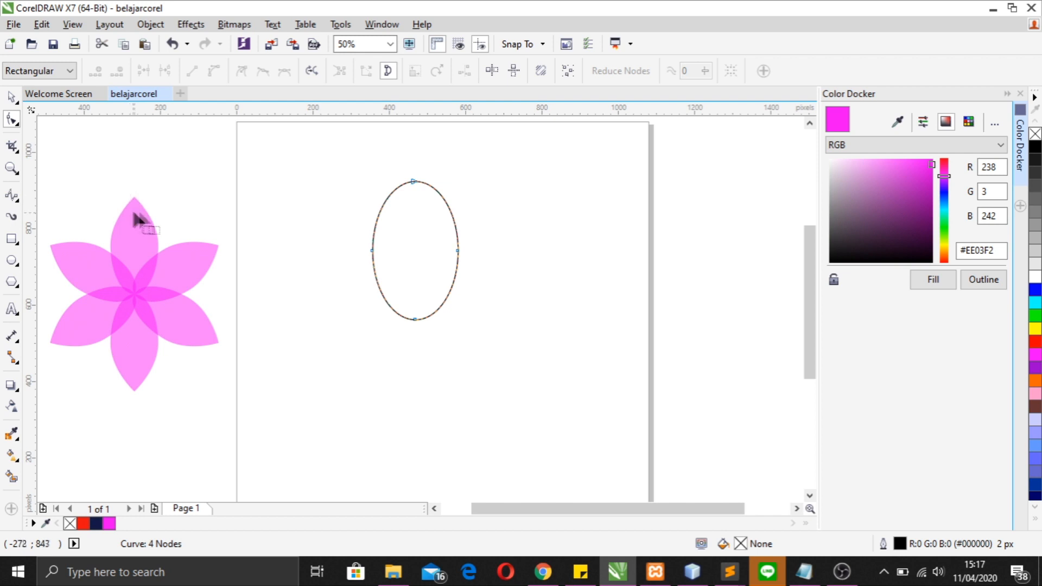
{"action": "left_click", "coordinate": [411, 180]}
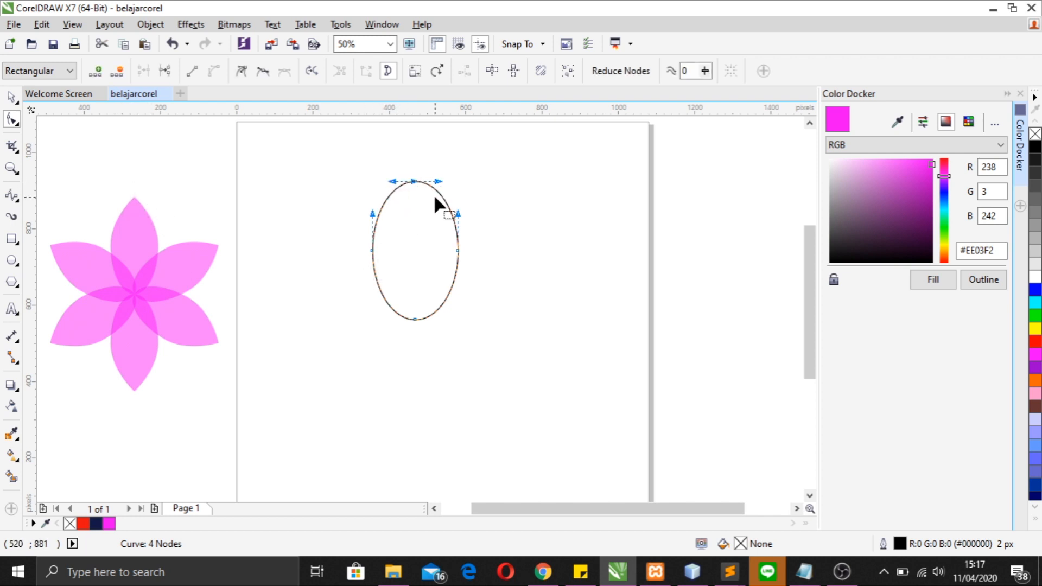
{"action": "left_click_drag", "start_coordinate": [437, 189], "coordinate": [413, 183]}
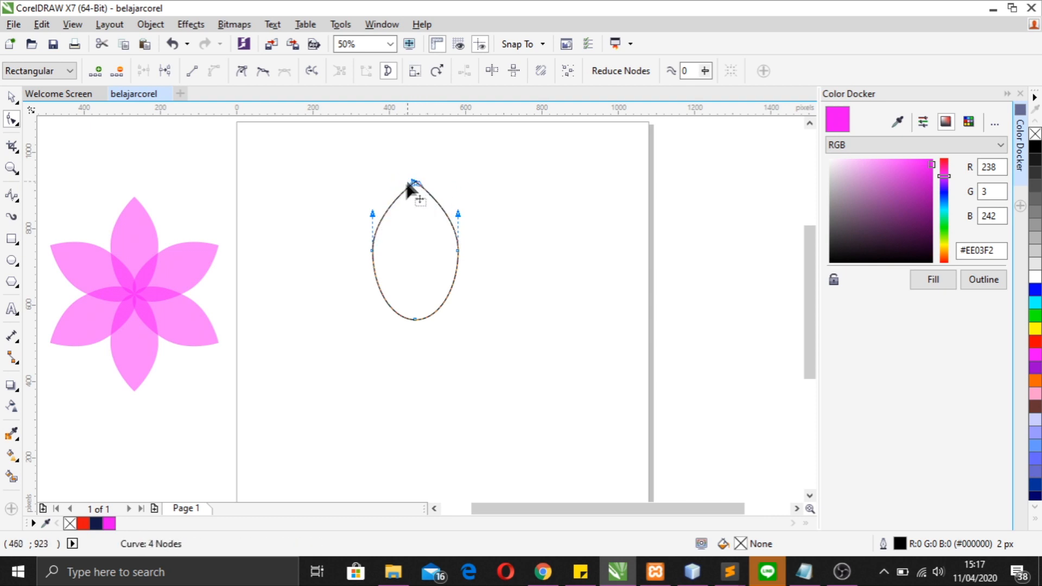
Resize the petal to about 183 px wide and 360 px high with its centre near X 494, Y 763 px.
{"action": "left_click", "coordinate": [11, 96]}
{"action": "left_click_drag", "start_coordinate": [414, 325], "coordinate": [428, 298]}
{"action": "left_click", "coordinate": [492, 302]}
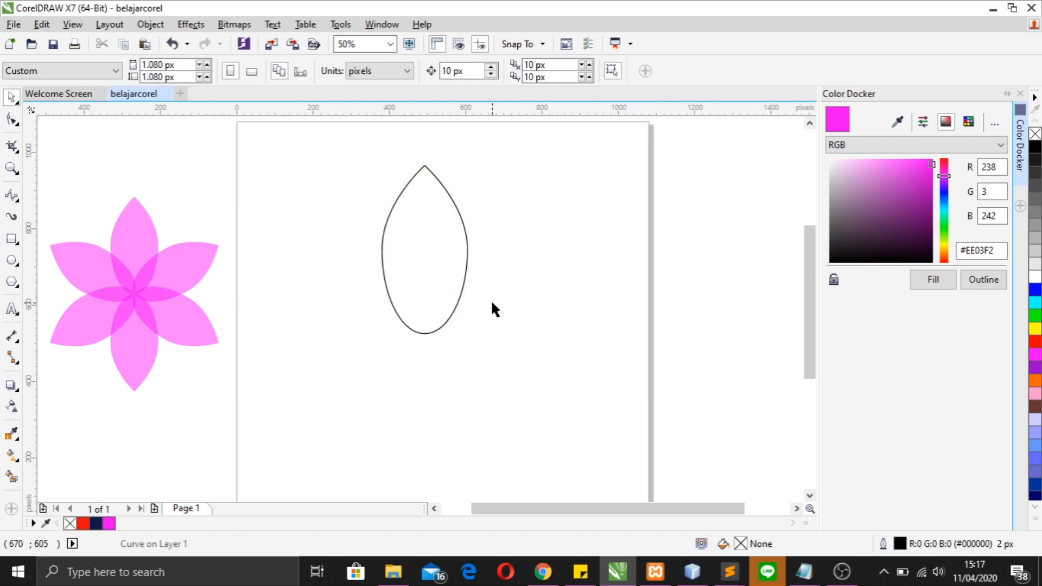
{"action": "left_click", "coordinate": [458, 300]}
{"action": "left_click_drag", "start_coordinate": [471, 161], "coordinate": [474, 194]}
{"action": "left_click_drag", "start_coordinate": [426, 270], "coordinate": [434, 250]}
{"action": "left_click", "coordinate": [431, 275]}
{"action": "left_click", "coordinate": [482, 266]}
{"action": "left_click", "coordinate": [421, 235]}
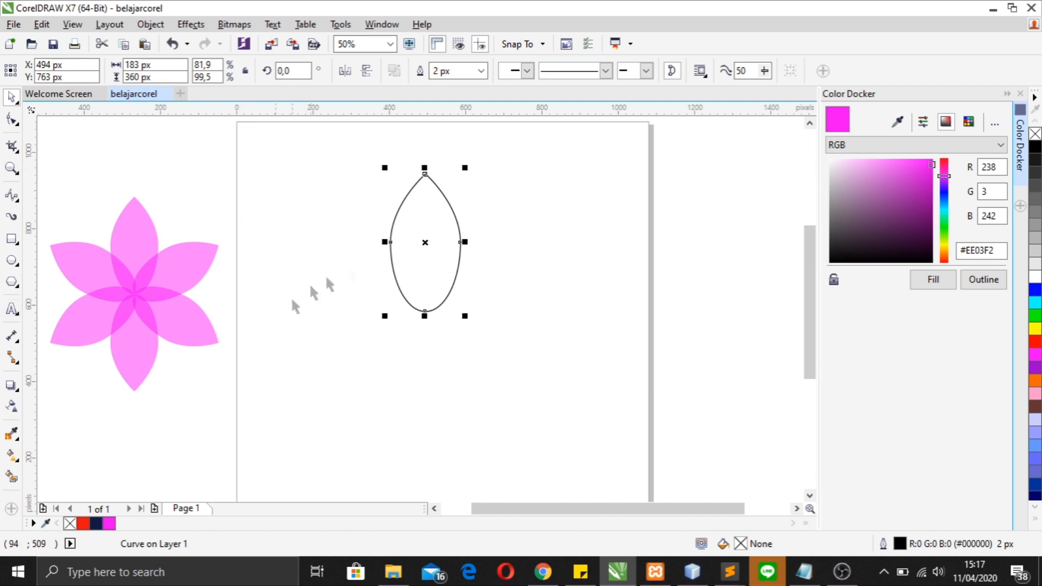
Move the petal's centre of rotation to its bottom node, try a free rotation of the petal and undo it.
{"action": "left_click", "coordinate": [443, 269]}
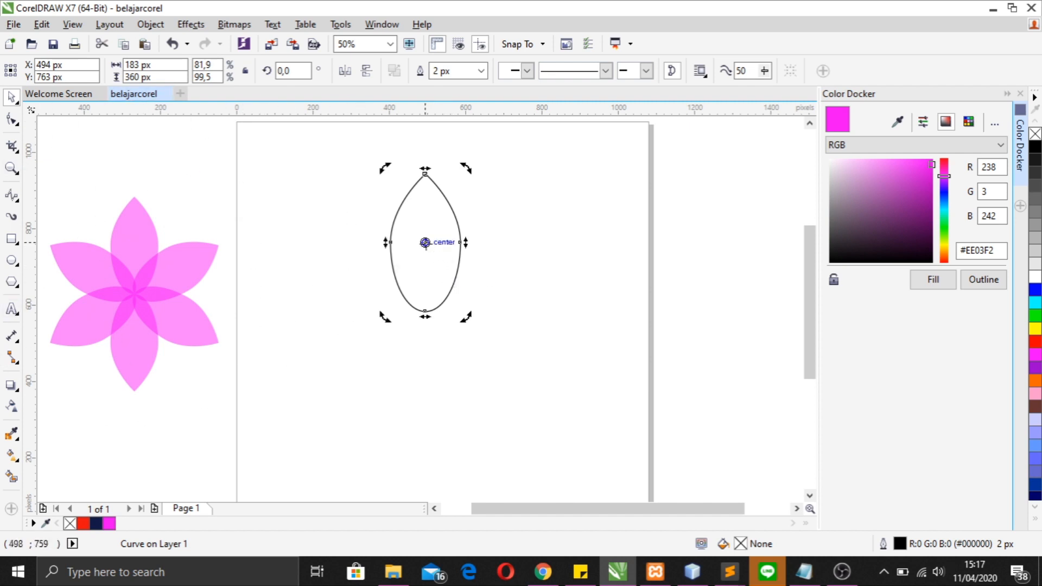
{"action": "left_click_drag", "start_coordinate": [425, 242], "coordinate": [430, 287]}
{"action": "left_click_drag", "start_coordinate": [468, 171], "coordinate": [373, 173]}
{"action": "key", "text": "ctrl+z"}
{"action": "left_click", "coordinate": [500, 246]}
{"action": "key", "text": "ctrl+z"}
{"action": "left_click", "coordinate": [520, 255]}
{"action": "left_click", "coordinate": [413, 233]}
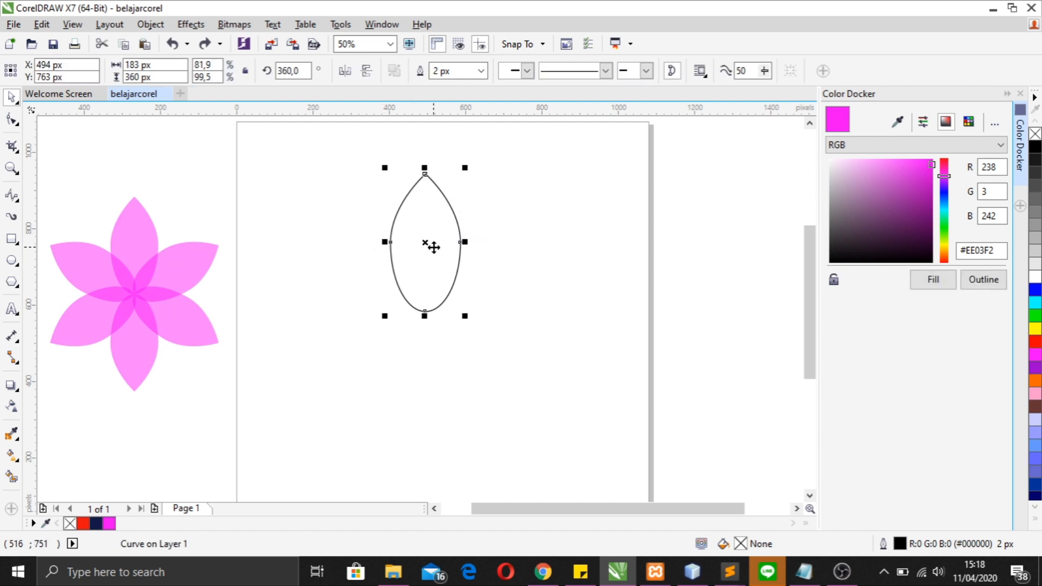
Copy the petal and paste a duplicate in place.
{"action": "right_click", "coordinate": [433, 247]}
{"action": "right_click", "coordinate": [437, 245]}
{"action": "right_click", "coordinate": [440, 247]}
{"action": "left_click", "coordinate": [405, 252]}
{"action": "key", "text": "ctrl+c"}
{"action": "key", "text": "ctrl+v"}
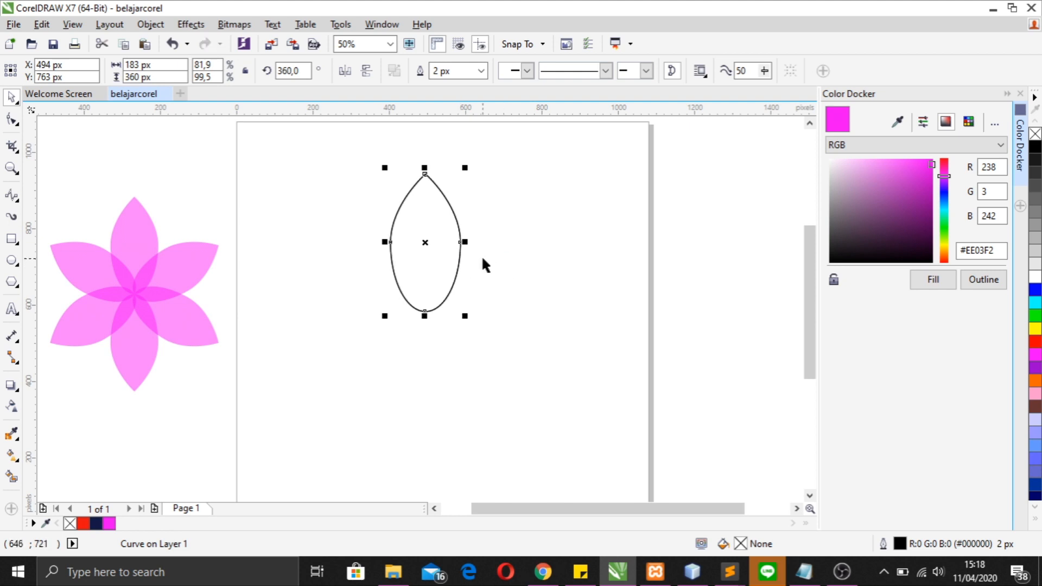
Rotate the duplicate petal to 60° about the bottom node of the original.
{"action": "left_click_drag", "start_coordinate": [307, 71], "coordinate": [255, 71]}
{"action": "left_click", "coordinate": [425, 210]}
{"action": "left_click", "coordinate": [301, 71]}
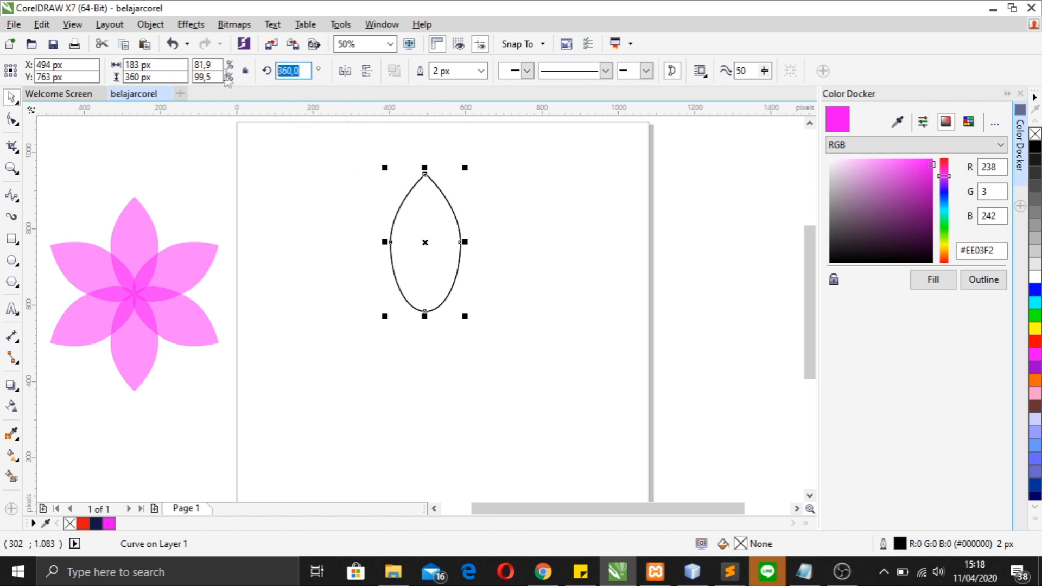
{"action": "type", "text": "60"}
{"action": "key", "text": "Return"}
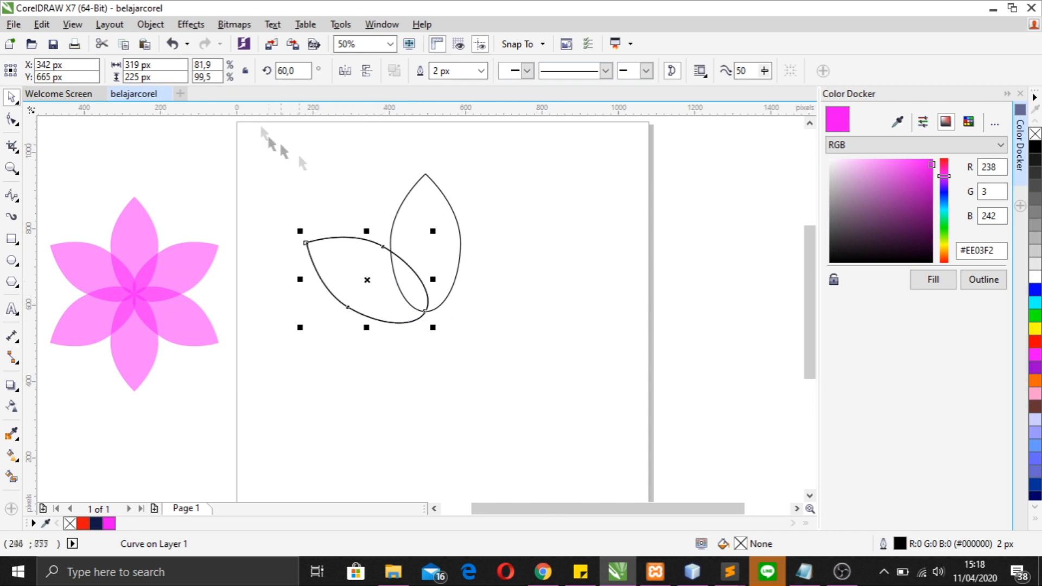
Complete the six-petal flower with four more petal copies rotated to 120°, 180°, 240° and 300° about the shared bottom node.
{"action": "left_click", "coordinate": [305, 72]}
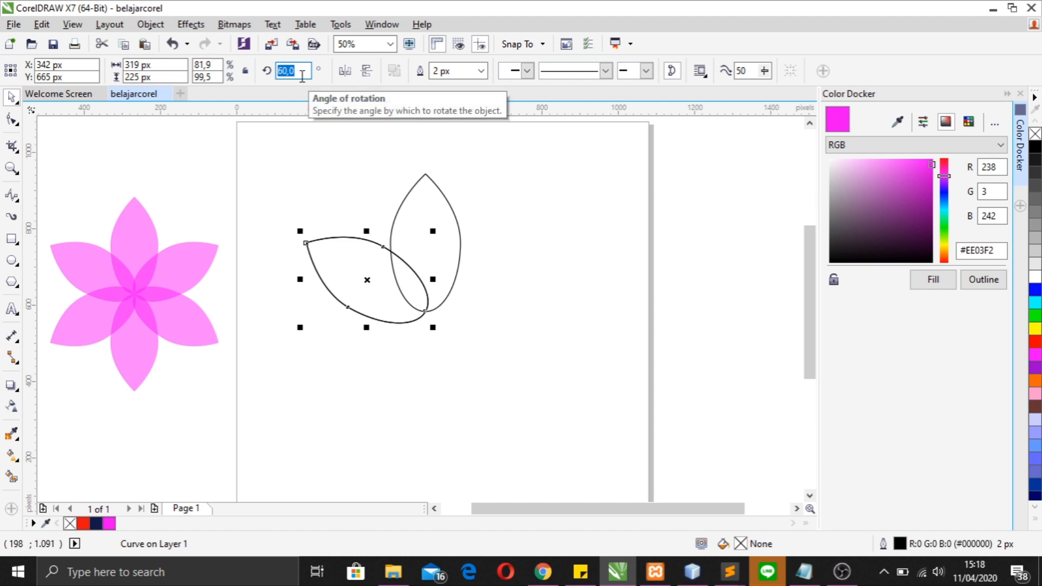
{"action": "type", "text": "120"}
{"action": "key", "text": "Return"}
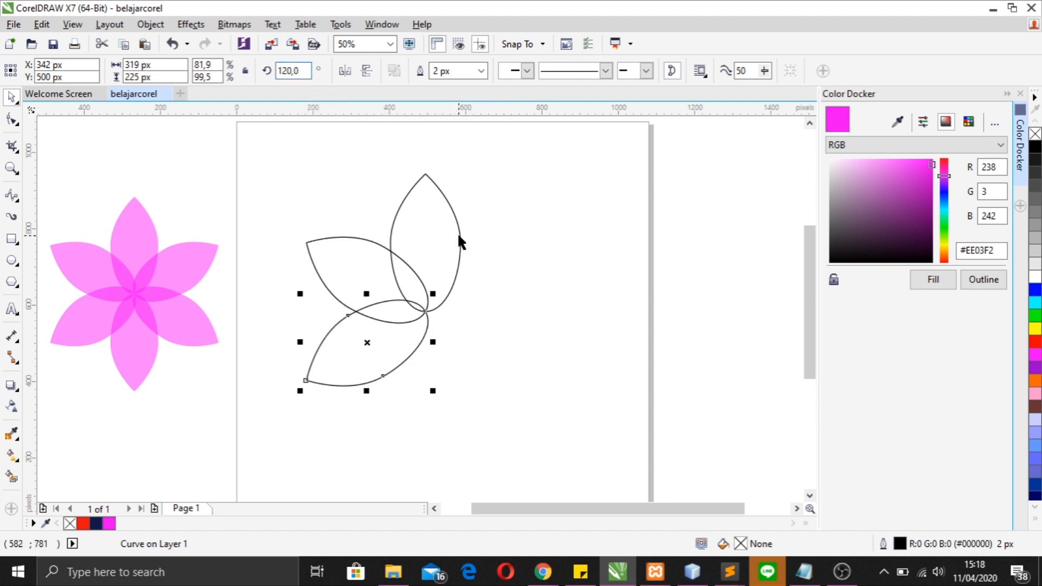
{"action": "left_click", "coordinate": [293, 71]}
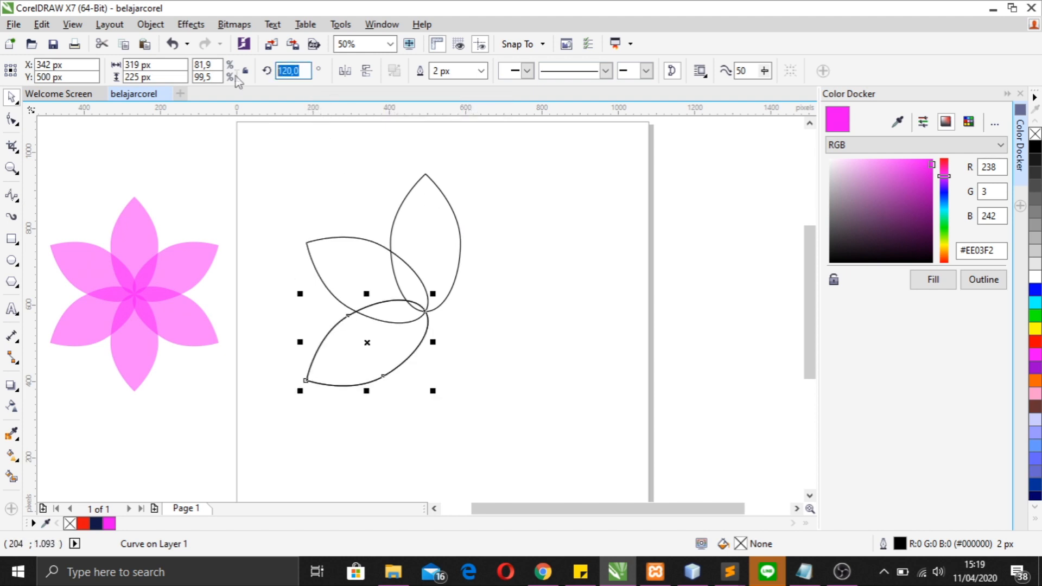
{"action": "type", "text": "180"}
{"action": "key", "text": "Return"}
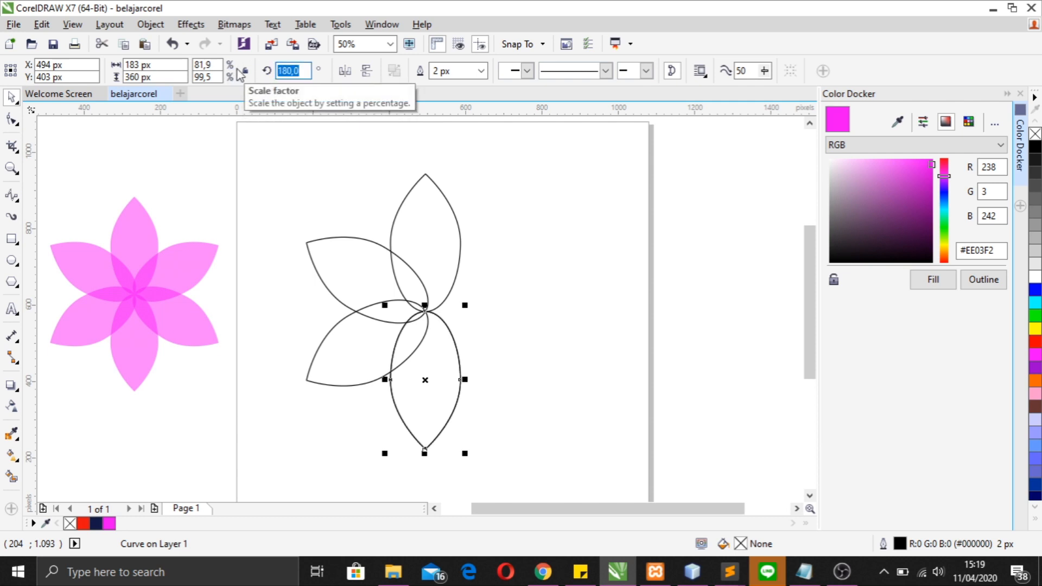
{"action": "type", "text": "240"}
{"action": "key", "text": "Return"}
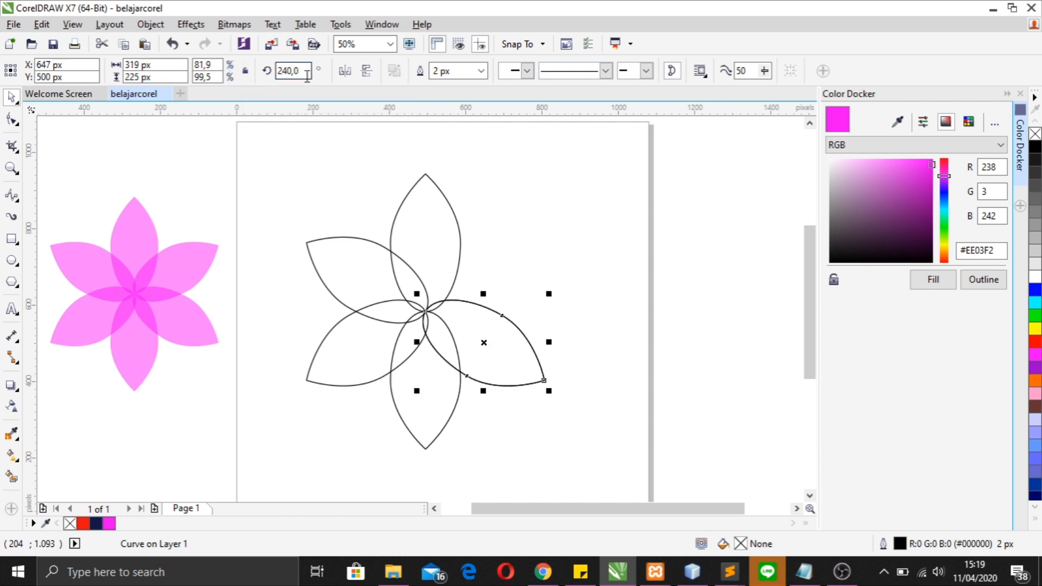
{"action": "key", "text": "ctrl+r"}
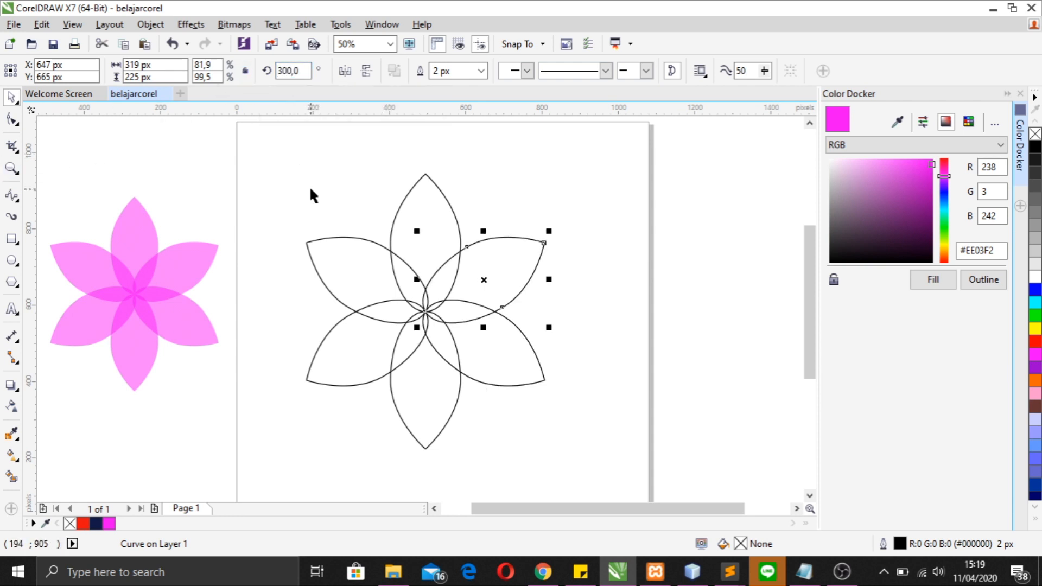
Select all six new petals, fill them with blue #00B3FF and remove their outline.
{"action": "left_click", "coordinate": [486, 424]}
{"action": "left_click_drag", "start_coordinate": [606, 461], "coordinate": [267, 155]}
{"action": "left_click_drag", "start_coordinate": [944, 177], "coordinate": [942, 155]}
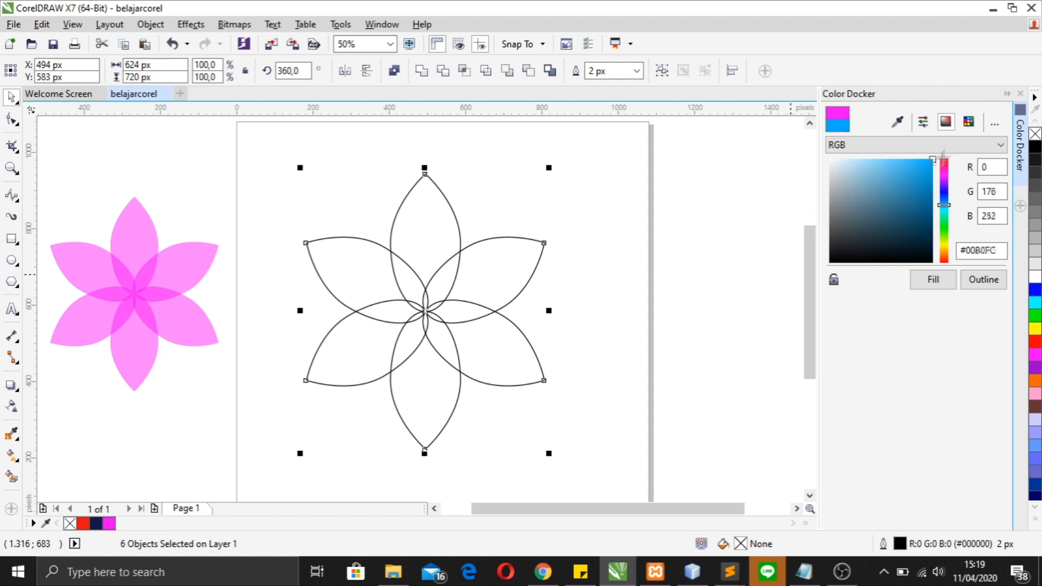
{"action": "left_click", "coordinate": [934, 279]}
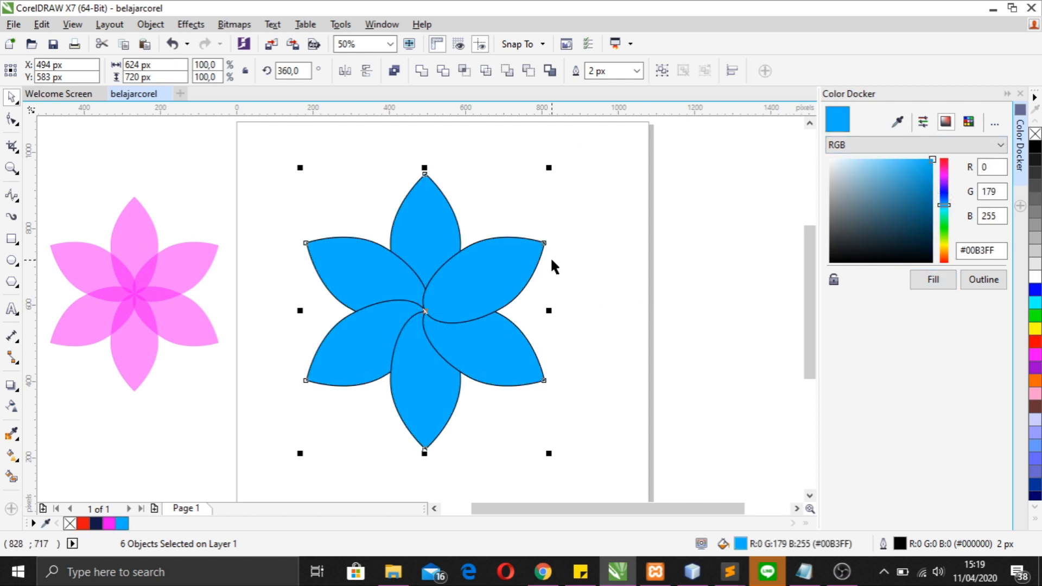
{"action": "right_click", "coordinate": [1035, 134]}
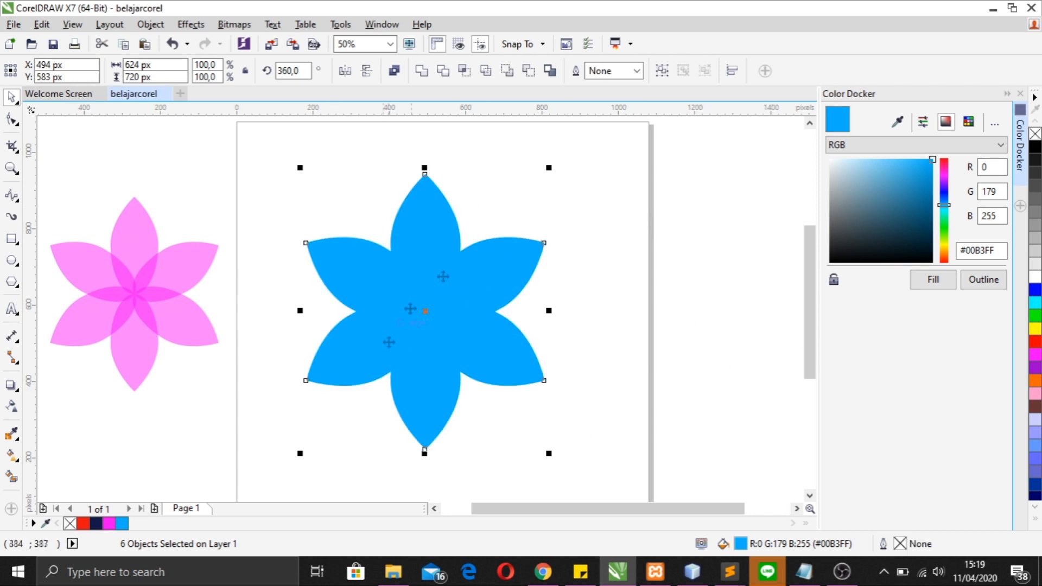
Apply a uniform transparency of 50 to the six blue petals.
{"action": "left_click", "coordinate": [11, 408]}
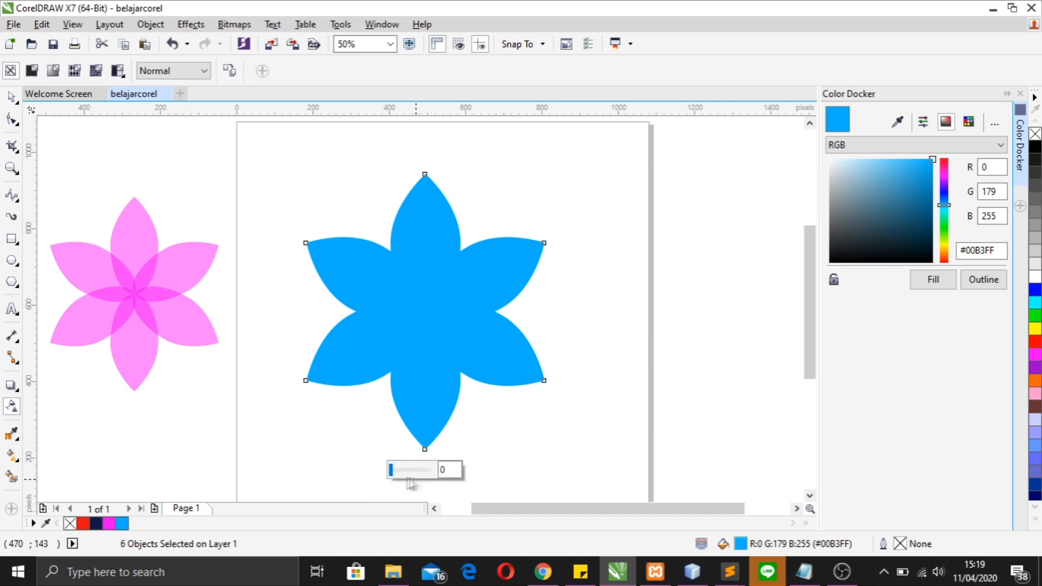
{"action": "left_click", "coordinate": [412, 470]}
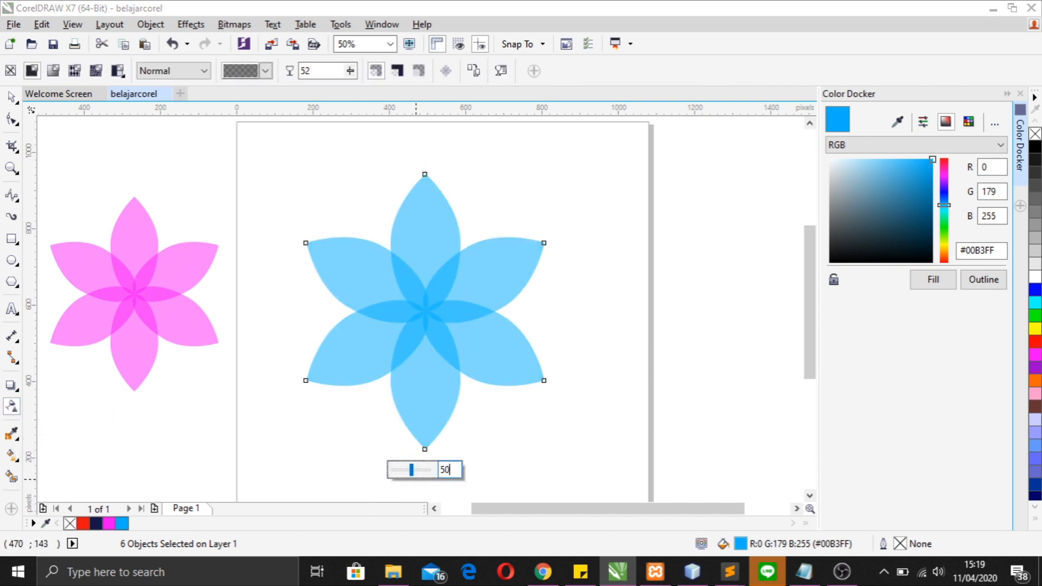
{"action": "key", "text": "space"}
{"action": "left_click_drag", "start_coordinate": [551, 165], "coordinate": [529, 316]}
{"action": "left_click_drag", "start_coordinate": [362, 380], "coordinate": [308, 269]}
{"action": "left_click", "coordinate": [450, 353]}
{"action": "left_click_drag", "start_coordinate": [500, 392], "coordinate": [217, 151]}
{"action": "left_click", "coordinate": [468, 274]}
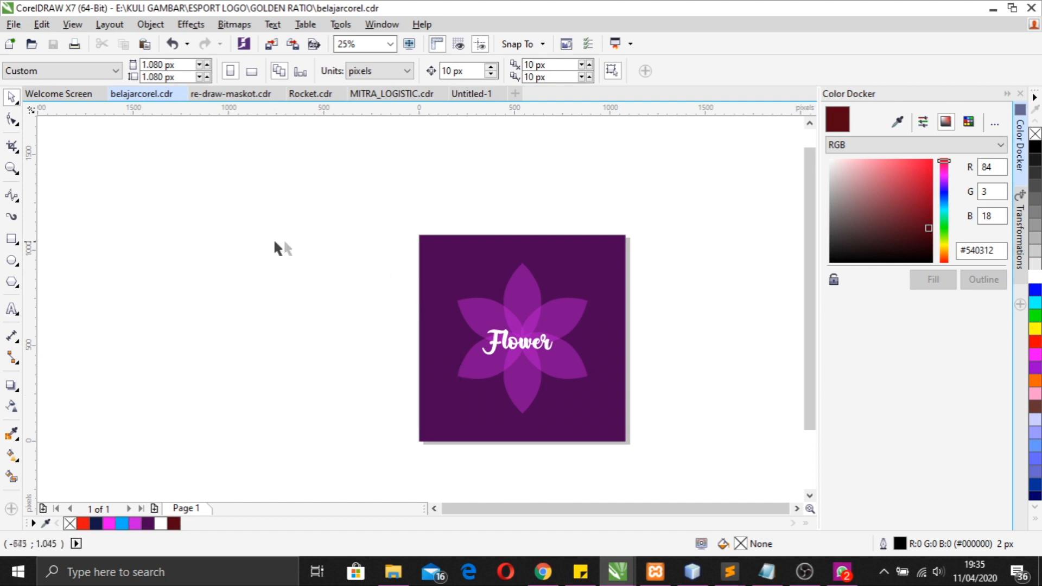
{"action": "left_click_drag", "start_coordinate": [326, 196], "coordinate": [352, 495]}
{"action": "left_click_drag", "start_coordinate": [374, 181], "coordinate": [732, 453]}
{"action": "left_click", "coordinate": [395, 209]}
{"action": "left_click_drag", "start_coordinate": [382, 182], "coordinate": [683, 453]}
{"action": "left_click", "coordinate": [570, 444]}
{"action": "left_click", "coordinate": [567, 352]}
{"action": "left_click", "coordinate": [571, 439]}
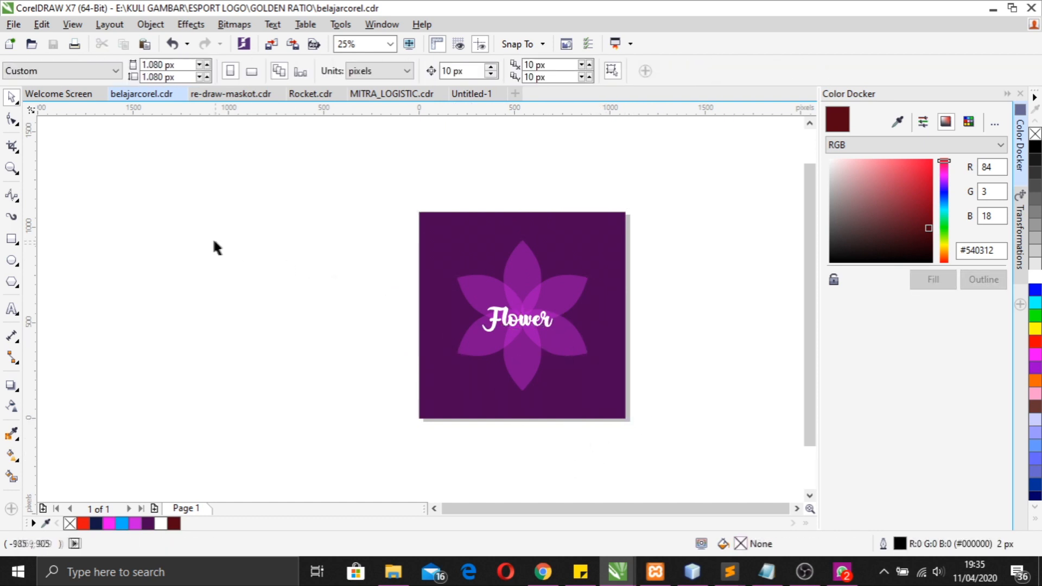
Export the Flower design as the PNG file belajarcorel.png in 24-bit RGB colour and open the exported image in Photos.
{"action": "left_click", "coordinate": [14, 25]}
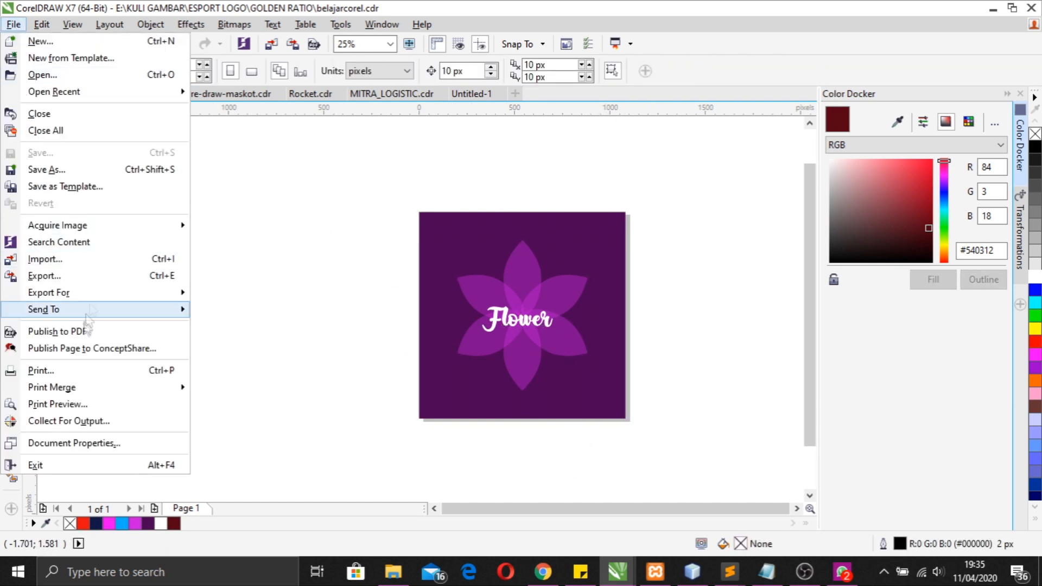
{"action": "left_click", "coordinate": [121, 277]}
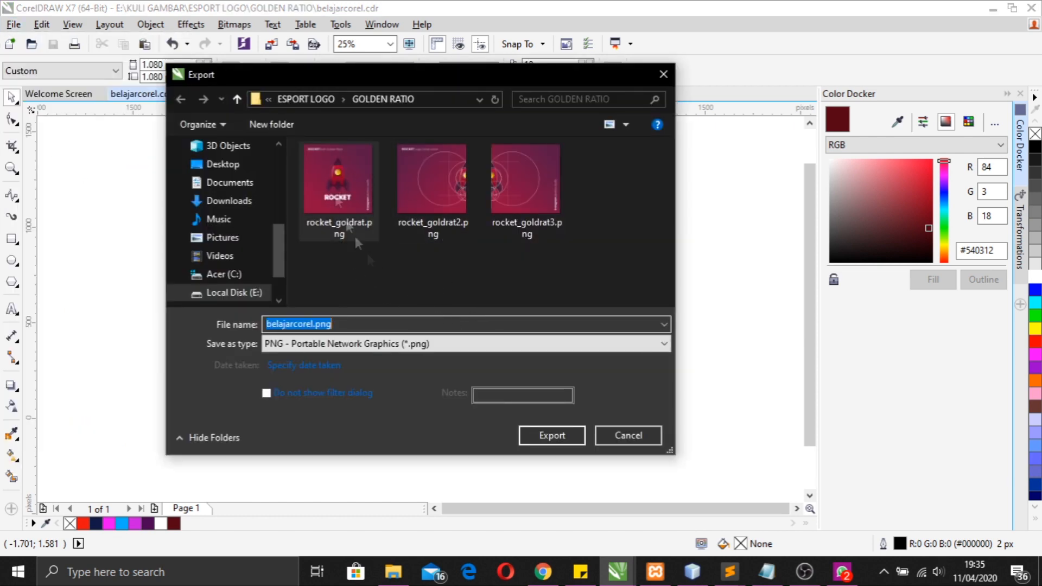
{"action": "left_click", "coordinate": [373, 350]}
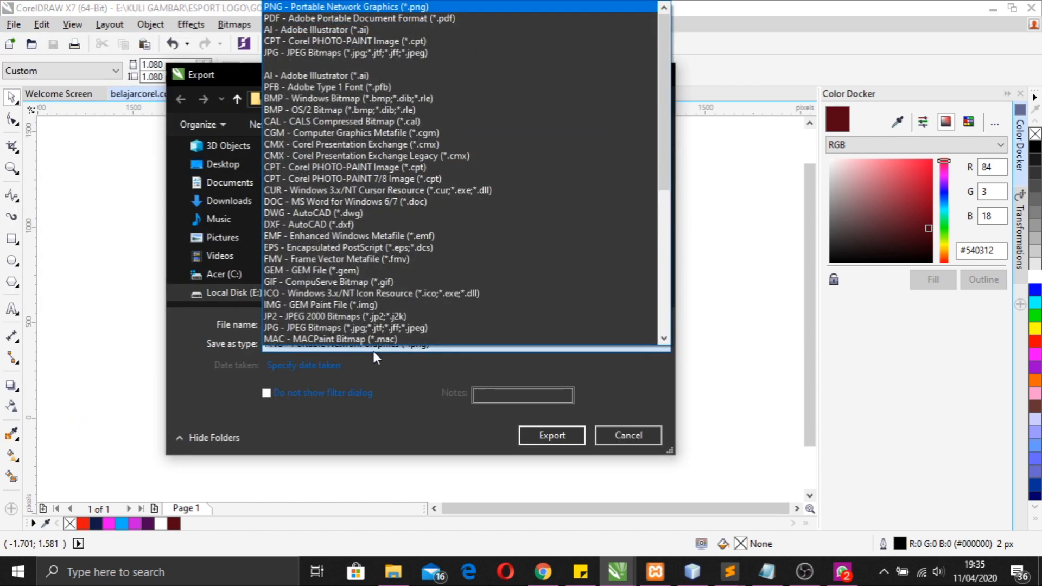
{"action": "left_click", "coordinate": [413, 385]}
{"action": "left_click", "coordinate": [548, 435]}
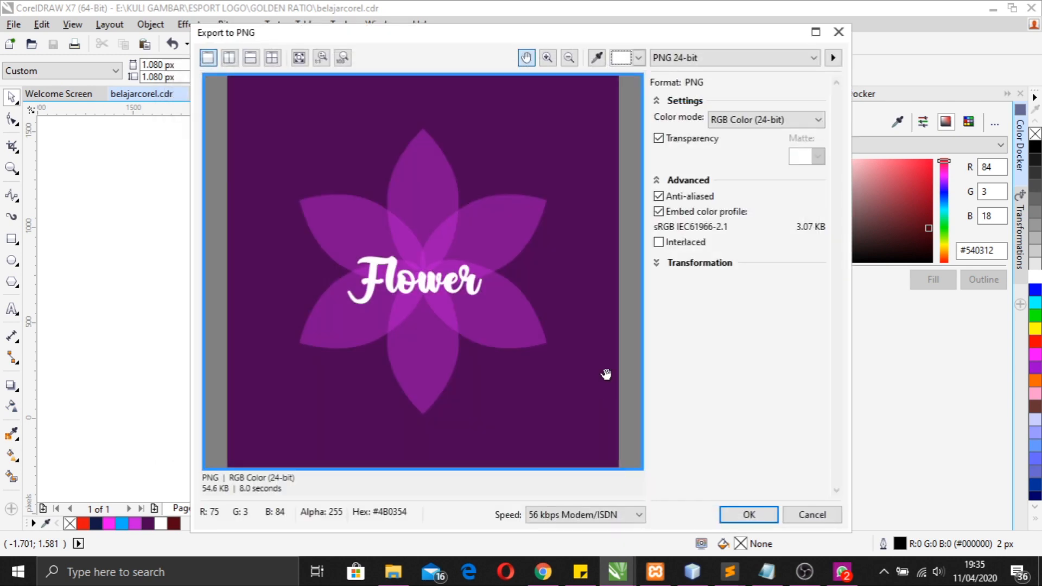
{"action": "left_click", "coordinate": [766, 516]}
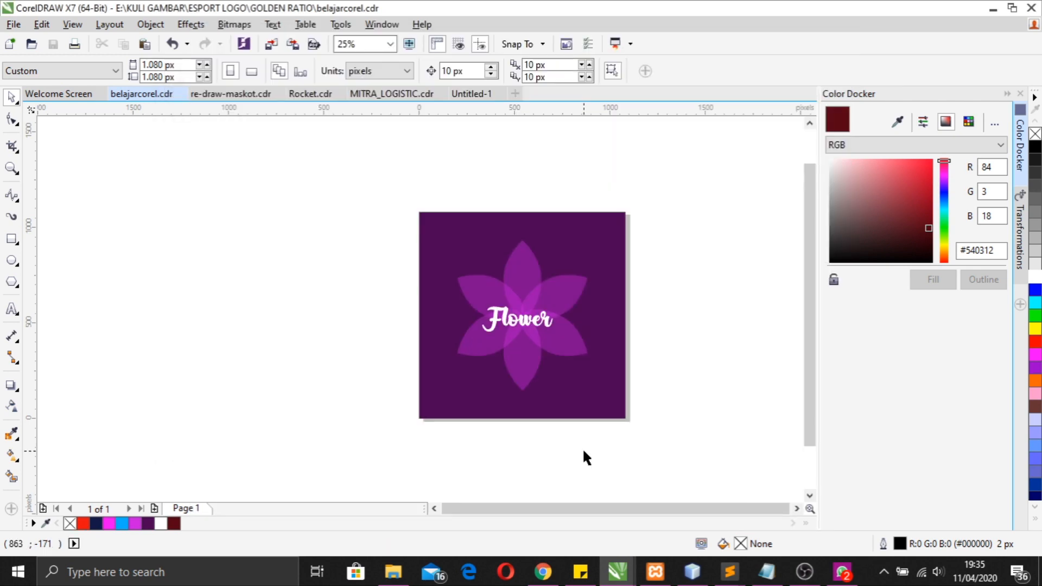
{"action": "left_click", "coordinate": [393, 571]}
{"action": "double_click", "coordinate": [342, 195]}
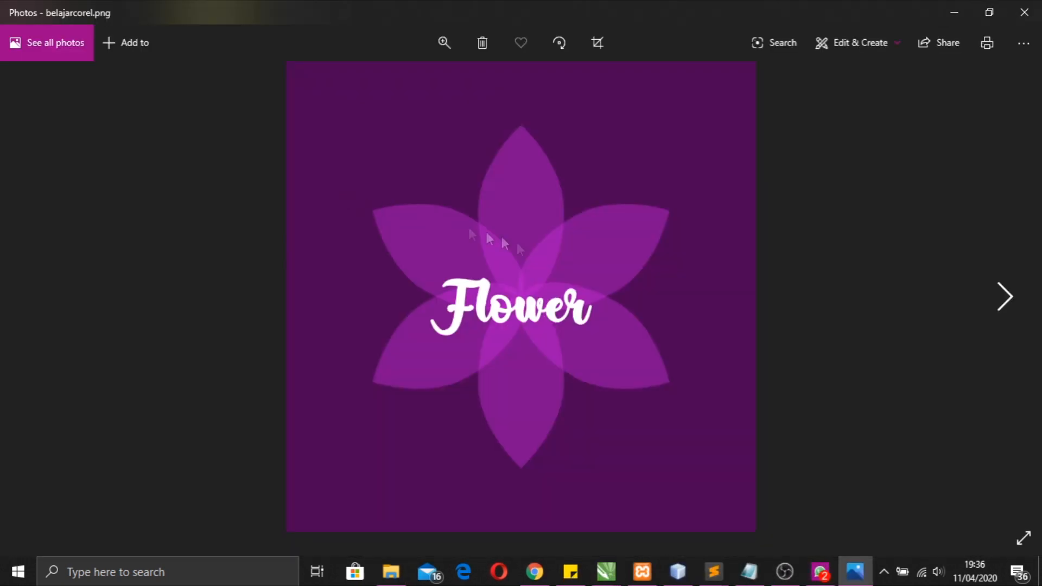
Close the exported image preview and switch back to the belajarcorel.cdr drawing in CorelDRAW.
{"action": "left_click", "coordinate": [1024, 12]}
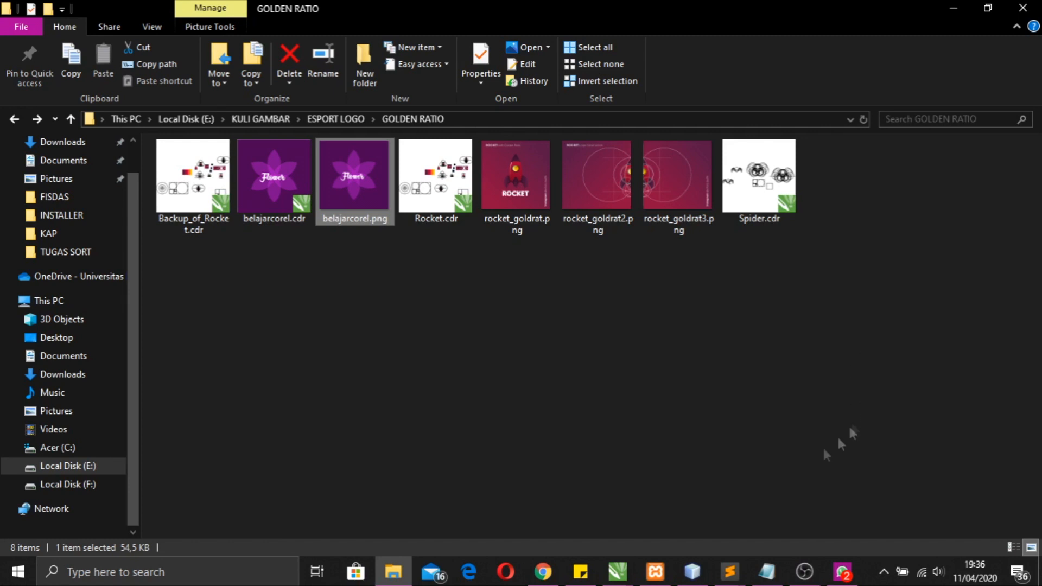
{"action": "mouse_move", "coordinate": [618, 578]}
{"action": "left_click", "coordinate": [331, 510]}
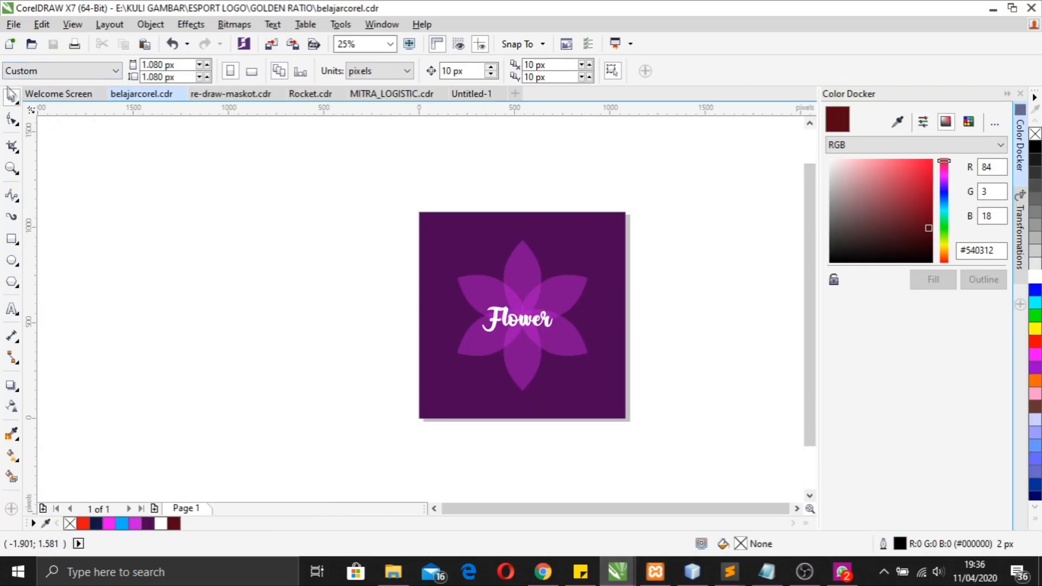
Try to save the drawing under the existing name belajarcorel.cdr, decline replacing the file and cancel the save.
{"action": "left_click", "coordinate": [14, 24]}
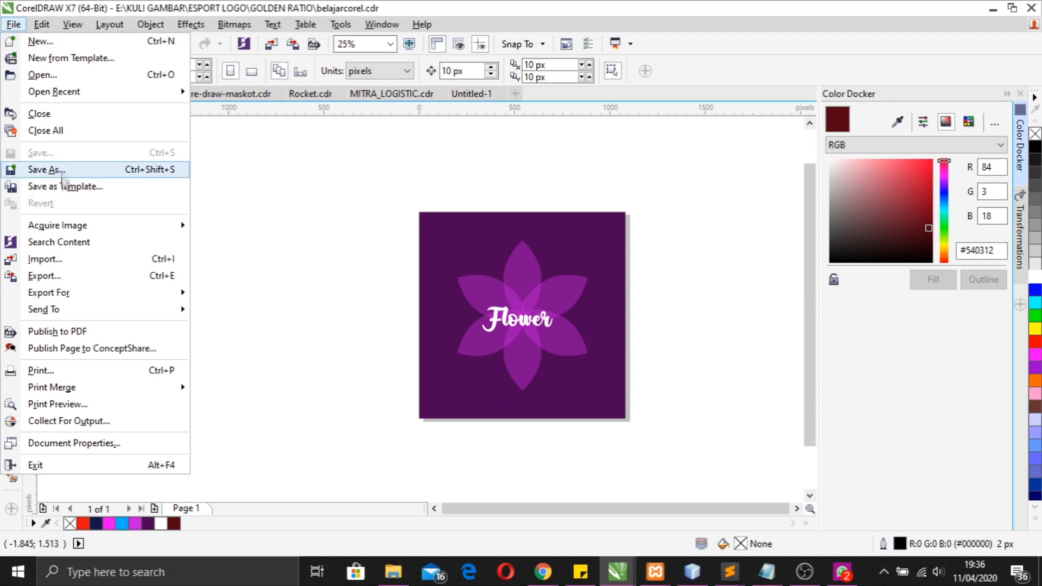
{"action": "left_click", "coordinate": [46, 169]}
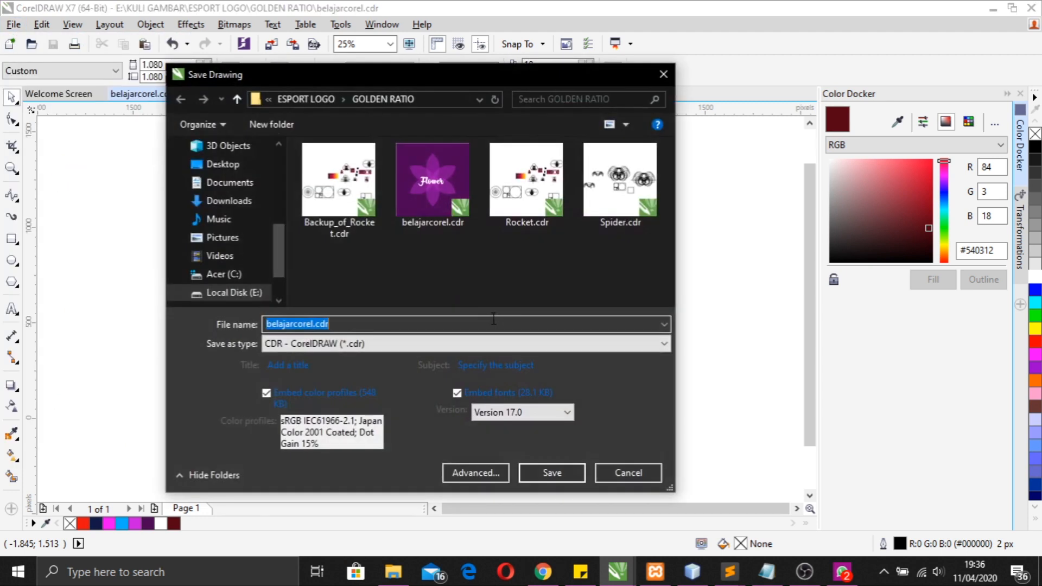
{"action": "left_click", "coordinate": [547, 474]}
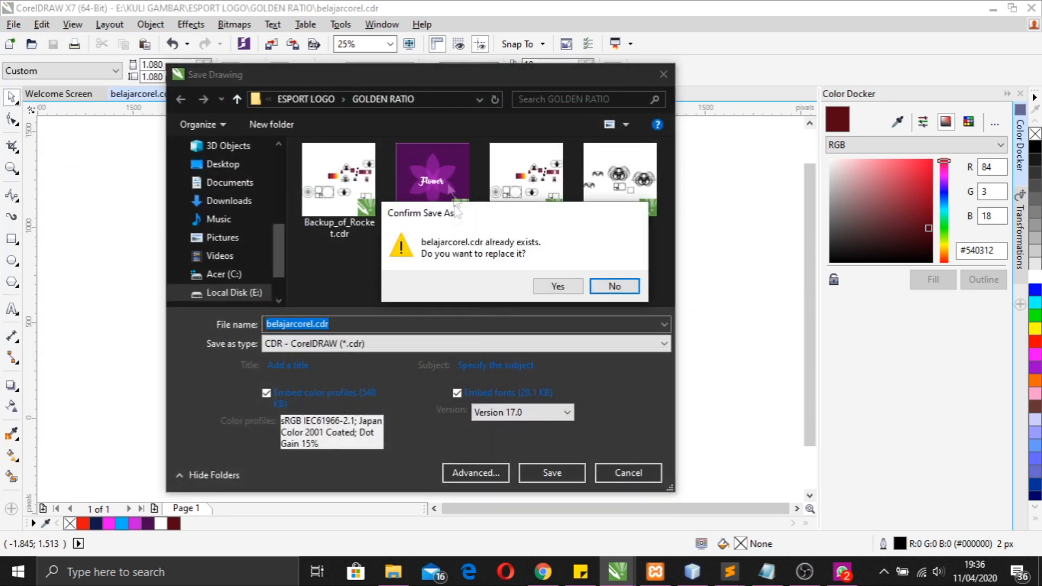
{"action": "left_click", "coordinate": [631, 286]}
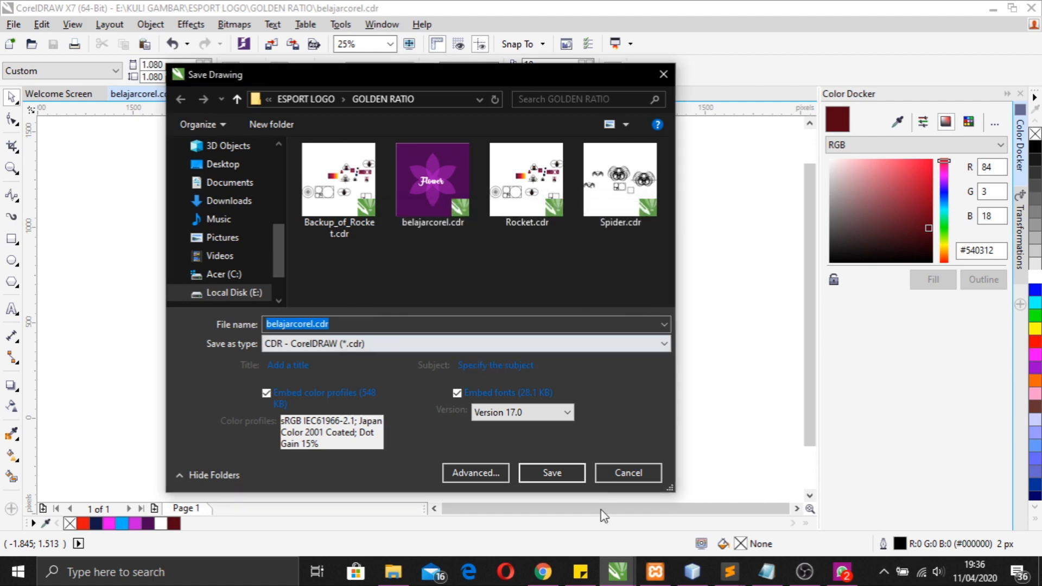
{"action": "left_click", "coordinate": [628, 473]}
{"action": "scroll", "coordinate": [555, 334], "scroll_direction": "up", "scroll_amount": 1}
{"action": "scroll", "coordinate": [554, 334], "scroll_direction": "down", "scroll_amount": 1}
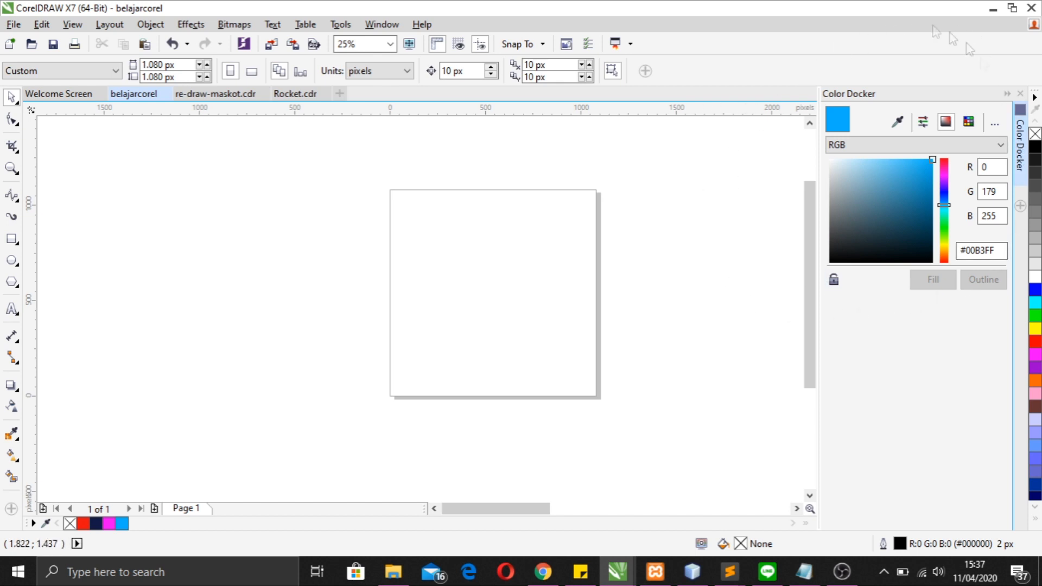
Close the Color docker, reopen it and set its color model to RGB.
{"action": "left_click", "coordinate": [1020, 94]}
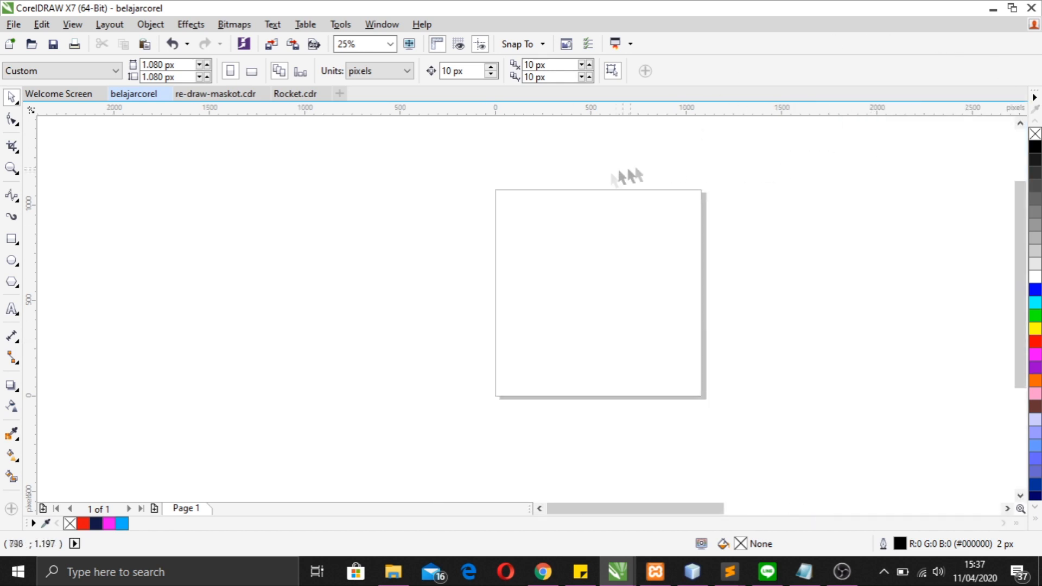
{"action": "left_click", "coordinate": [381, 25]}
{"action": "mouse_move", "coordinate": [499, 228]}
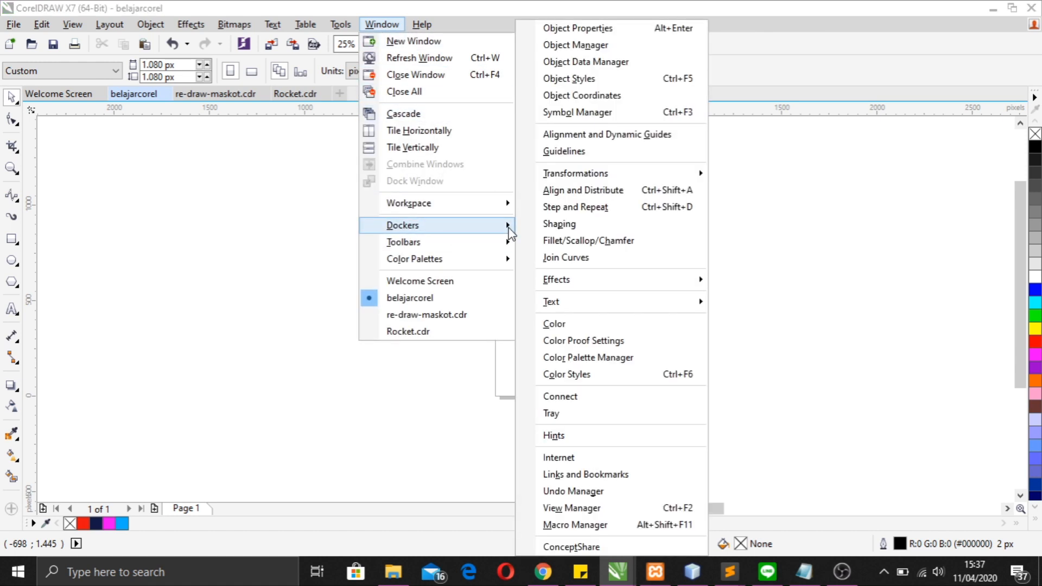
{"action": "left_click", "coordinate": [580, 326]}
{"action": "left_click", "coordinate": [898, 146]}
{"action": "left_click", "coordinate": [868, 181]}
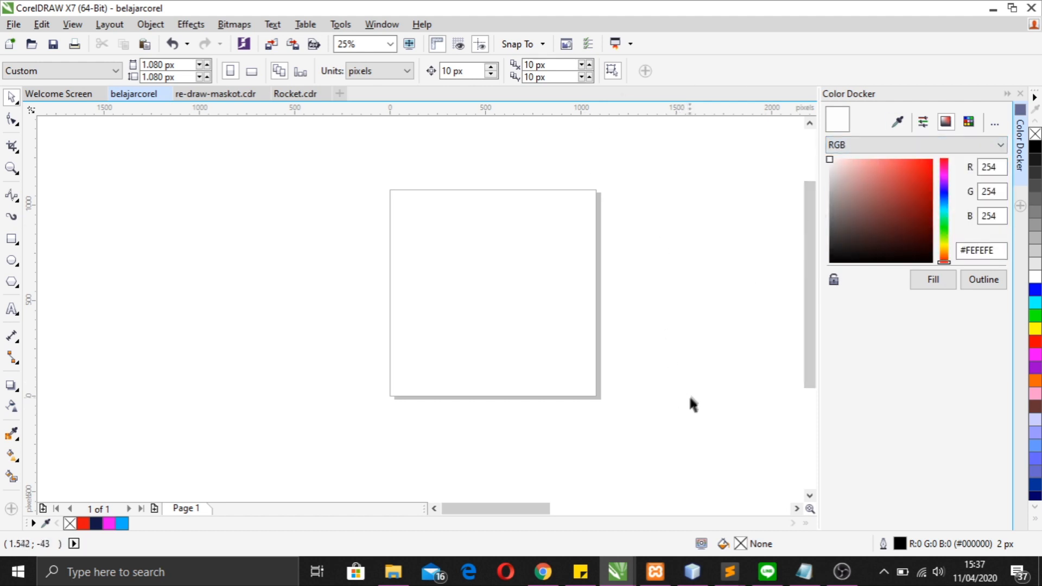
Bring the mascot characters, their color swatches and the TERIMA KASIH text into view with nothing selected.
{"action": "left_click_drag", "start_coordinate": [650, 301], "coordinate": [777, 346]}
{"action": "scroll", "coordinate": [518, 320], "scroll_direction": "down", "scroll_amount": 2}
{"action": "scroll", "coordinate": [795, 360], "scroll_direction": "up", "scroll_amount": 1}
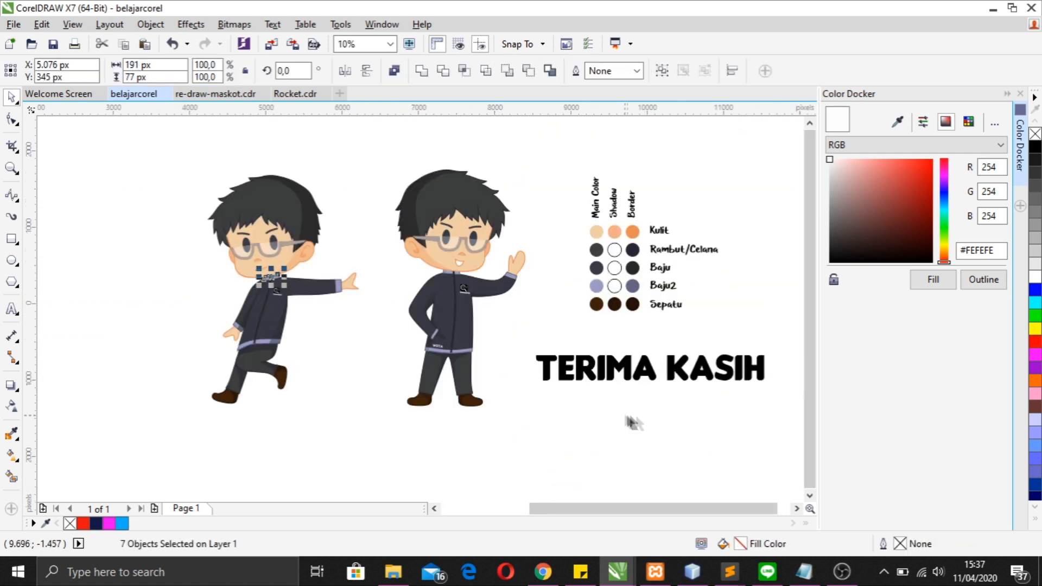
{"action": "scroll", "coordinate": [641, 426], "scroll_direction": "right", "scroll_amount": 1}
{"action": "left_click", "coordinate": [654, 440]}
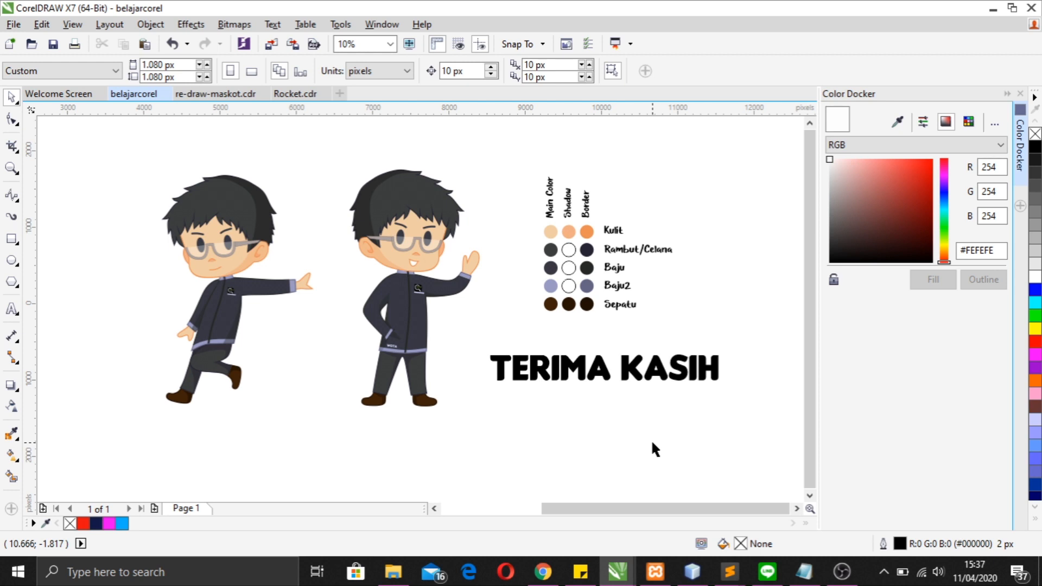